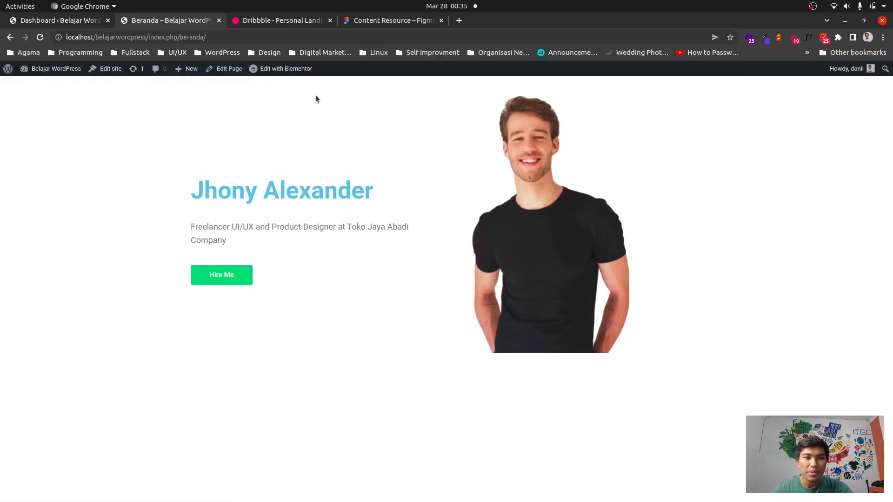
Open the Beranda page in the Elementor editor.
{"action": "mouse_move", "coordinate": [270, 73]}
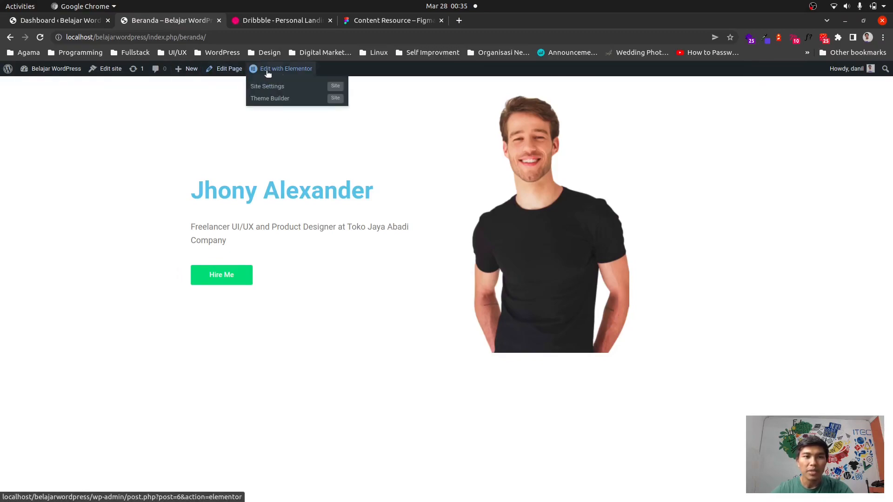
{"action": "left_click", "coordinate": [279, 69]}
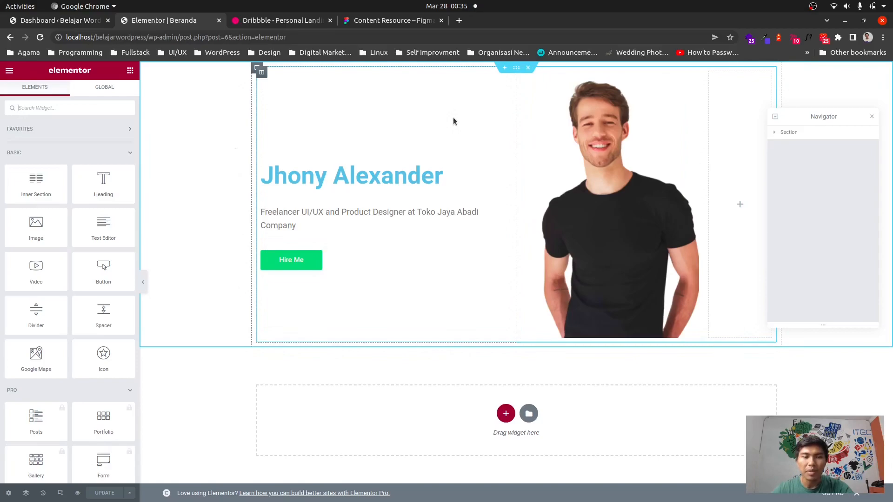
{"action": "key", "text": "alt+Tab"}
{"action": "key", "text": "alt+Tab"}
{"action": "key", "text": "alt+Tab"}
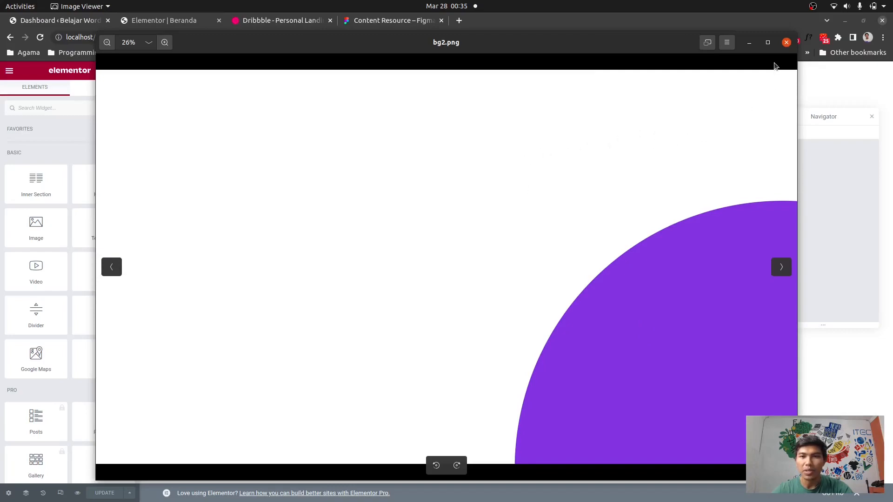
{"action": "key", "text": "alt+Tab"}
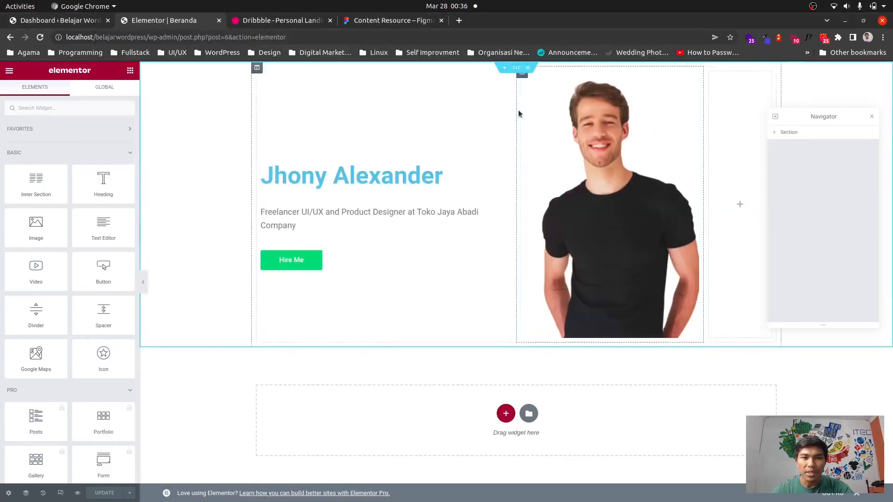
Upload bg2.png and set it as the hero section's background image.
{"action": "left_click", "coordinate": [192, 152]}
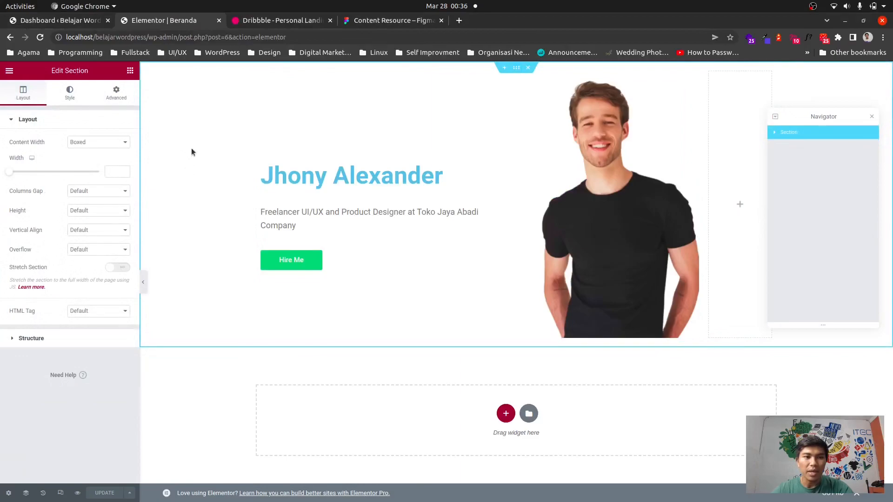
{"action": "left_click", "coordinate": [69, 93]}
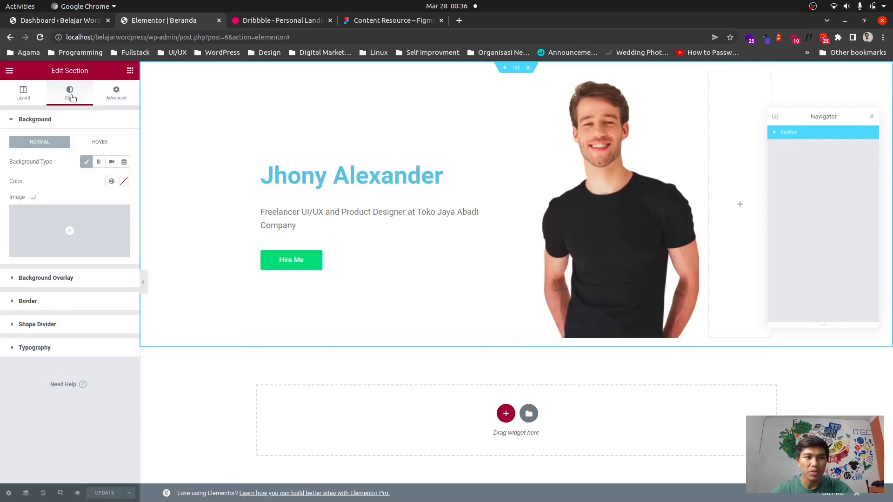
{"action": "mouse_move", "coordinate": [44, 232]}
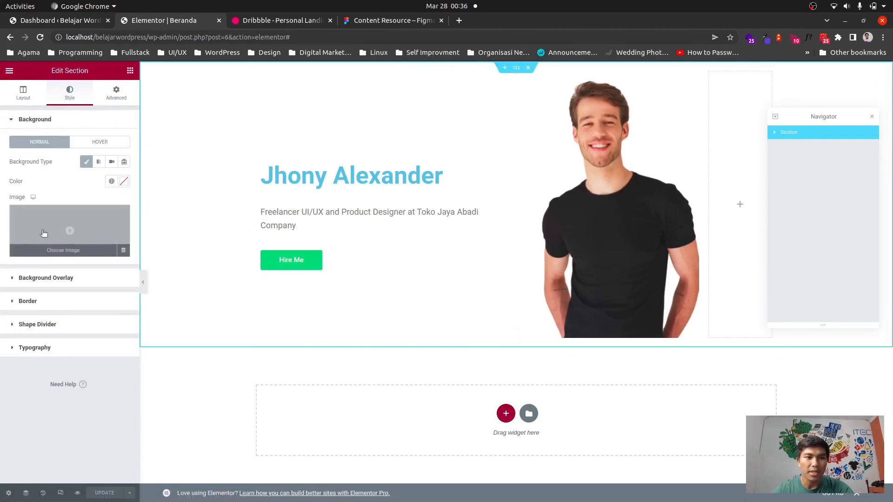
{"action": "left_click", "coordinate": [82, 228]}
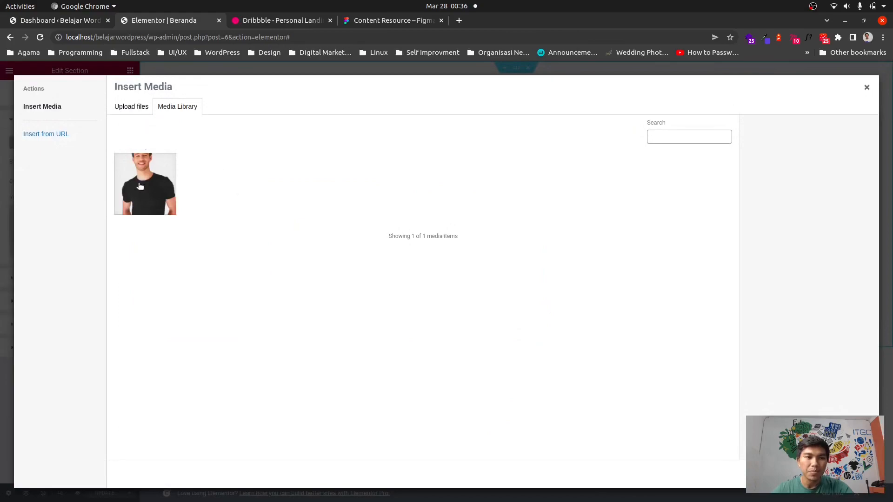
{"action": "left_click", "coordinate": [130, 108]}
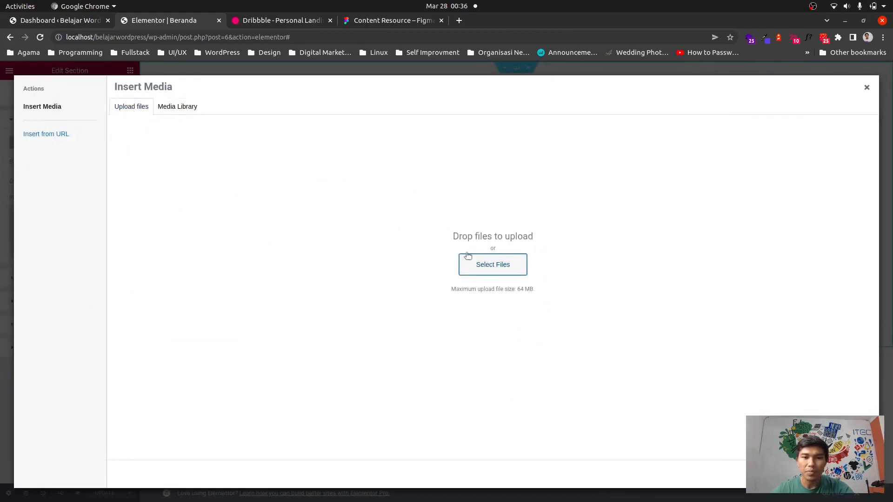
{"action": "left_click", "coordinate": [475, 259]}
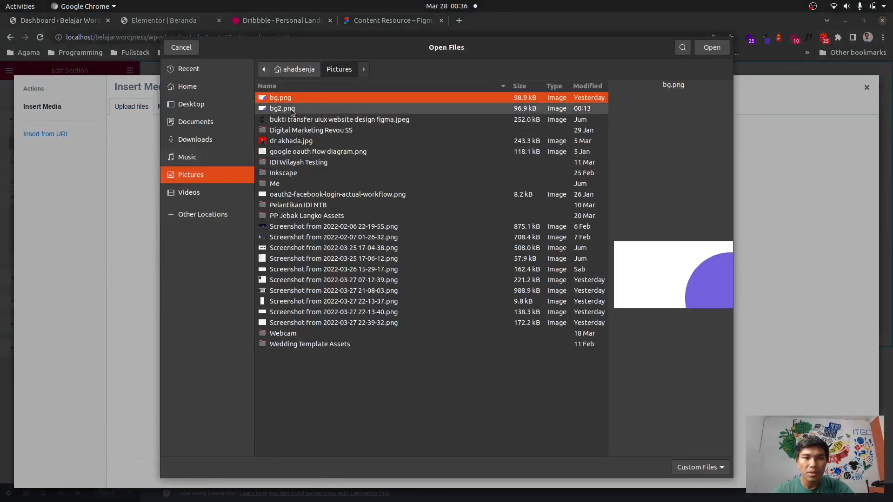
{"action": "left_click", "coordinate": [290, 108]}
{"action": "double_click", "coordinate": [288, 109]}
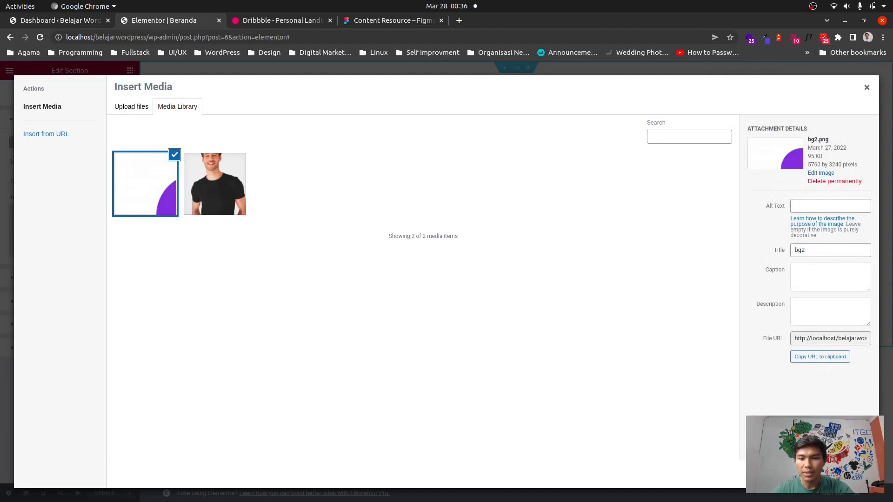
{"action": "left_click", "coordinate": [847, 474]}
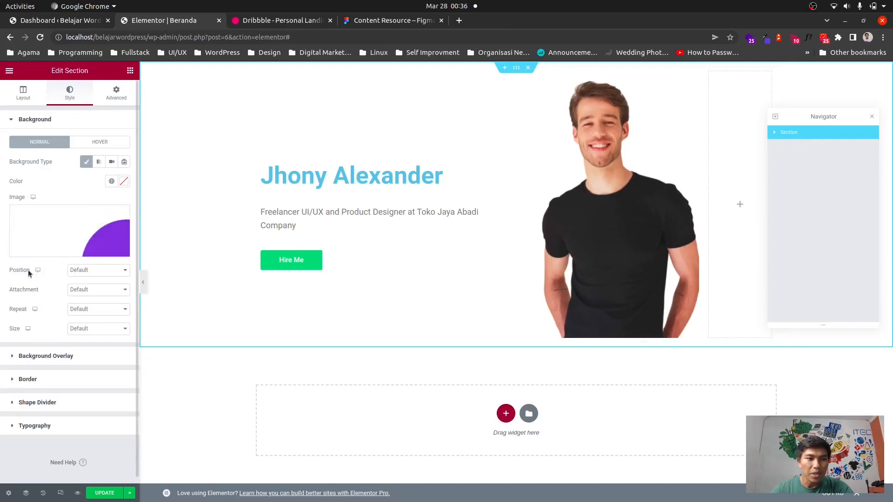
Set the section background position to Center Center and repeat to No-repeat.
{"action": "left_click", "coordinate": [100, 270]}
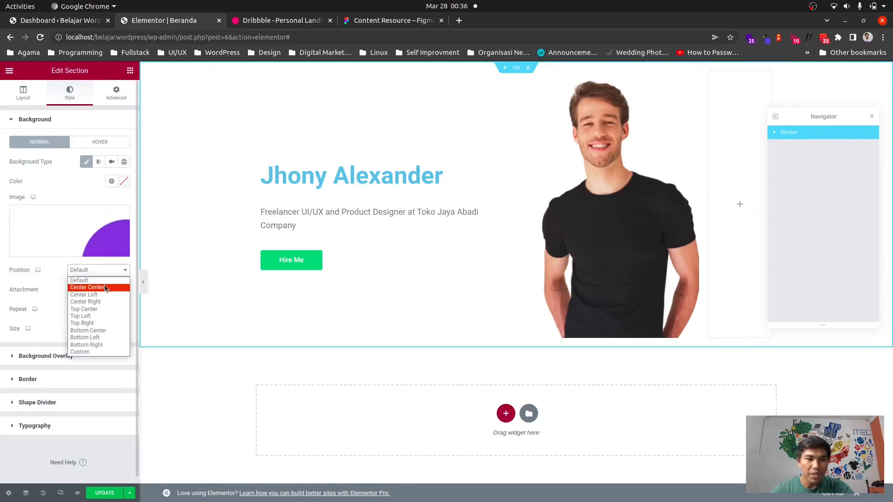
{"action": "left_click", "coordinate": [109, 287]}
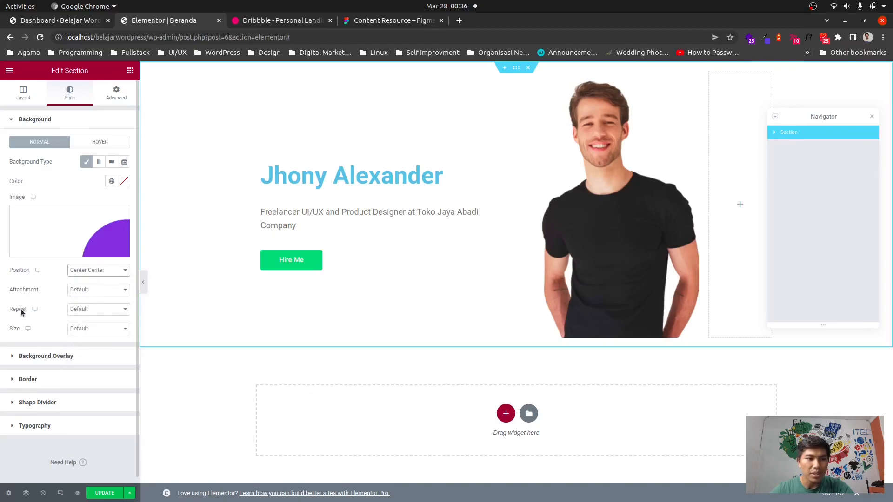
{"action": "left_click", "coordinate": [94, 311]}
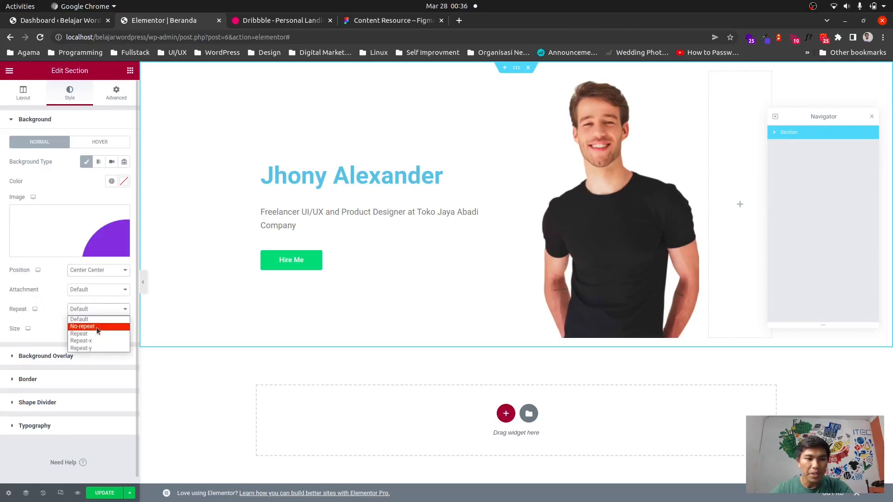
{"action": "left_click", "coordinate": [97, 328]}
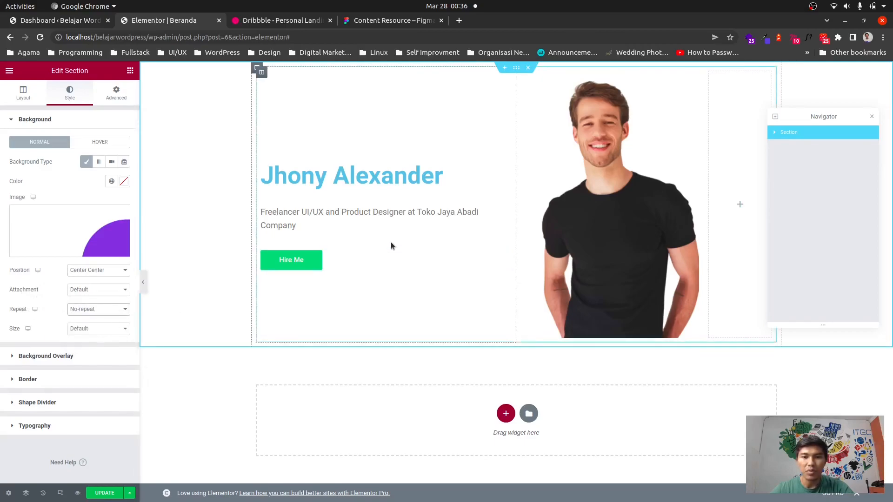
Set the background size to Cover and update the page.
{"action": "left_click_drag", "start_coordinate": [815, 117], "coordinate": [819, 181]}
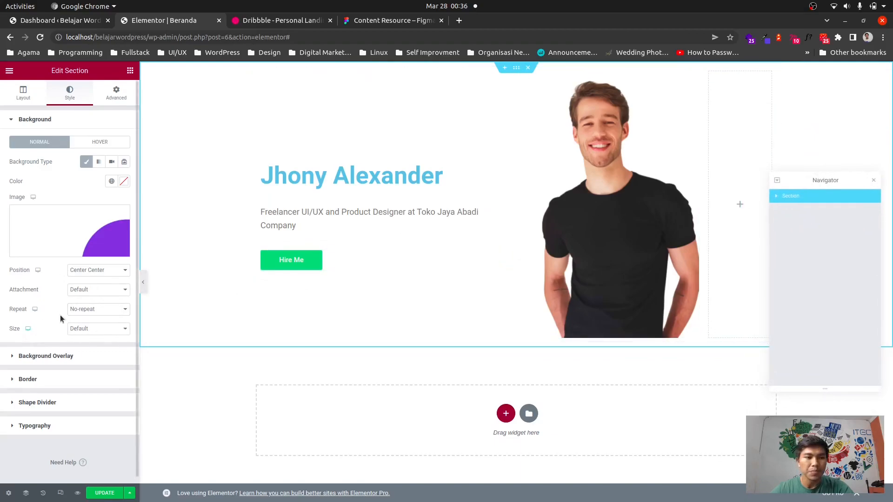
{"action": "left_click", "coordinate": [106, 329]}
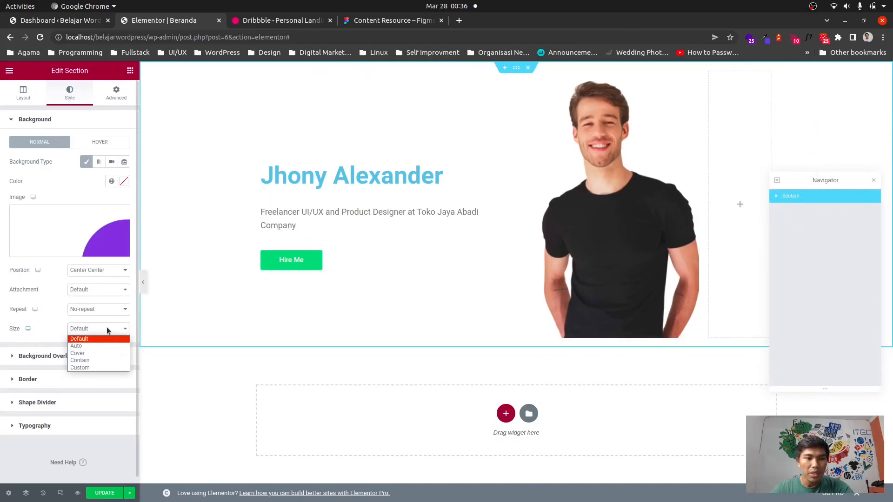
{"action": "left_click", "coordinate": [102, 353]}
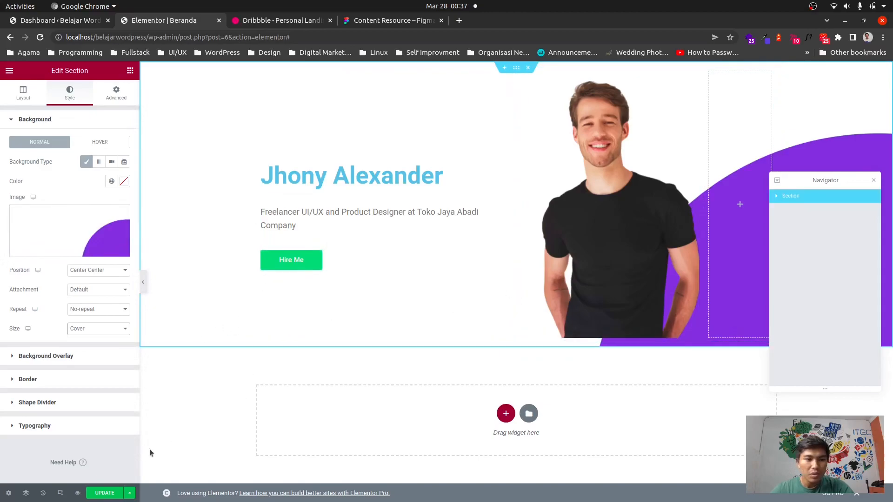
{"action": "left_click", "coordinate": [105, 493]}
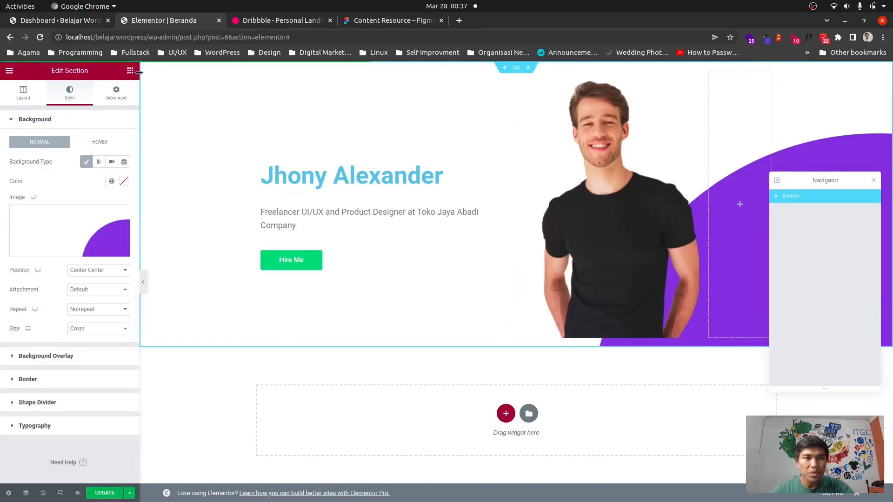
Open the site address in a new tab and view the Beranda page live.
{"action": "left_click_drag", "start_coordinate": [145, 38], "coordinate": [65, 37]}
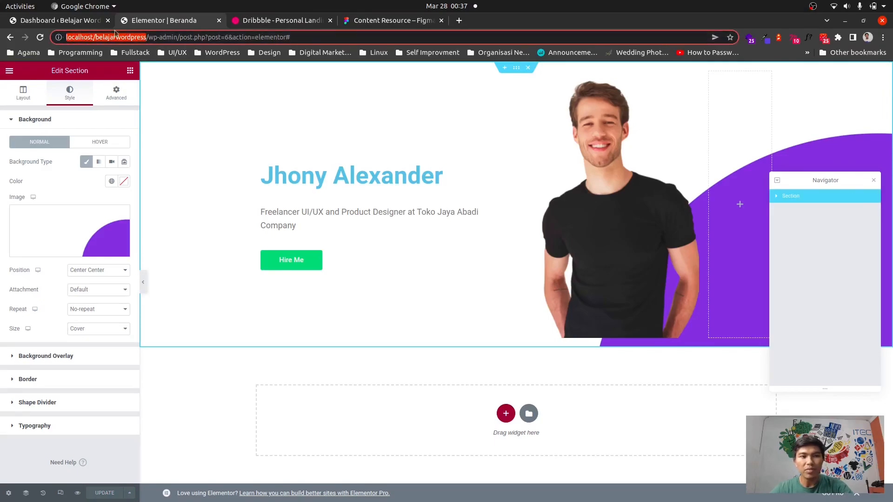
{"action": "key", "text": "ctrl+c"}
{"action": "left_click", "coordinate": [459, 20]}
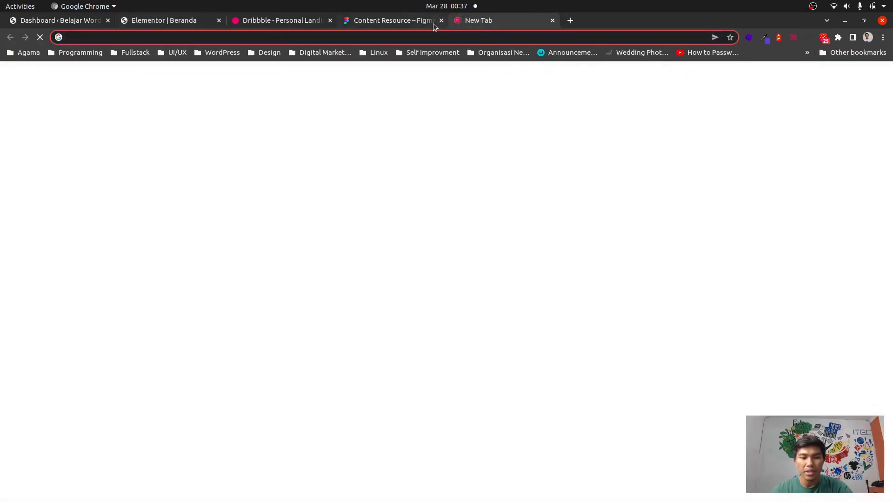
{"action": "key", "text": "ctrl+v"}
{"action": "key", "text": "Return"}
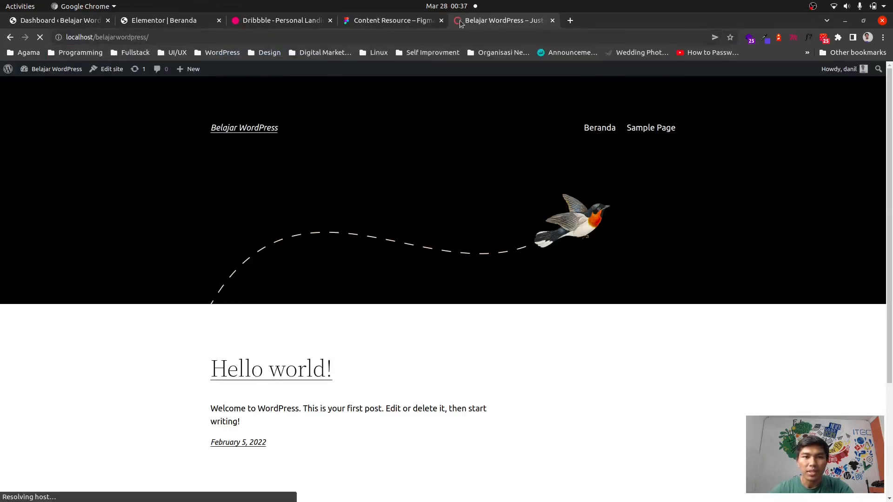
{"action": "left_click_drag", "start_coordinate": [459, 23], "coordinate": [263, 29]}
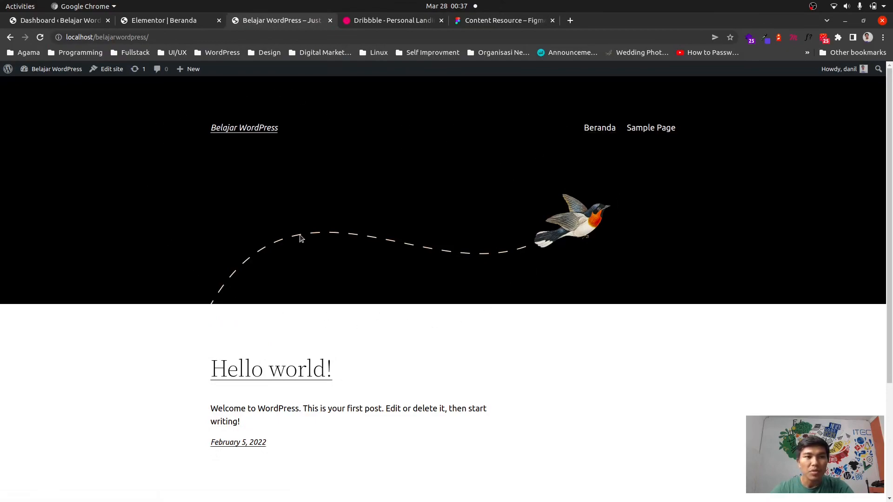
{"action": "left_click", "coordinate": [168, 37]}
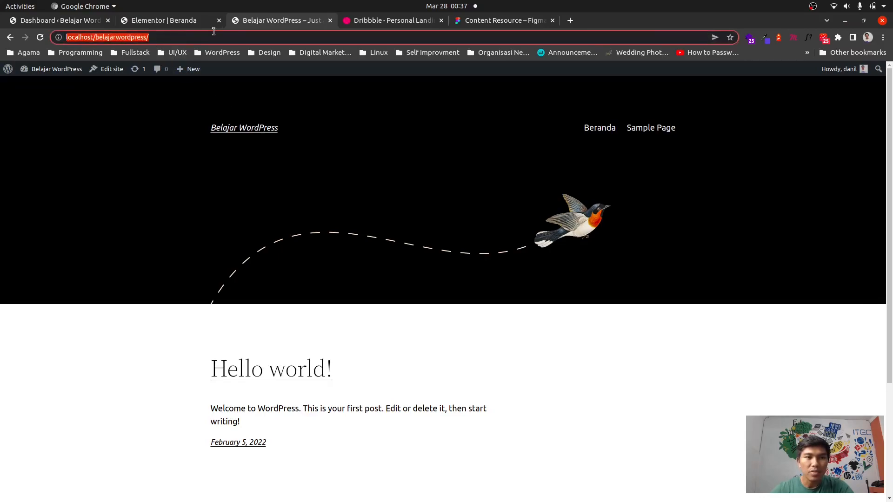
{"action": "left_click", "coordinate": [218, 39]}
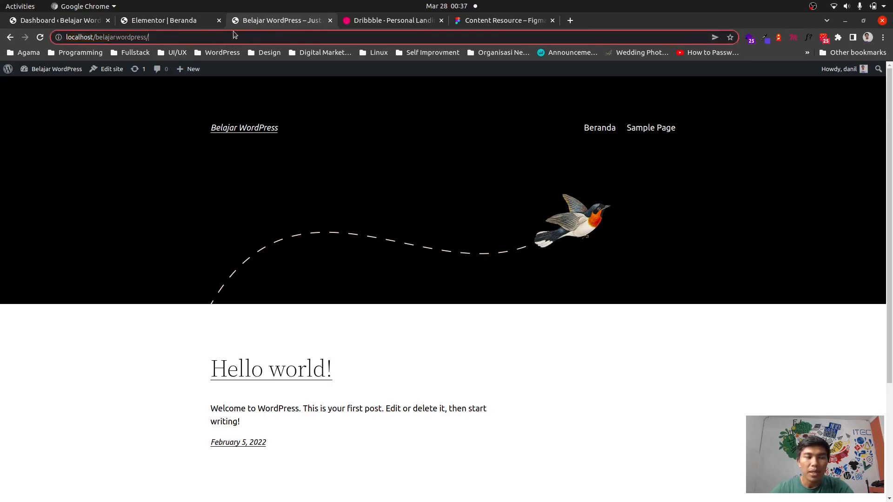
{"action": "left_click", "coordinate": [235, 28]}
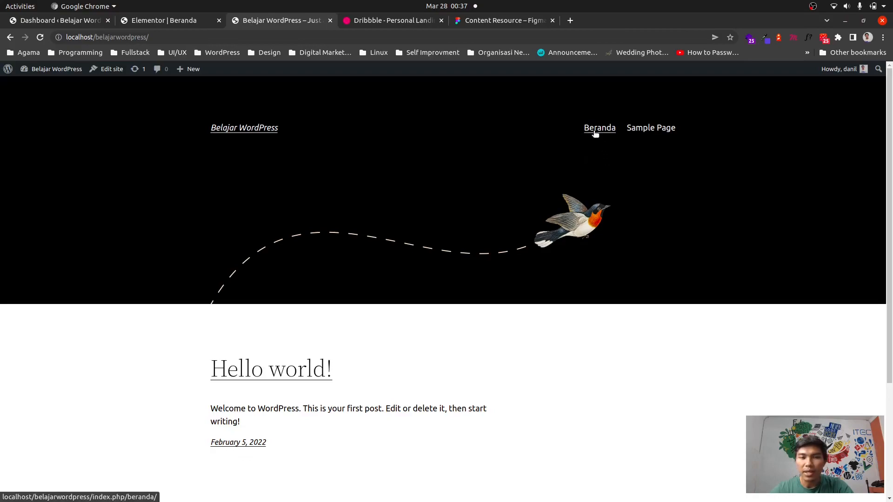
{"action": "left_click", "coordinate": [596, 131]}
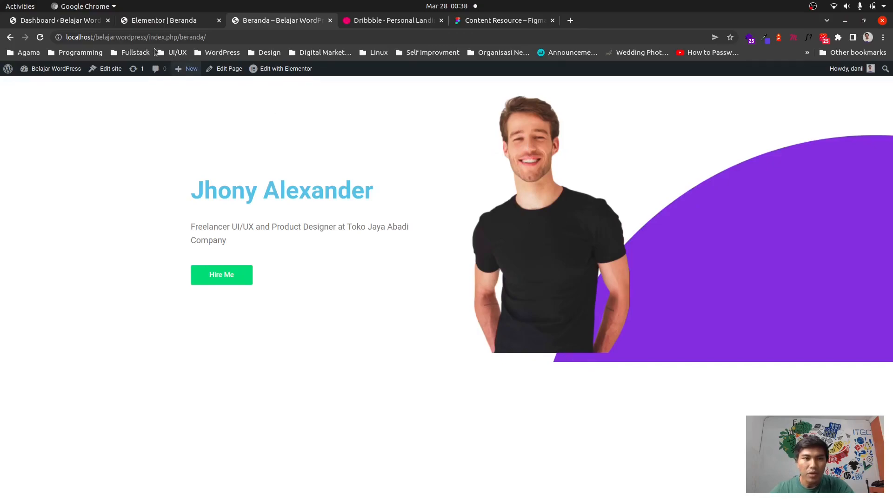
Back in the editor, set the portrait image's bottom margin to -10 in its Advanced settings.
{"action": "left_click", "coordinate": [164, 21]}
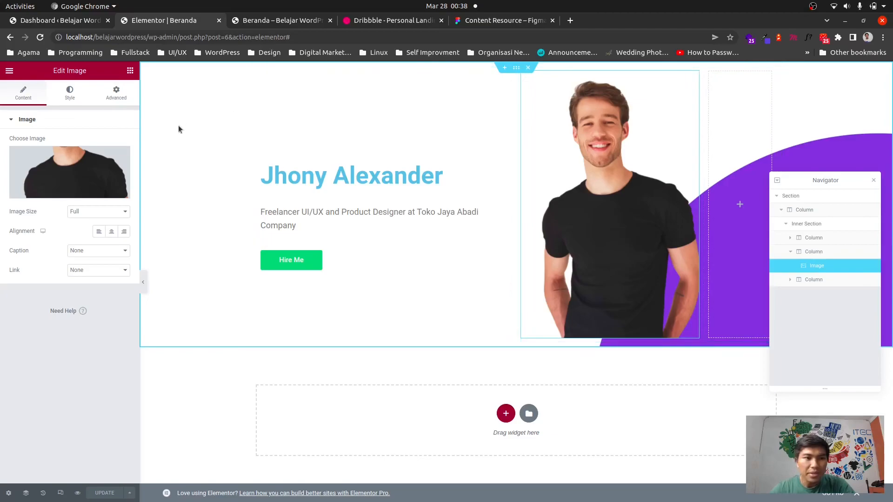
{"action": "left_click", "coordinate": [70, 95]}
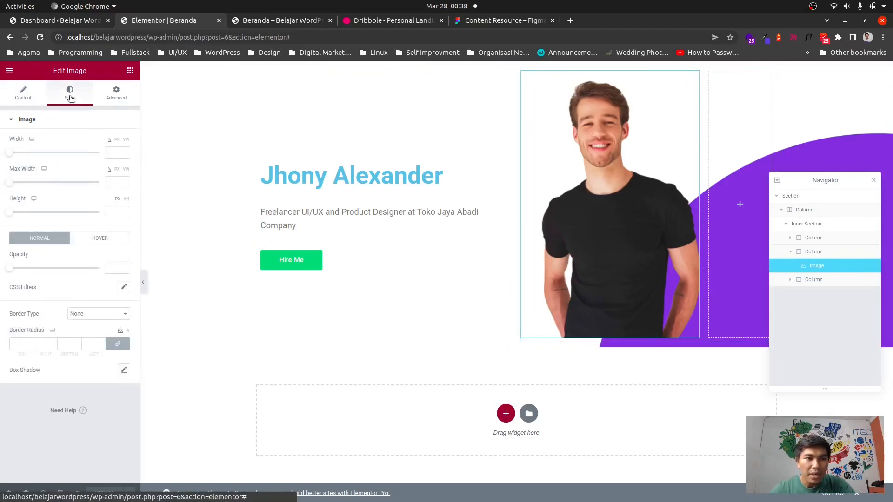
{"action": "left_click", "coordinate": [118, 97]}
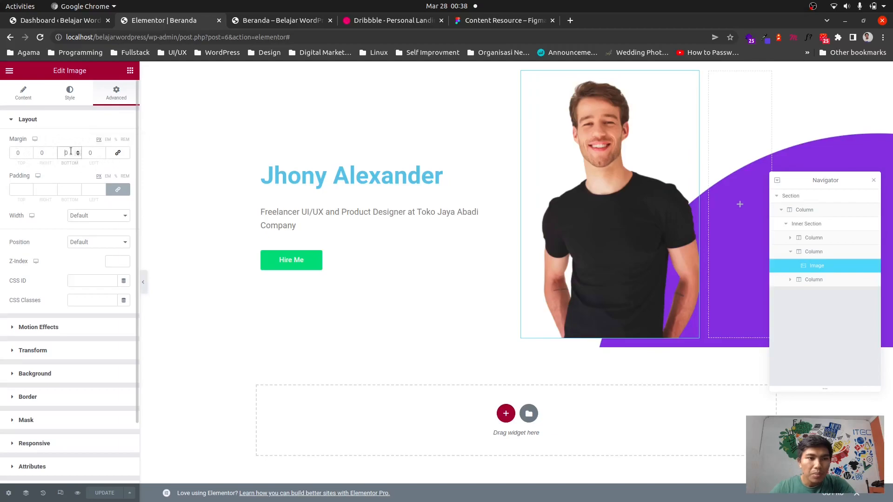
{"action": "type", "text": "-10"}
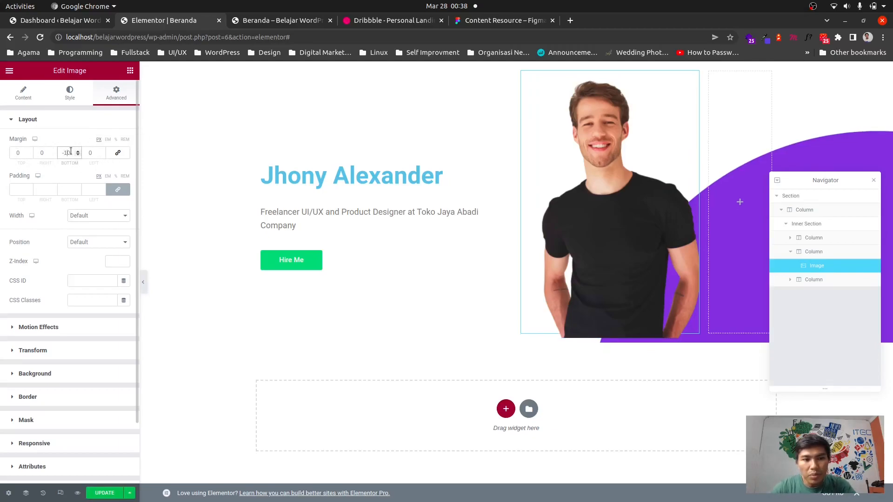
{"action": "key", "text": "BackSpace"}
{"action": "type", "text": "2"}
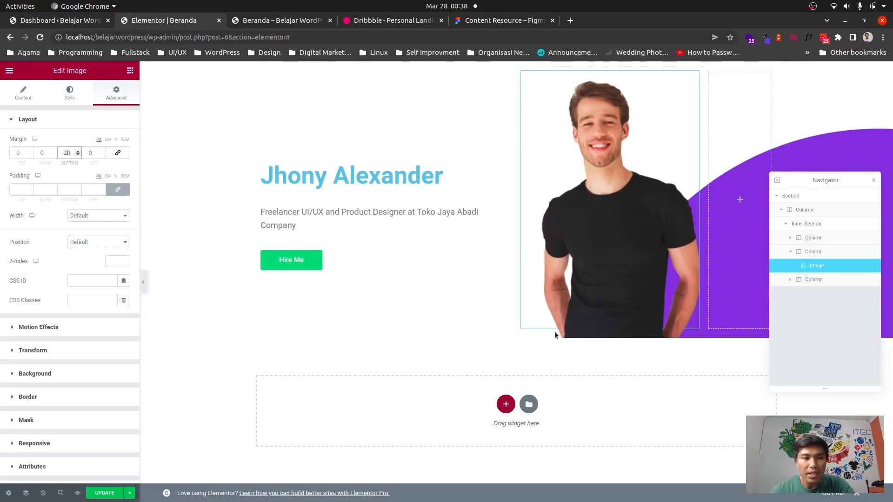
{"action": "key", "text": "BackSpace"}
{"action": "key", "text": "BackSpace"}
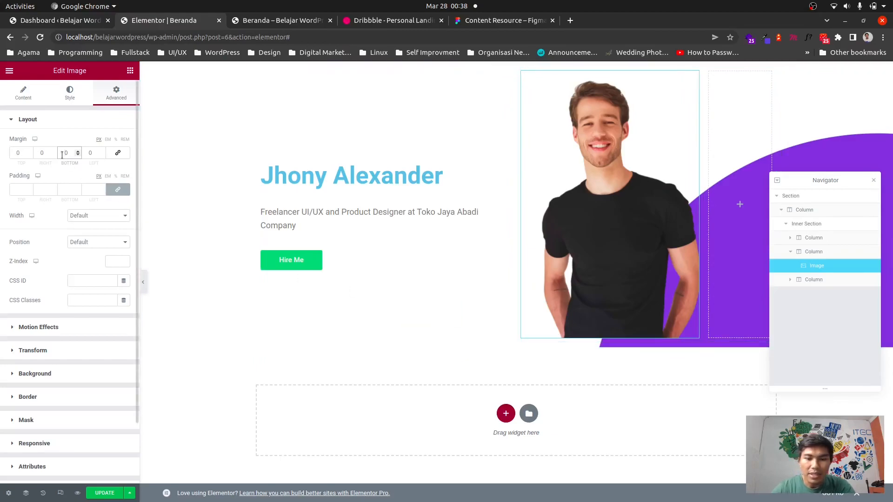
{"action": "type", "text": "-1"}
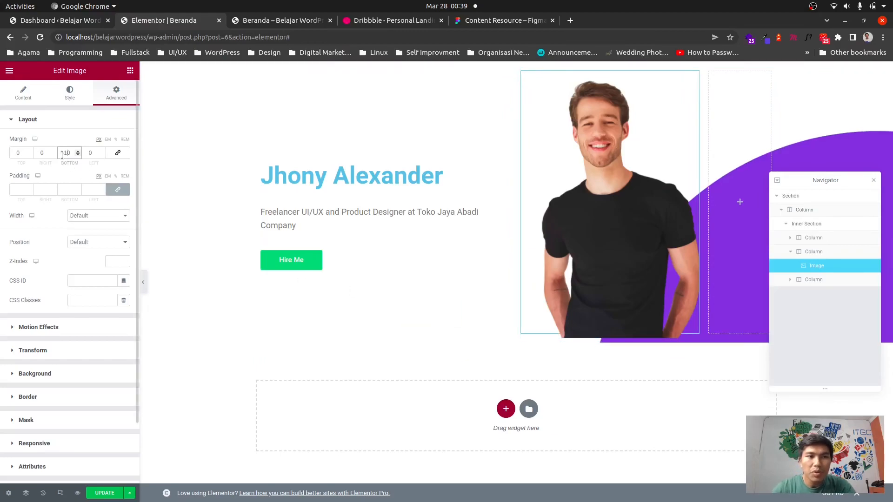
Set the portrait image's bottom margin to -20, update the page, and check it on the live tab.
{"action": "key", "text": "BackSpace"}
{"action": "type", "text": "2"}
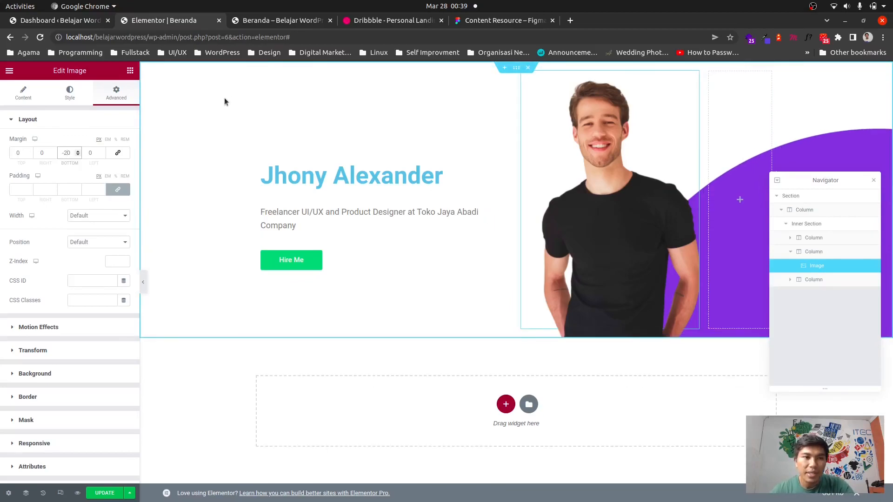
{"action": "left_click", "coordinate": [105, 493]}
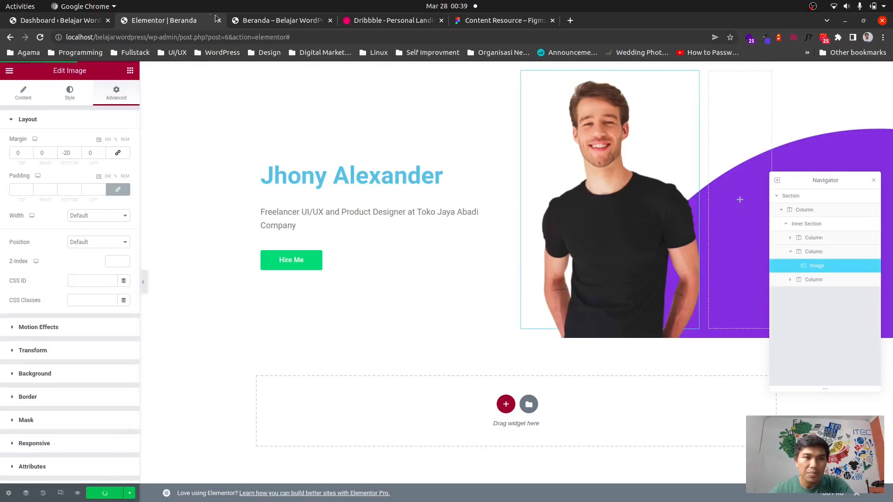
{"action": "key", "text": "ctrl+Tab"}
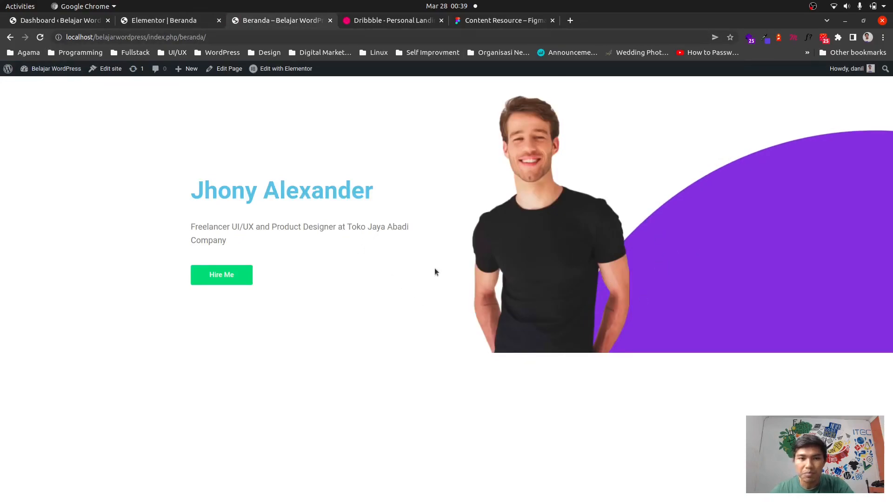
{"action": "left_click", "coordinate": [143, 23]}
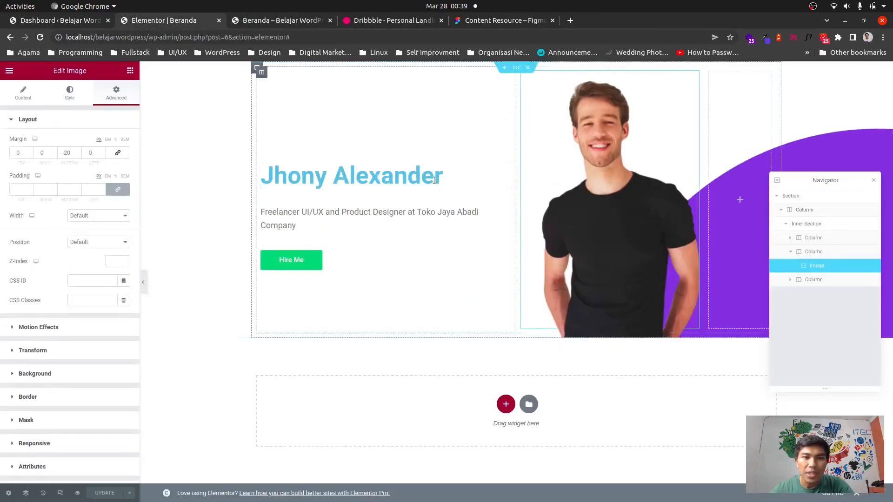
Set the name heading's text color to black.
{"action": "left_click", "coordinate": [507, 171]}
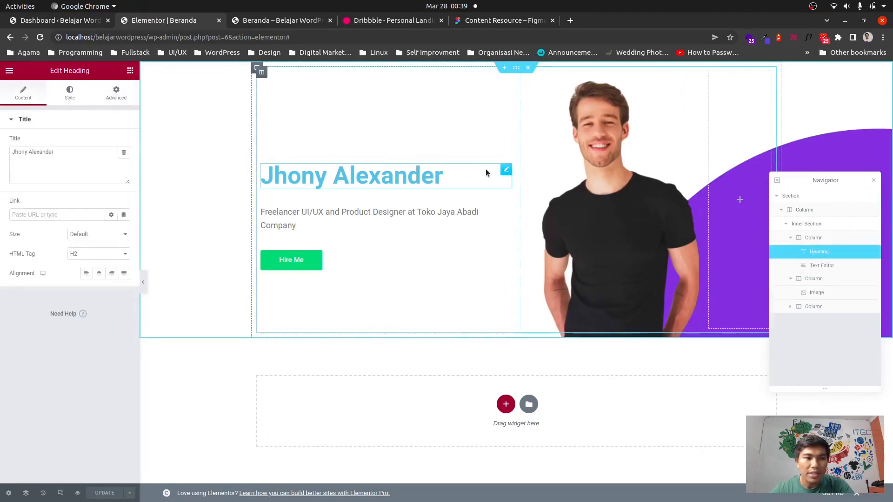
{"action": "left_click", "coordinate": [68, 96]}
{"action": "left_click", "coordinate": [124, 143]}
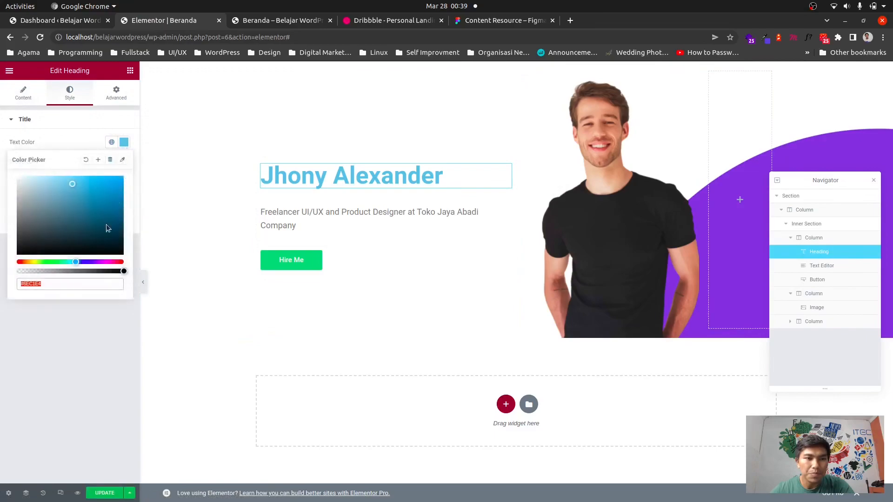
{"action": "left_click_drag", "start_coordinate": [46, 212], "coordinate": [1, 306]}
{"action": "left_click", "coordinate": [114, 322]}
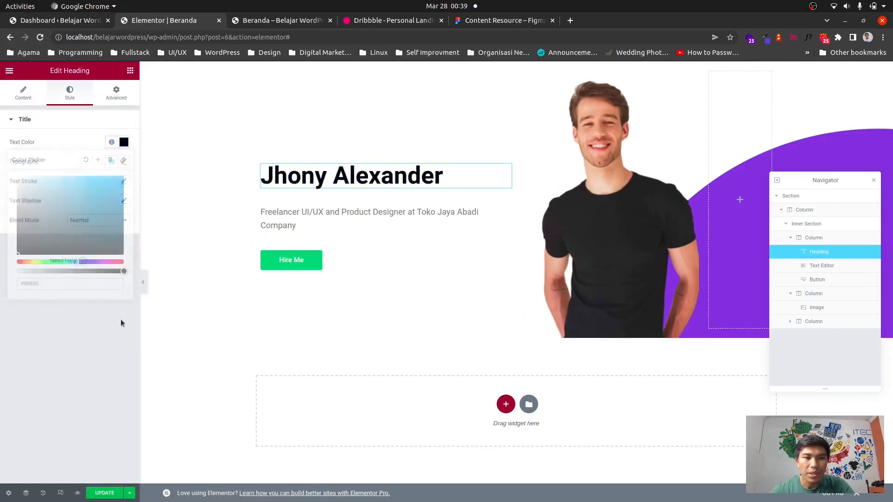
Set the Hire Me button's background color to the purple copied with the eye-dropper extension and update the page.
{"action": "left_click", "coordinate": [378, 262]}
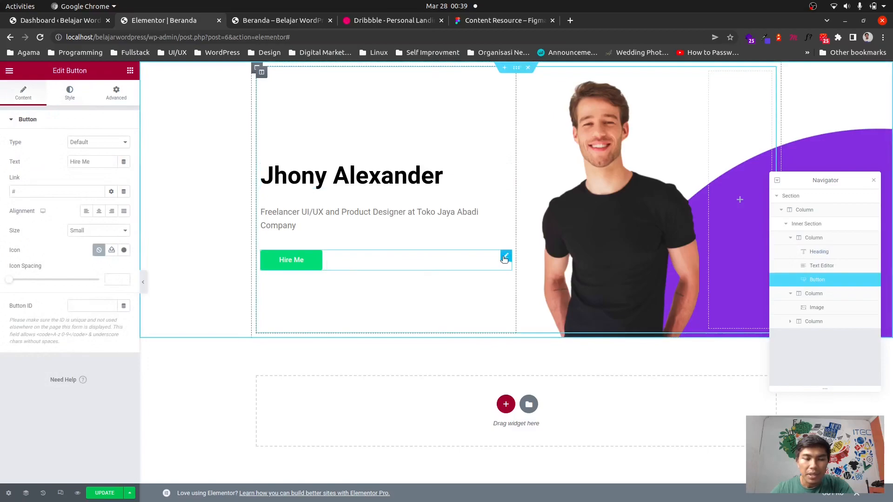
{"action": "left_click", "coordinate": [116, 94]}
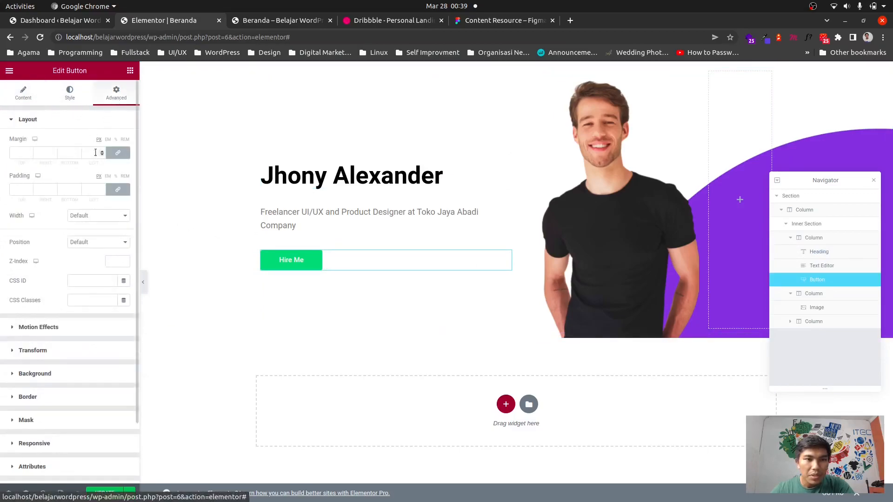
{"action": "left_click", "coordinate": [74, 92]}
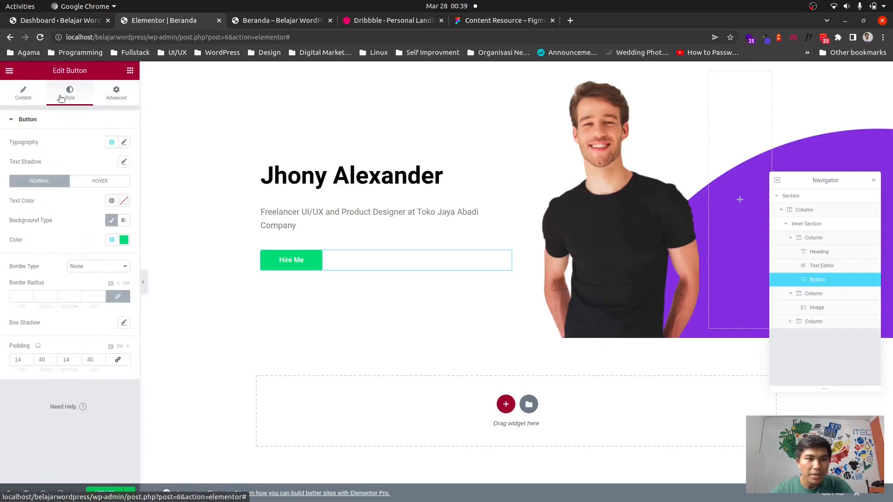
{"action": "left_click", "coordinate": [765, 37]}
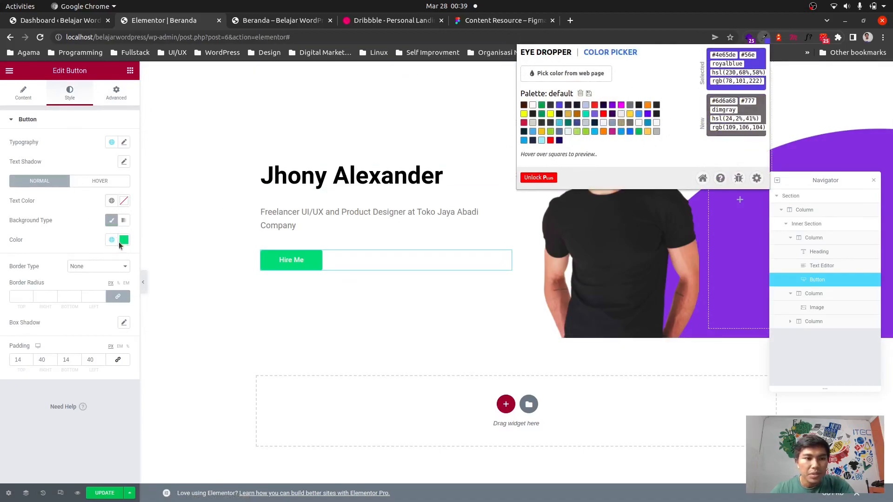
{"action": "left_click", "coordinate": [124, 240]}
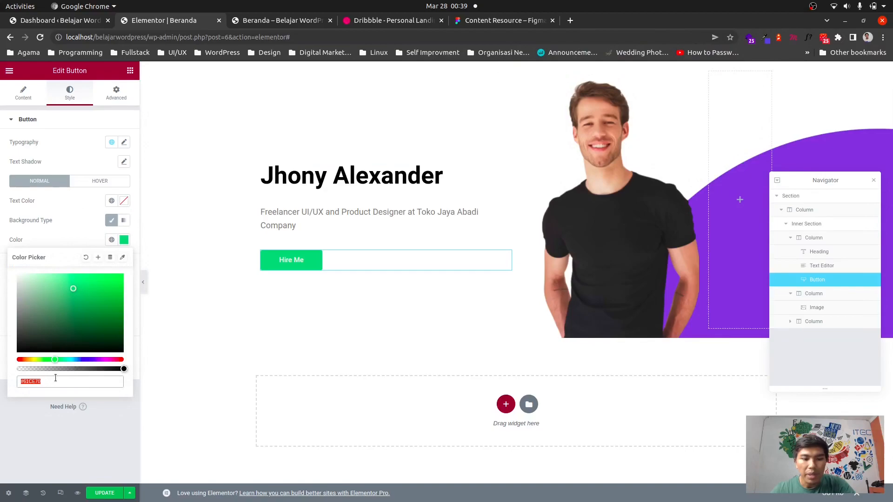
{"action": "key", "text": "ctrl+v"}
{"action": "left_click", "coordinate": [109, 449]}
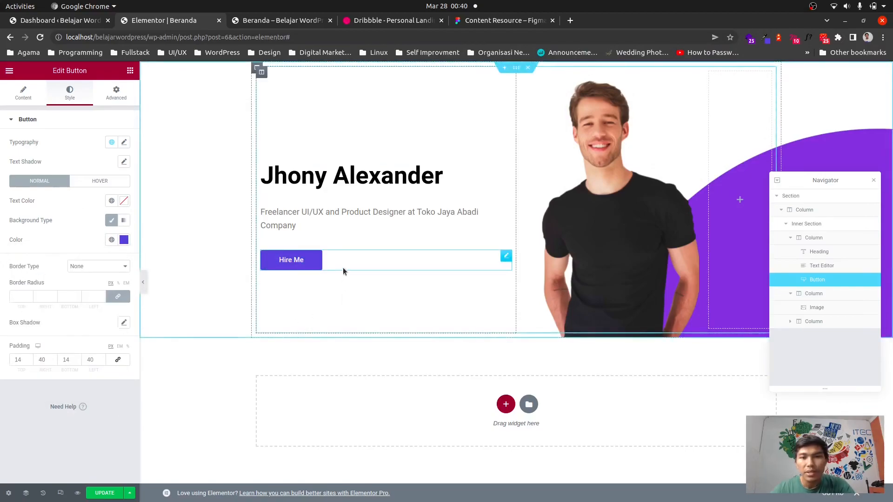
{"action": "left_click", "coordinate": [117, 490]}
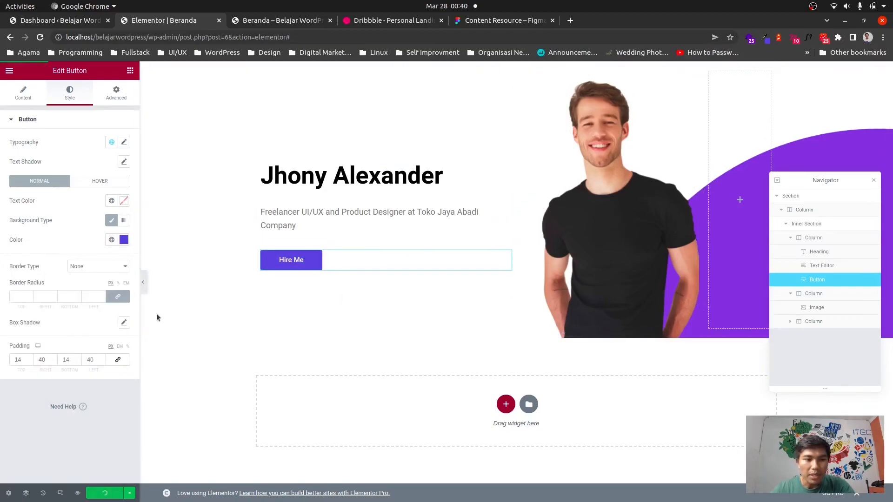
Reload the live page to review the heading and button changes.
{"action": "left_click", "coordinate": [284, 22]}
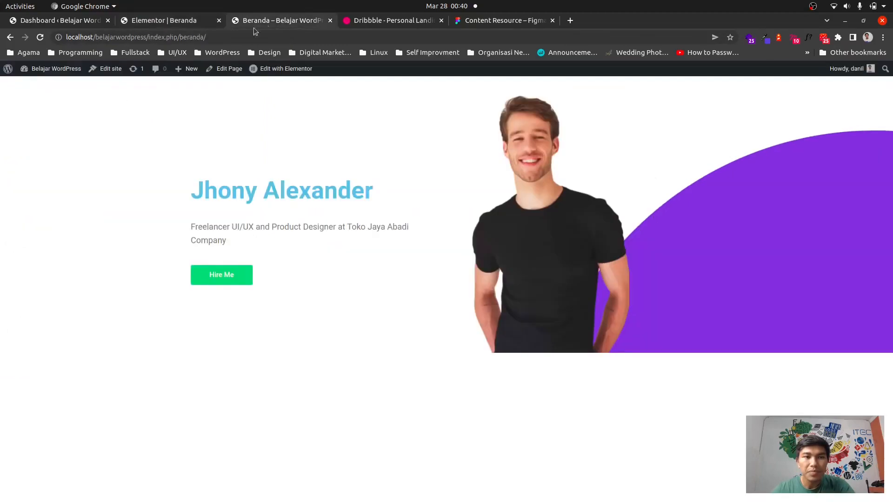
{"action": "left_click", "coordinate": [40, 38]}
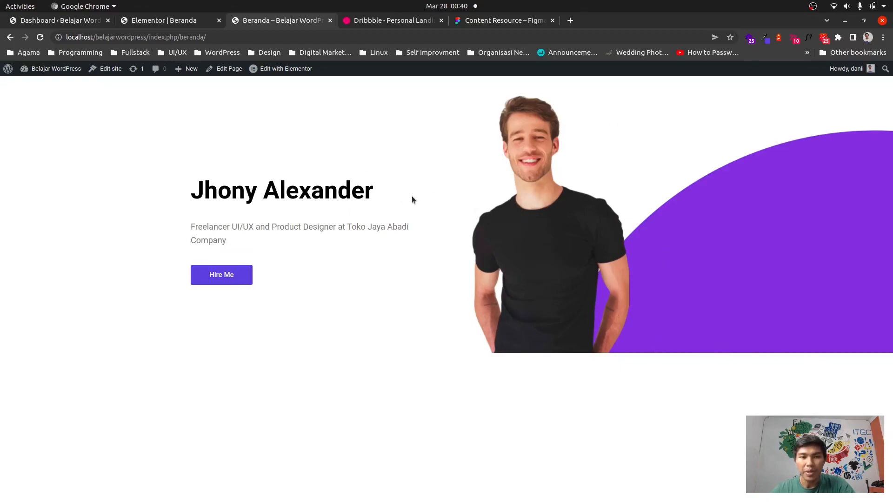
{"action": "left_click", "coordinate": [153, 26]}
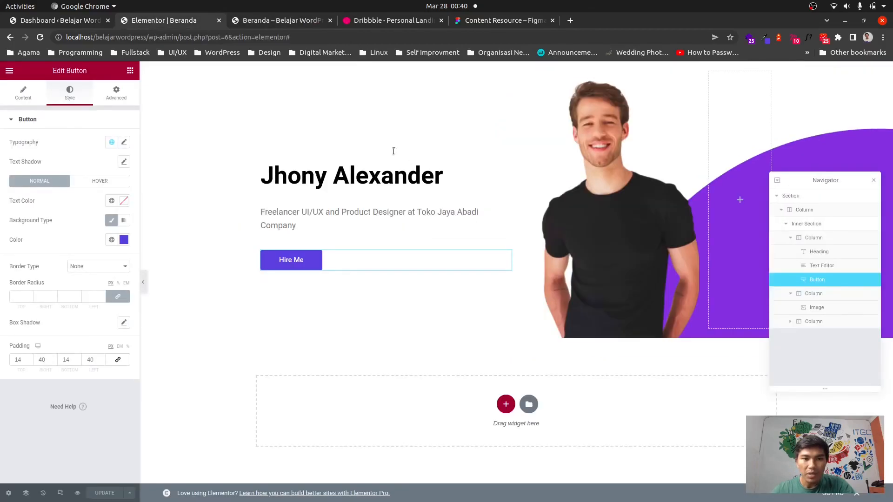
Set the hero section's top padding to 100 and update the page.
{"action": "left_click", "coordinate": [515, 68]}
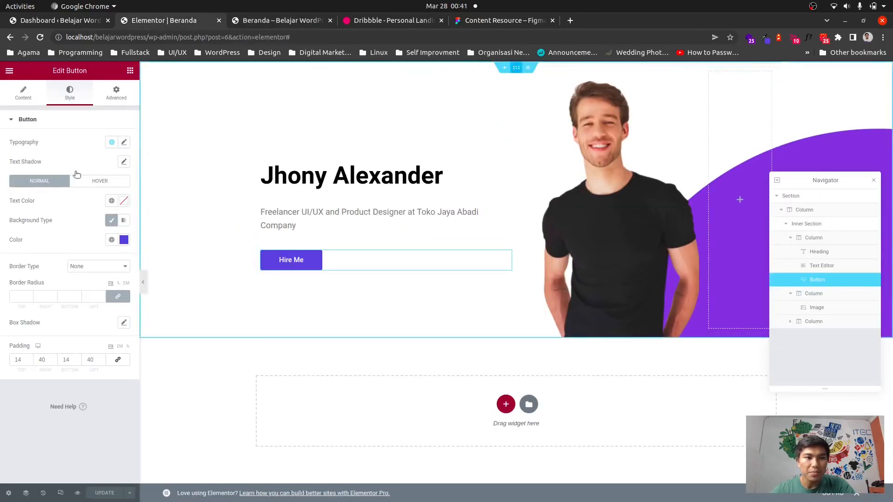
{"action": "left_click", "coordinate": [117, 94]}
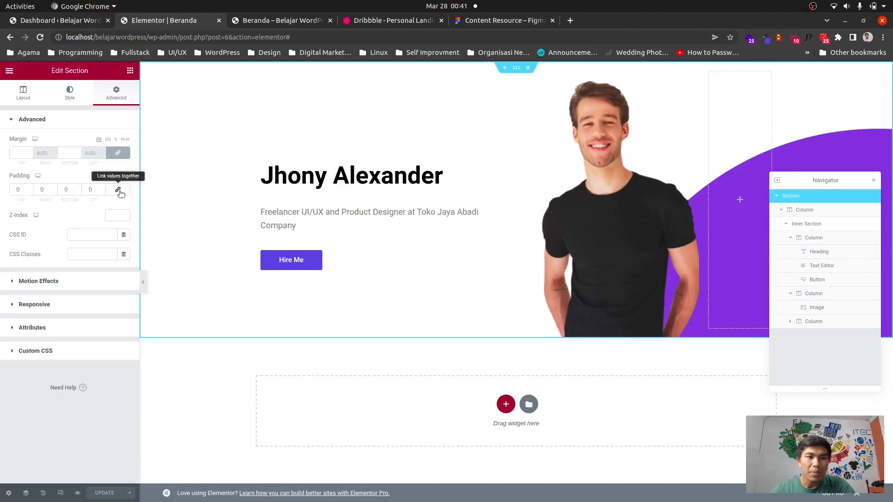
{"action": "left_click", "coordinate": [20, 190]}
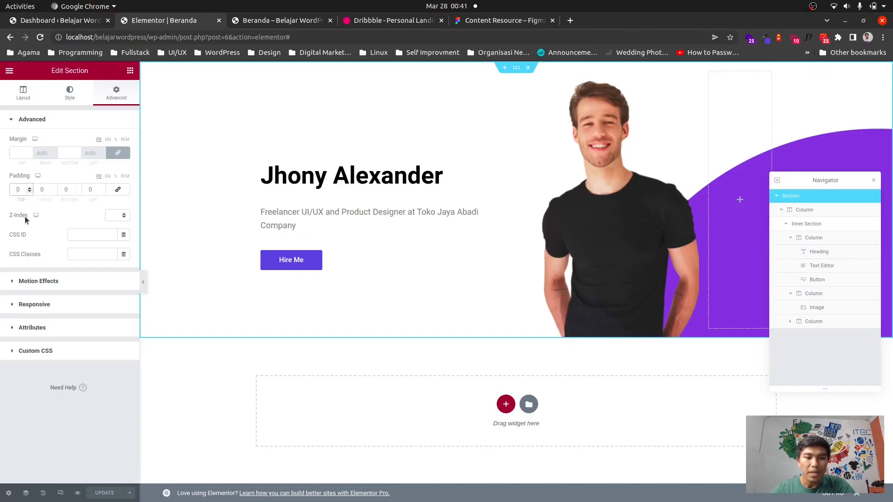
{"action": "type", "text": "100"}
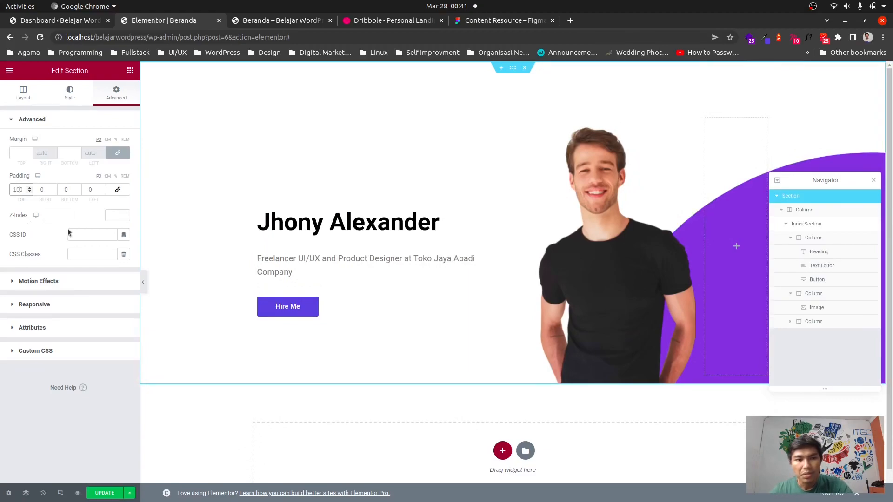
{"action": "left_click", "coordinate": [104, 493]}
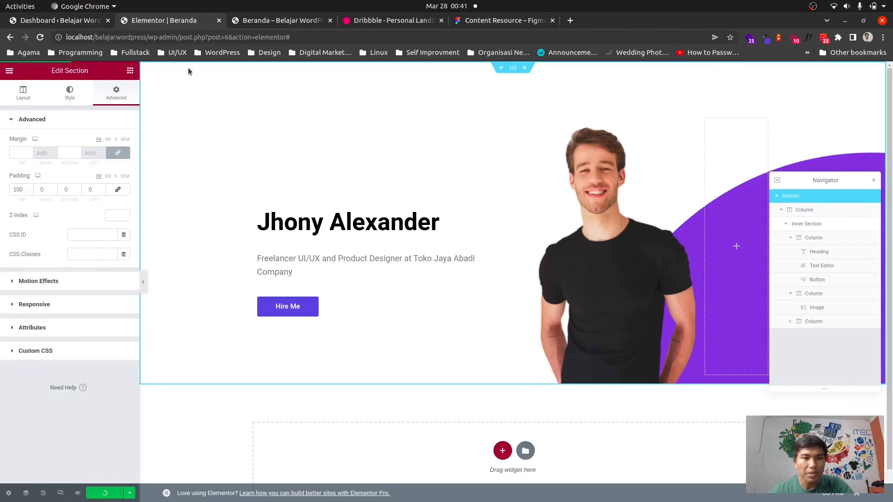
Reload the live page to review the new section spacing.
{"action": "left_click", "coordinate": [261, 21]}
{"action": "left_click", "coordinate": [40, 37]}
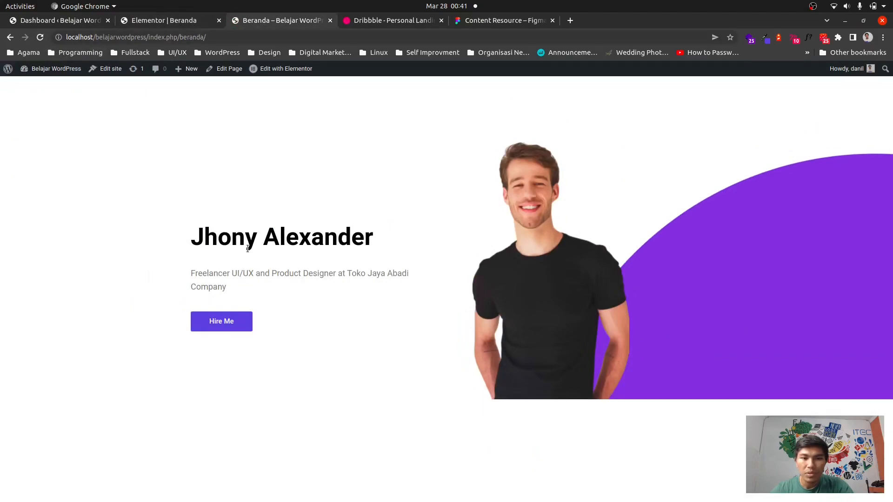
Change the hero section's top padding to 160 and update the page.
{"action": "left_click", "coordinate": [169, 20]}
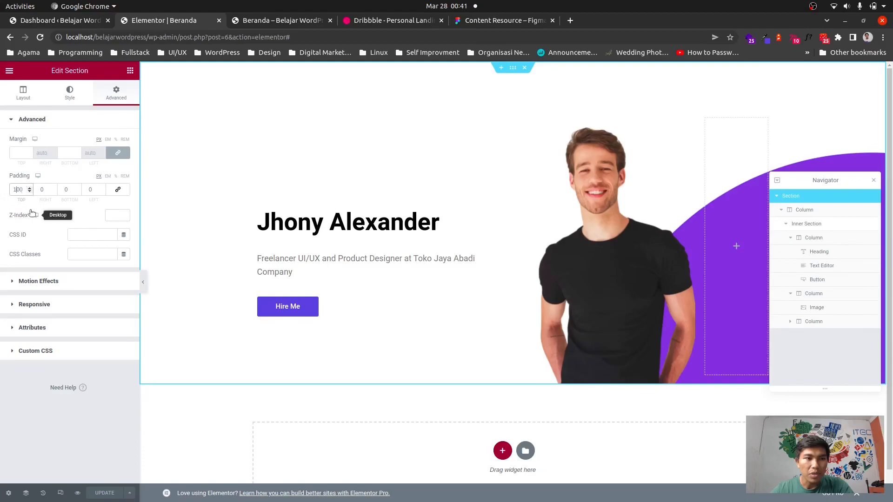
{"action": "key", "text": "BackSpace"}
{"action": "type", "text": "6"}
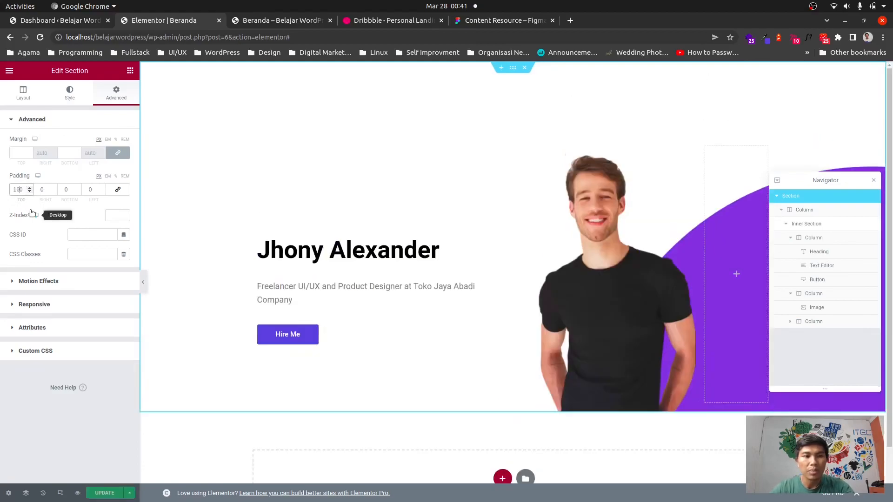
{"action": "left_click", "coordinate": [104, 493]}
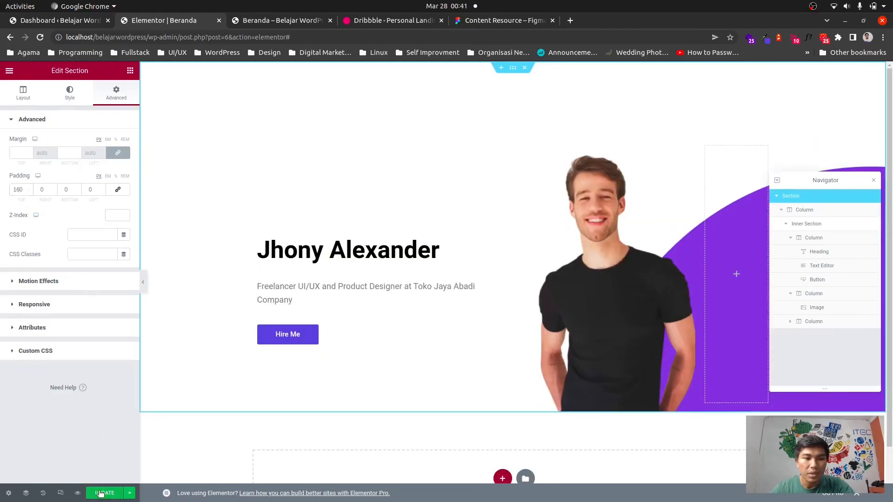
Compare the reloaded live page with the Dribbble reference design.
{"action": "left_click", "coordinate": [265, 21]}
{"action": "key", "text": "ctrl+r"}
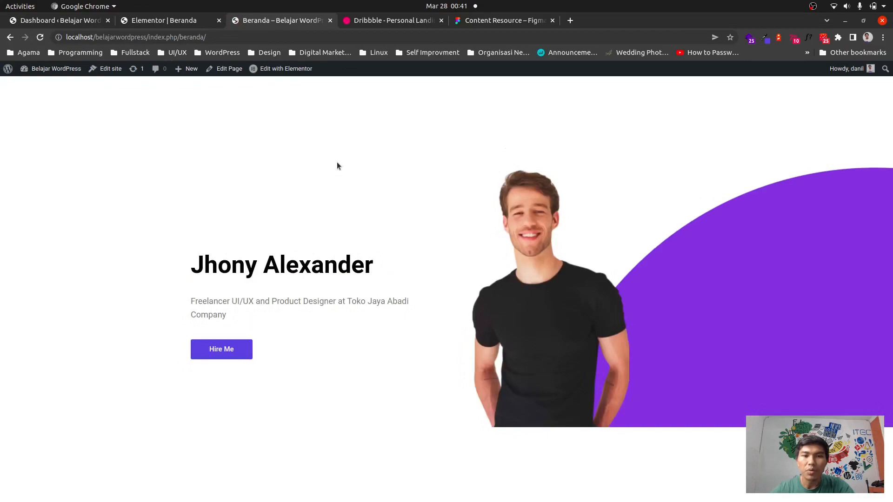
{"action": "left_click", "coordinate": [160, 21]}
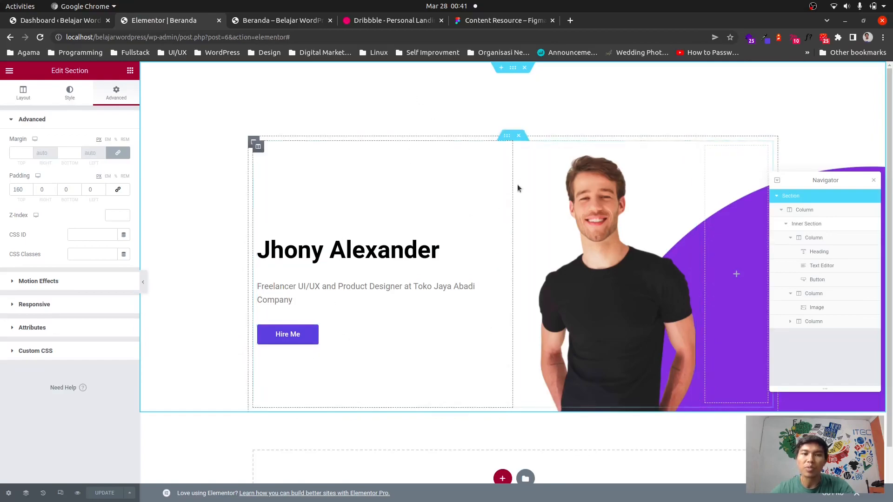
{"action": "left_click", "coordinate": [251, 23]}
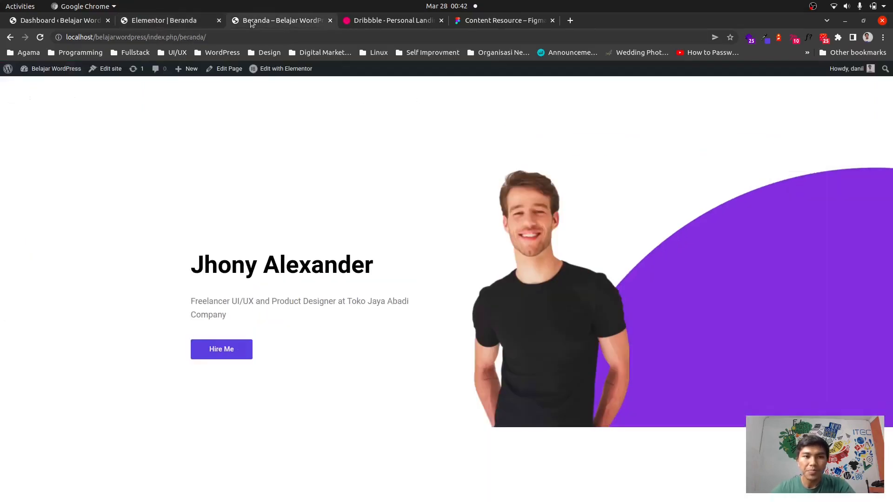
{"action": "left_click", "coordinate": [371, 19]}
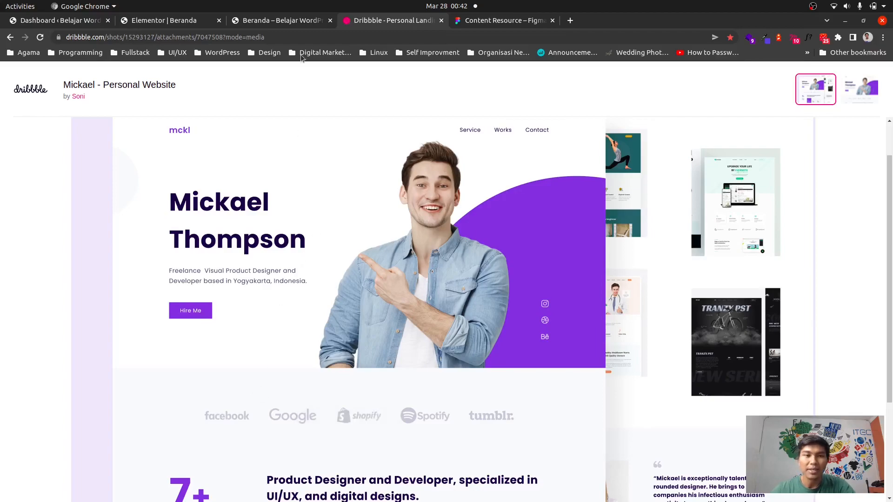
{"action": "left_click", "coordinate": [260, 21]}
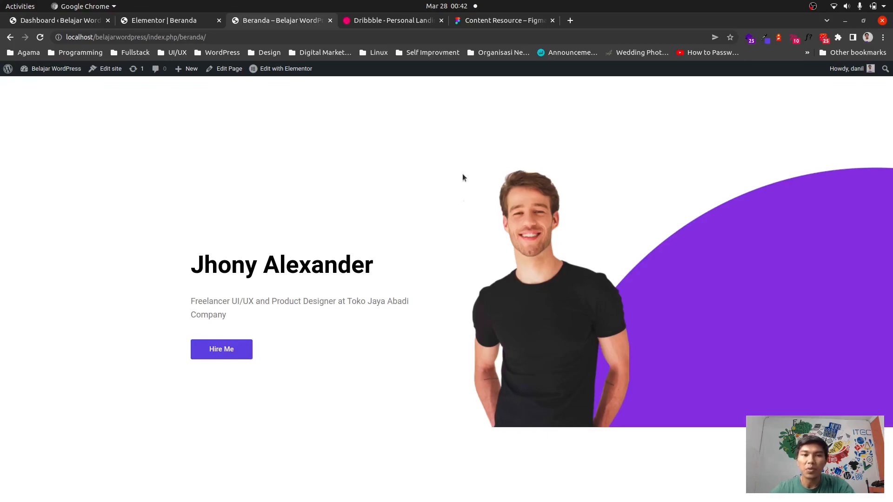
{"action": "left_click", "coordinate": [362, 21]}
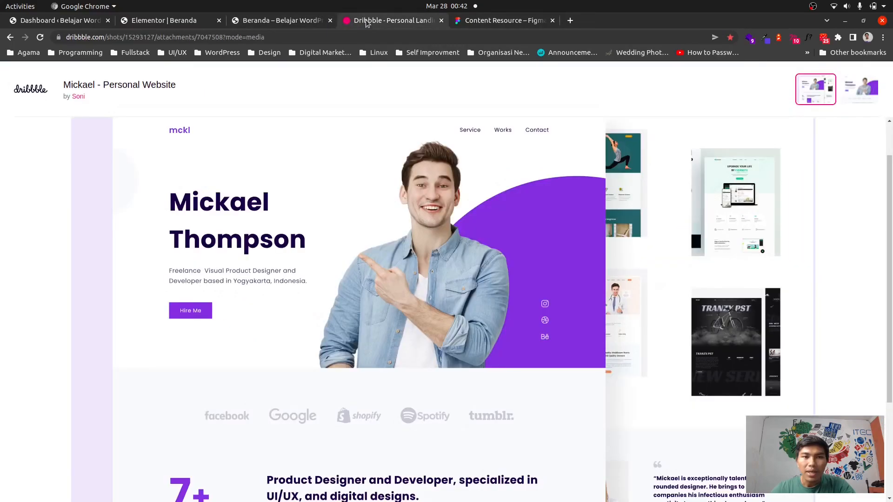
{"action": "left_click", "coordinate": [295, 21]}
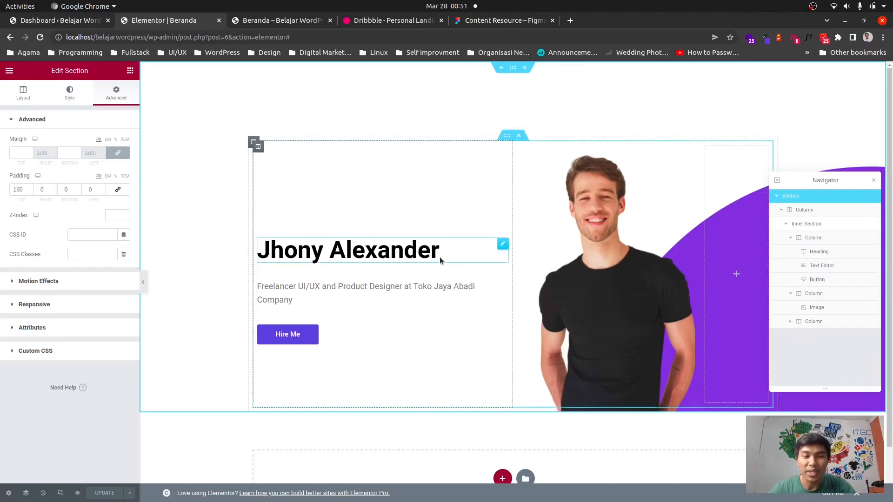
{"action": "scroll", "coordinate": [401, 247], "scroll_direction": "down", "scroll_amount": 2}
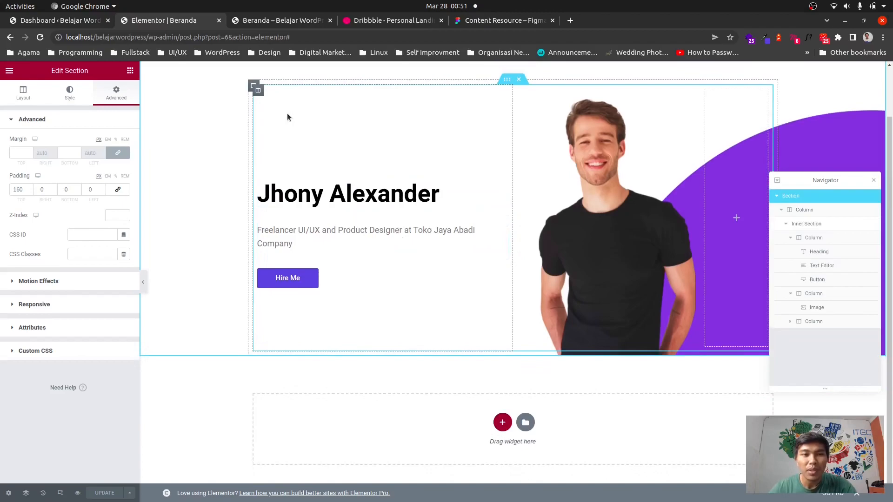
{"action": "left_click", "coordinate": [275, 23]}
{"action": "left_click", "coordinate": [187, 20]}
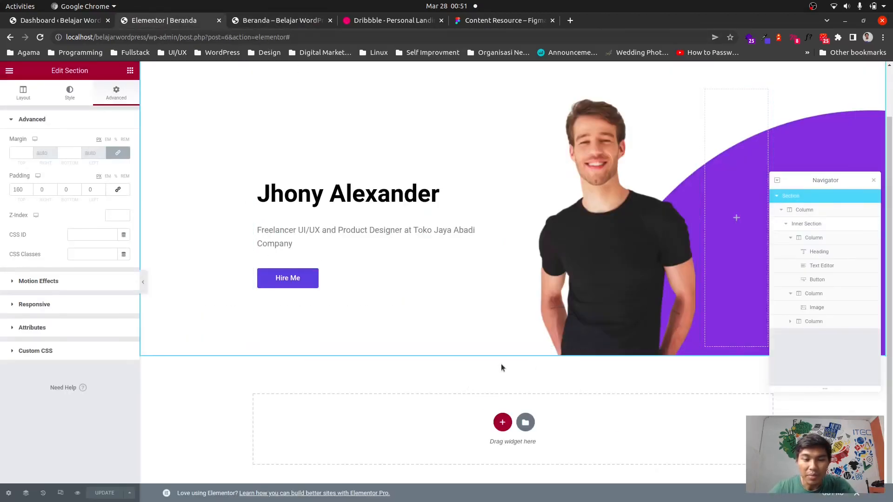
Add a new section below the hero and insert an Inner Section widget into it.
{"action": "left_click", "coordinate": [502, 422]}
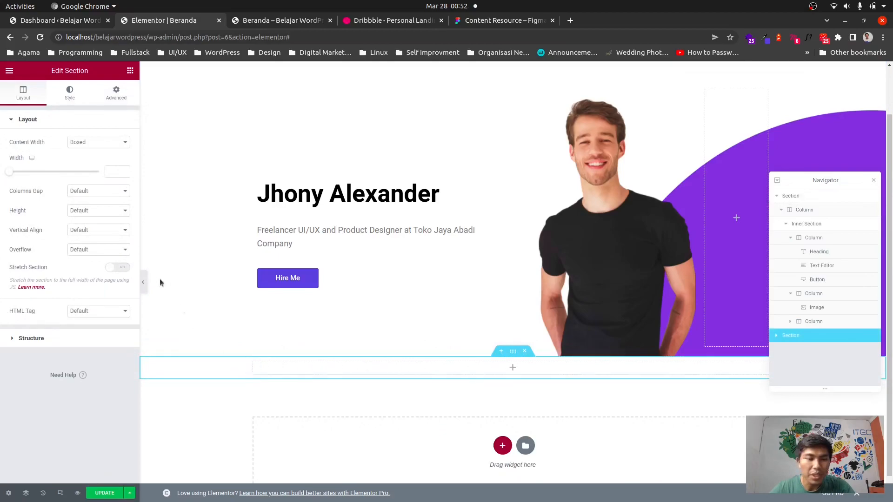
{"action": "left_click", "coordinate": [130, 71]}
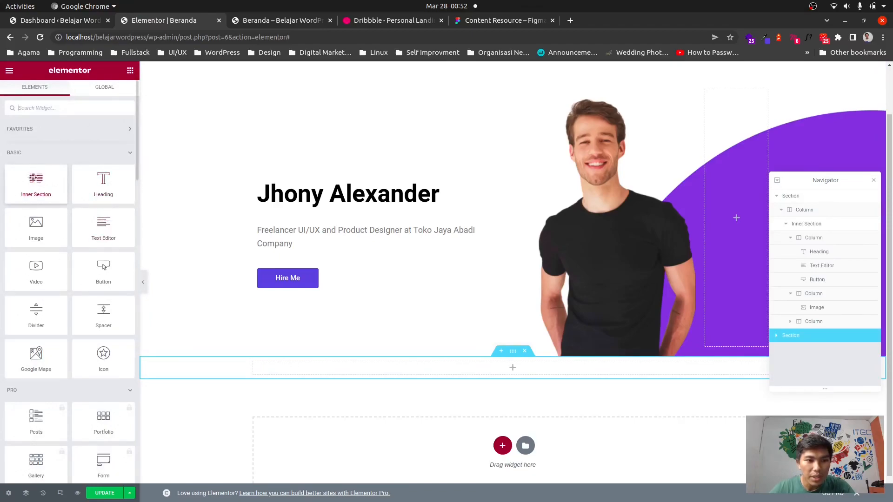
{"action": "left_click_drag", "start_coordinate": [43, 185], "coordinate": [514, 370]}
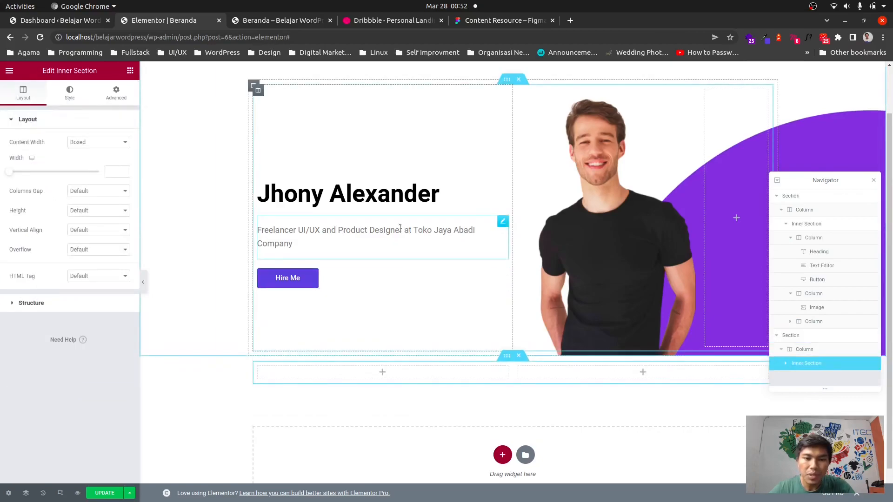
Check the reference logo row, then add three more columns to the inner section for five logo slots.
{"action": "left_click", "coordinate": [371, 22]}
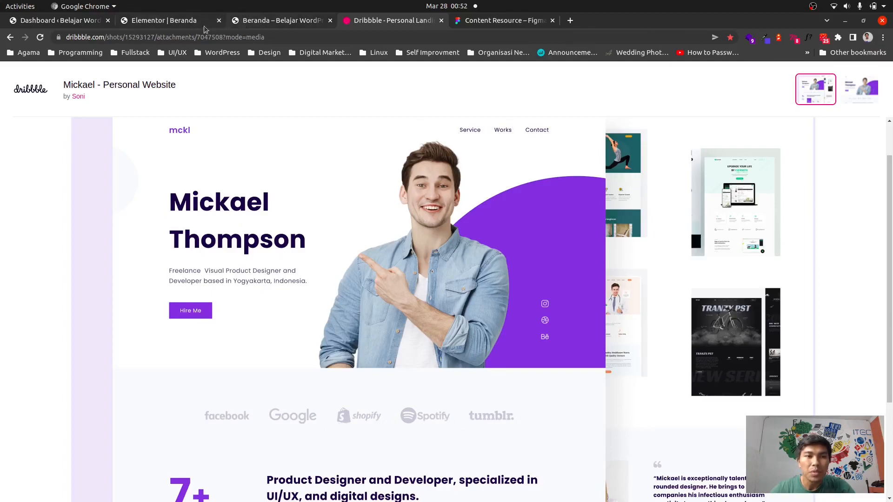
{"action": "left_click", "coordinate": [182, 21]}
{"action": "scroll", "coordinate": [484, 304], "scroll_direction": "down", "scroll_amount": 1}
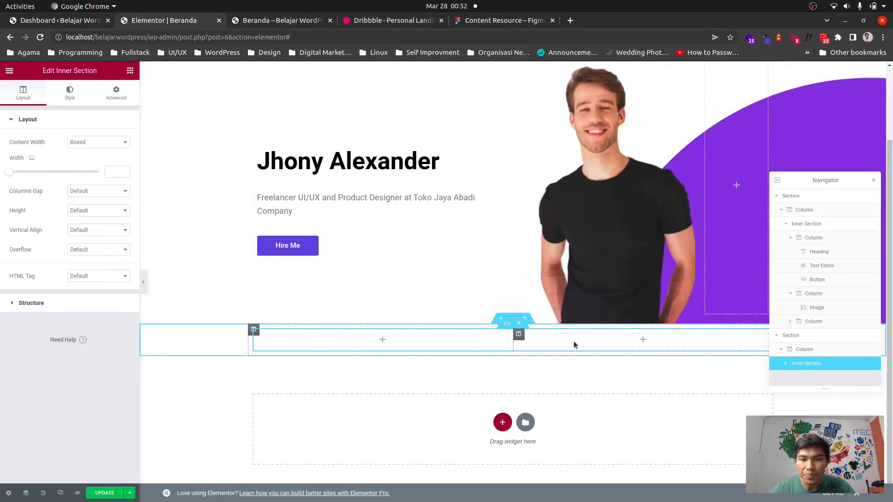
{"action": "left_click", "coordinate": [643, 343]}
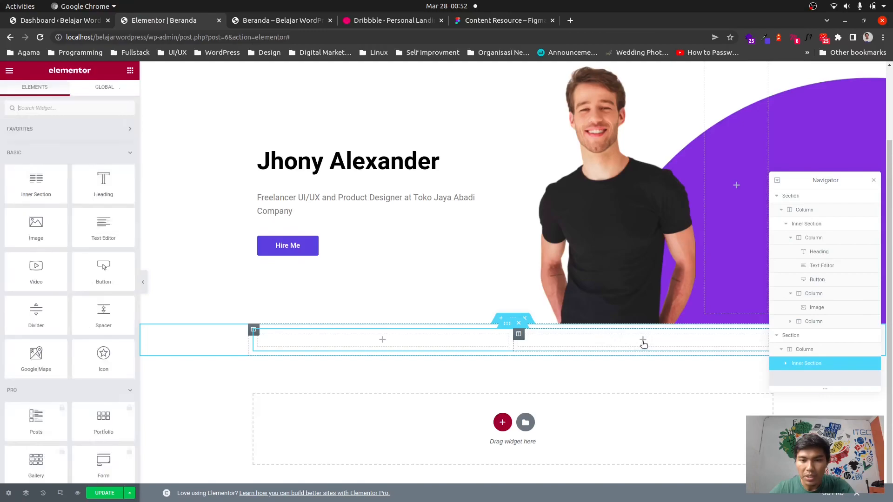
{"action": "right_click", "coordinate": [600, 343]}
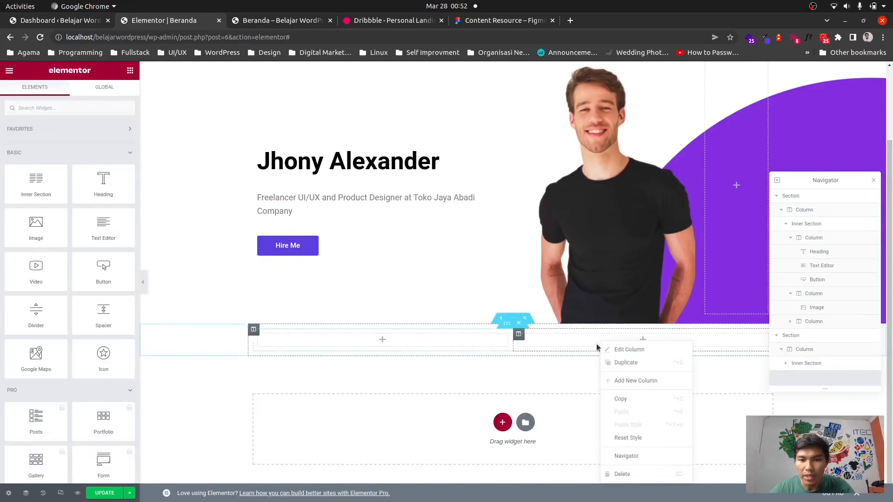
{"action": "left_click", "coordinate": [646, 380]}
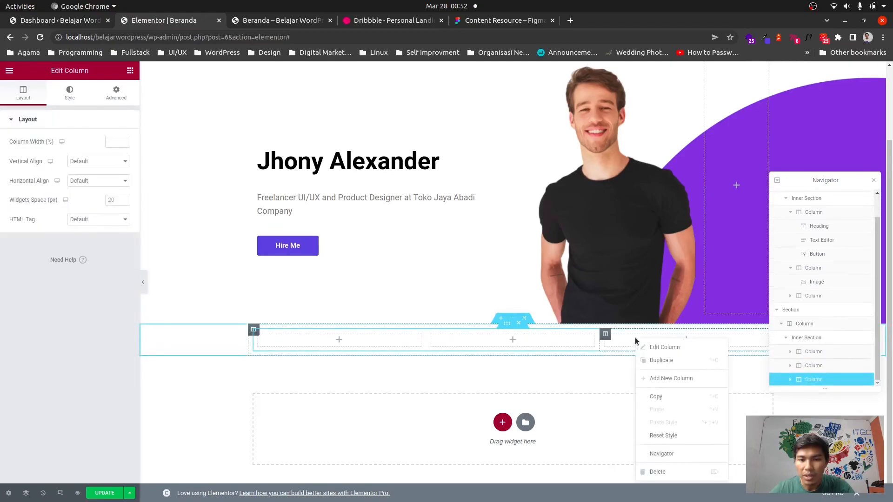
{"action": "right_click", "coordinate": [635, 341]}
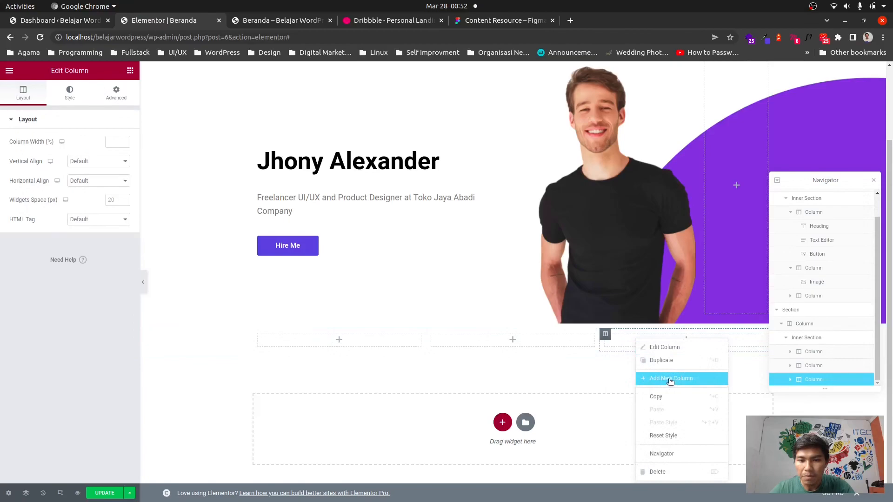
{"action": "left_click", "coordinate": [670, 378]}
{"action": "right_click", "coordinate": [666, 342]}
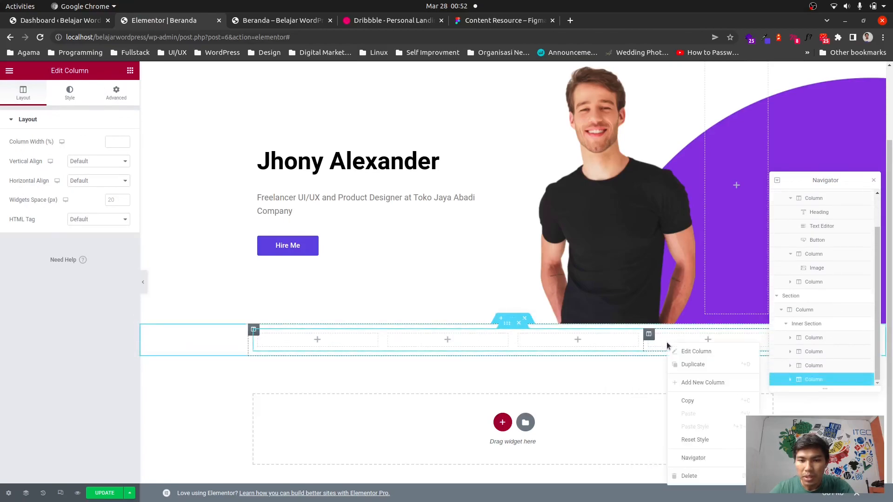
{"action": "left_click", "coordinate": [697, 383]}
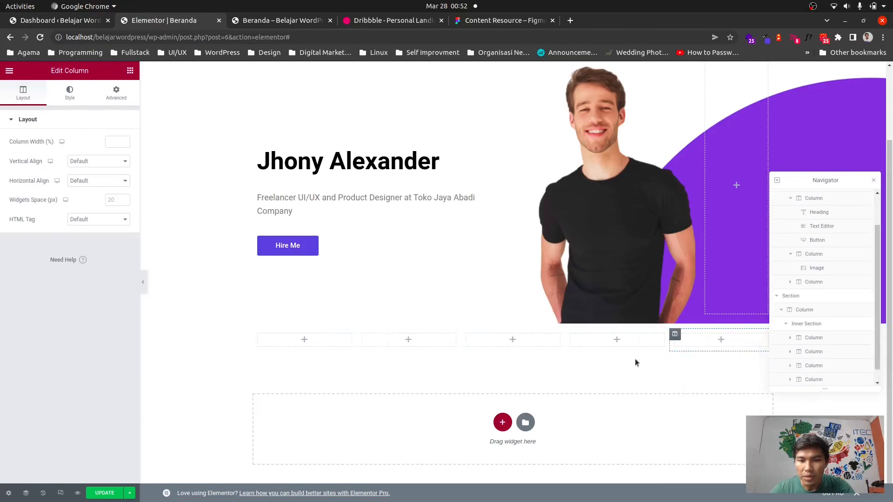
Place an Image widget in the first column and upload facebook.png as its image.
{"action": "left_click", "coordinate": [316, 343]}
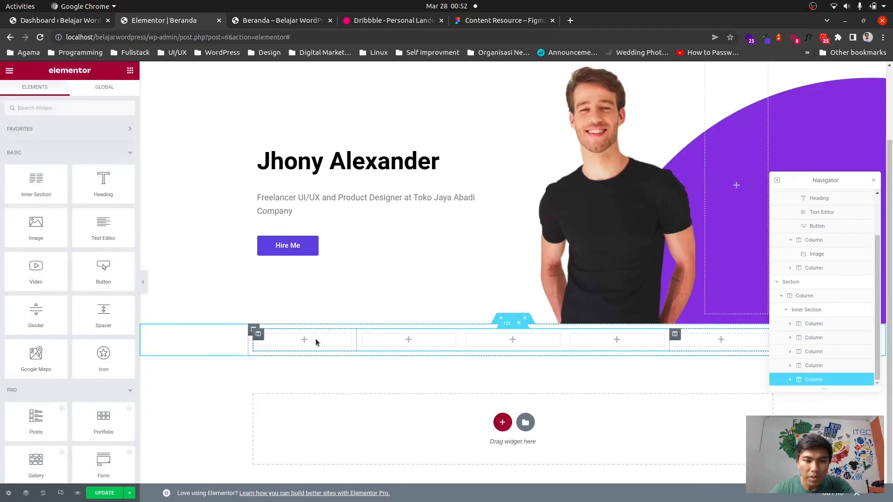
{"action": "left_click", "coordinate": [375, 22]}
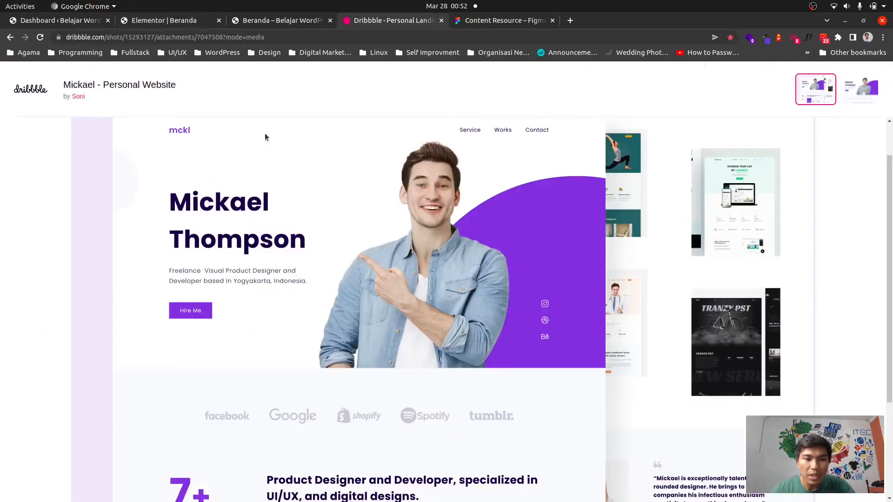
{"action": "left_click", "coordinate": [166, 22]}
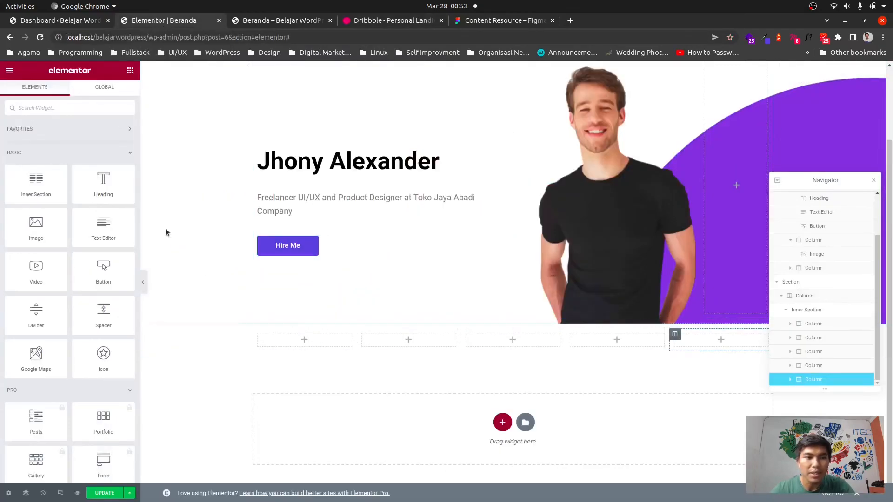
{"action": "left_click_drag", "start_coordinate": [35, 226], "coordinate": [317, 341]}
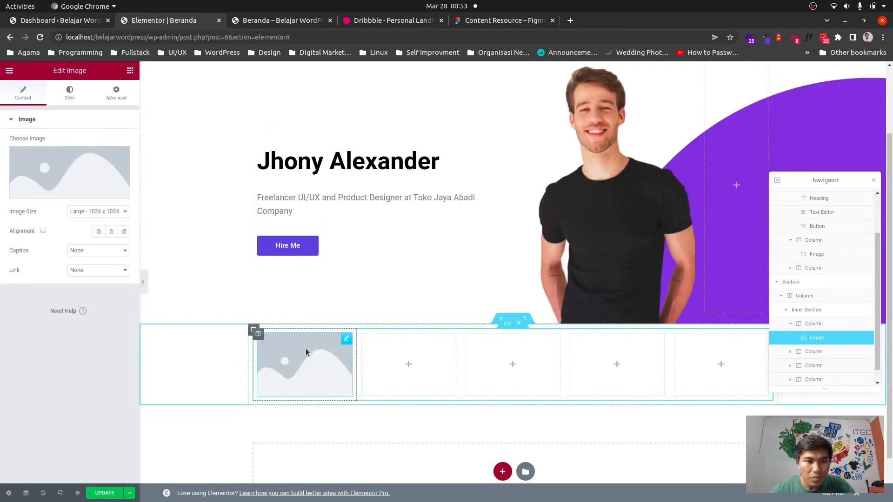
{"action": "left_click", "coordinate": [106, 182]}
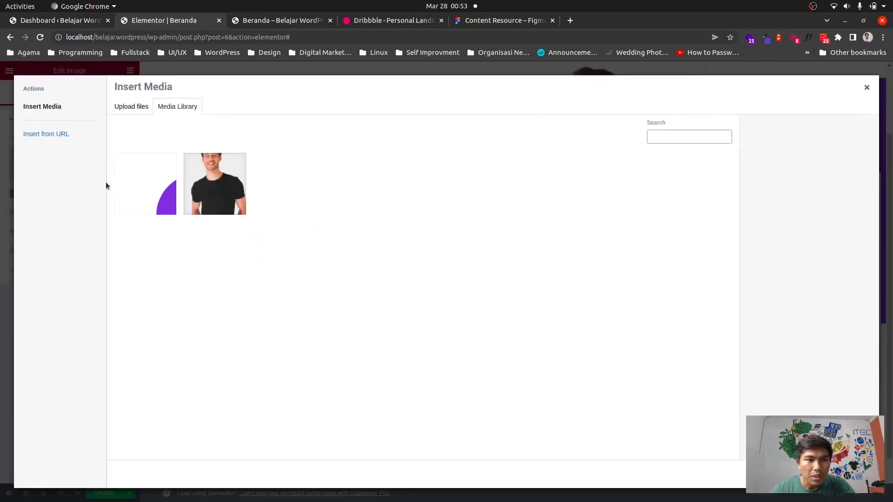
{"action": "left_click", "coordinate": [131, 105]}
{"action": "left_click", "coordinate": [483, 262]}
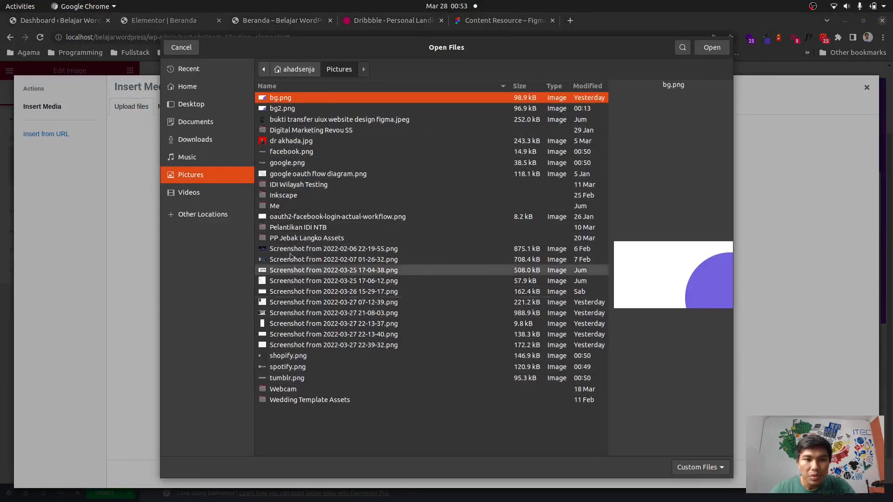
{"action": "double_click", "coordinate": [286, 152]}
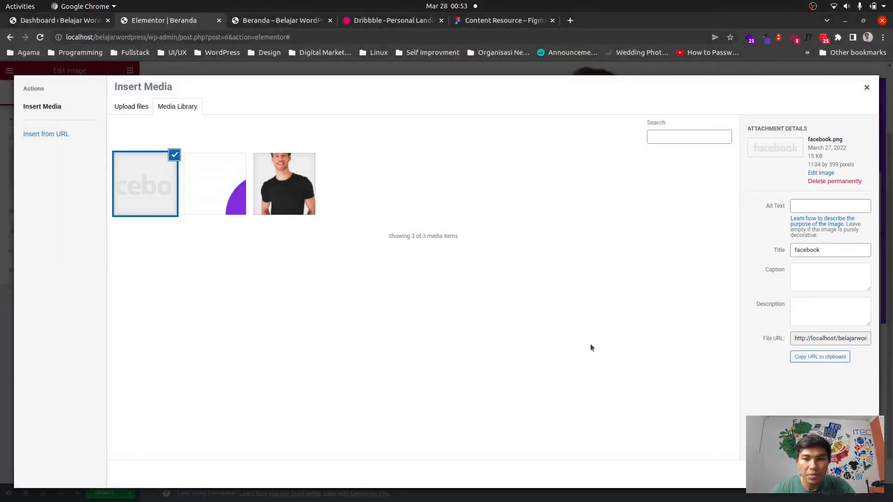
{"action": "left_click", "coordinate": [848, 475]}
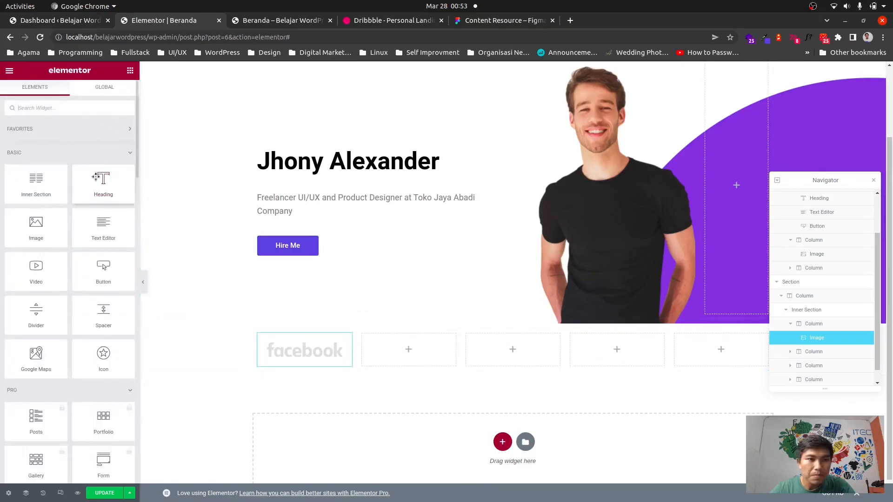
Fill the remaining four columns with Image widgets by duplicating one and moving the copies across.
{"action": "left_click_drag", "start_coordinate": [35, 228], "coordinate": [414, 362]}
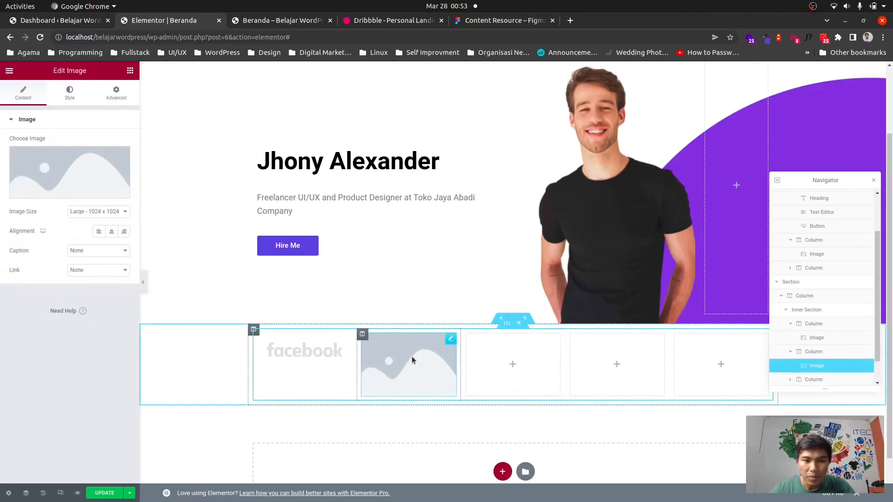
{"action": "right_click", "coordinate": [411, 355]}
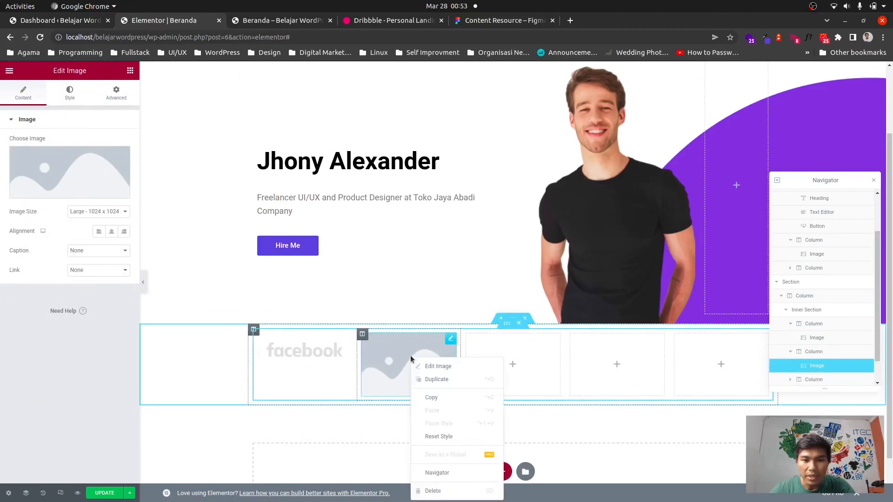
{"action": "left_click", "coordinate": [443, 380]}
{"action": "left_click_drag", "start_coordinate": [406, 428], "coordinate": [517, 373]}
{"action": "right_click", "coordinate": [516, 368]}
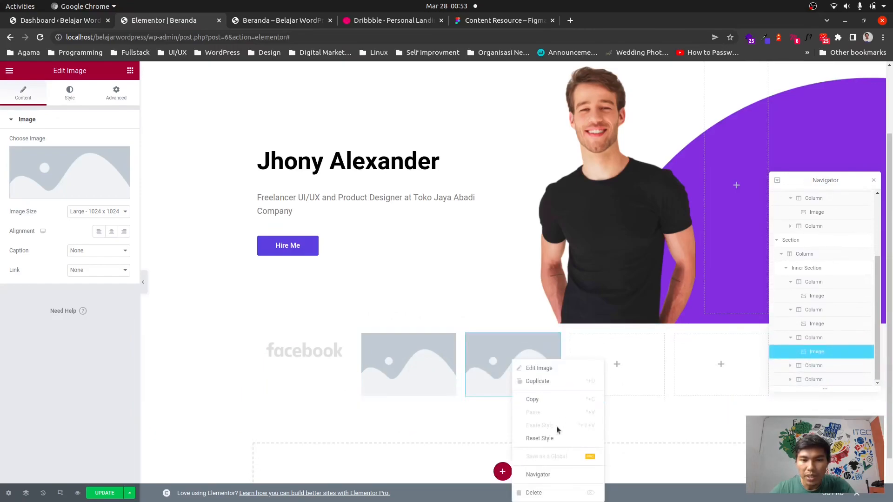
{"action": "left_click", "coordinate": [535, 382]}
{"action": "left_click_drag", "start_coordinate": [532, 409], "coordinate": [605, 370]}
{"action": "right_click", "coordinate": [619, 395]}
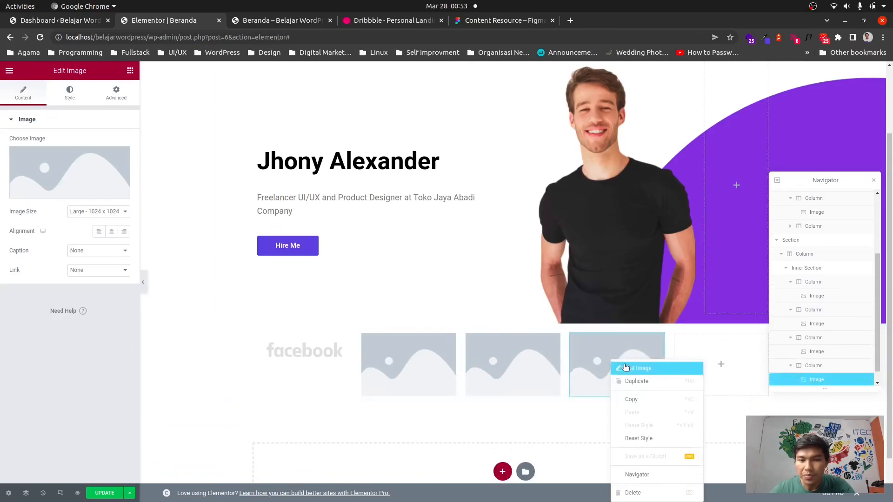
{"action": "left_click", "coordinate": [650, 387]}
{"action": "left_click_drag", "start_coordinate": [634, 421], "coordinate": [718, 367]}
Upload google.png as the second column's image and move that image back into the second column.
{"action": "left_click", "coordinate": [409, 372]}
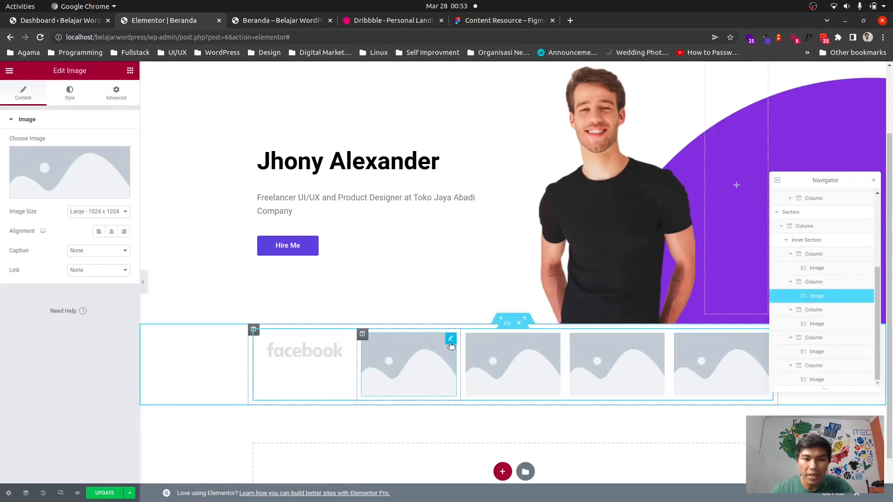
{"action": "left_click_drag", "start_coordinate": [449, 340], "coordinate": [74, 253]}
{"action": "left_click", "coordinate": [65, 189]}
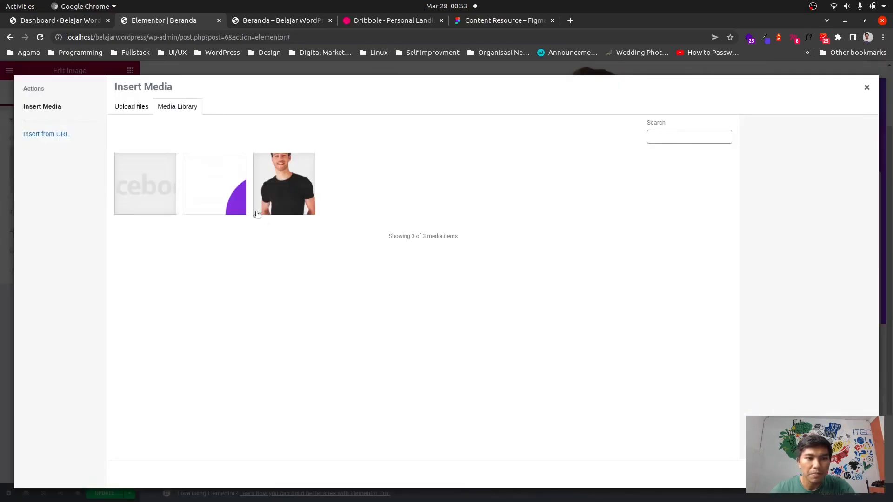
{"action": "left_click", "coordinate": [145, 109]}
{"action": "left_click", "coordinate": [473, 264]}
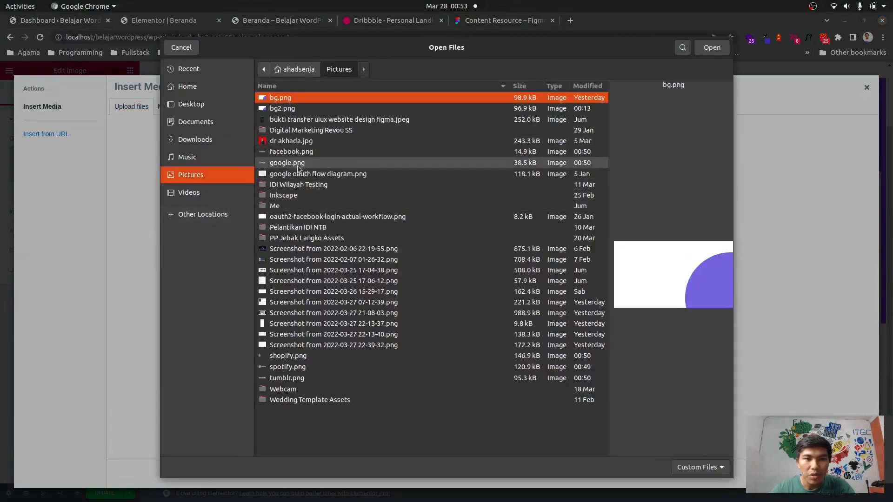
{"action": "left_click", "coordinate": [295, 163]}
{"action": "double_click", "coordinate": [295, 163]}
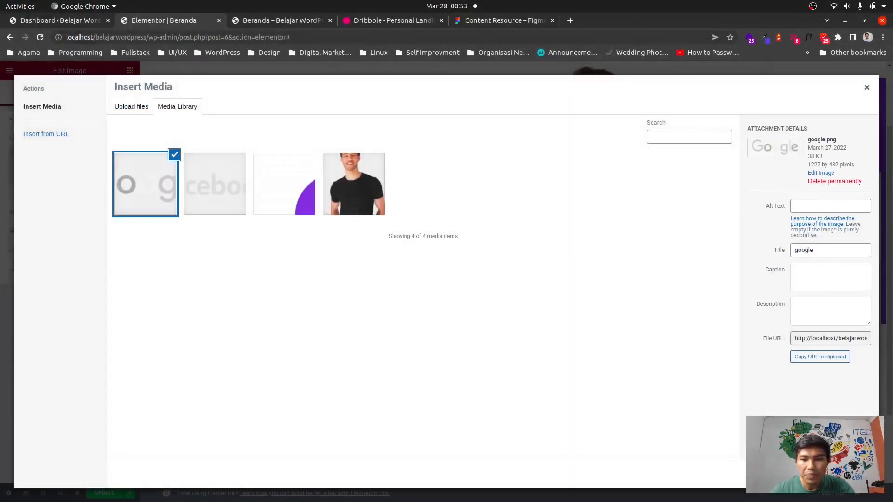
{"action": "left_click", "coordinate": [850, 475]}
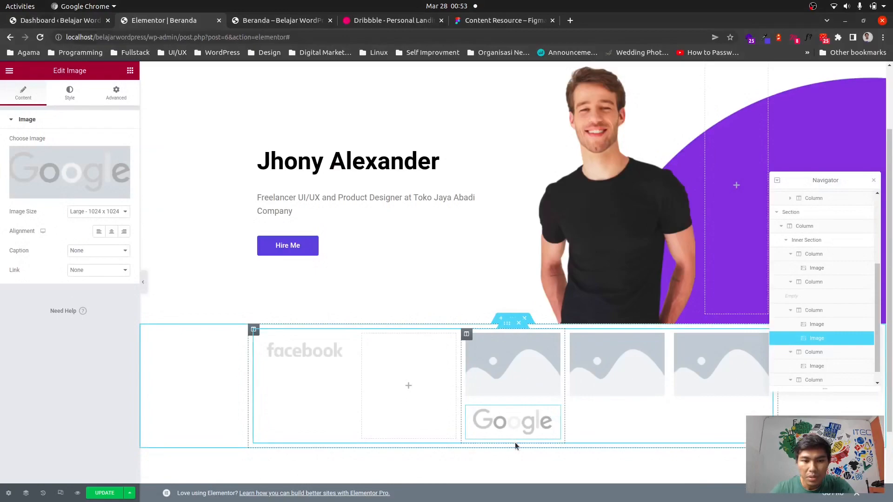
{"action": "left_click_drag", "start_coordinate": [510, 424], "coordinate": [432, 374]}
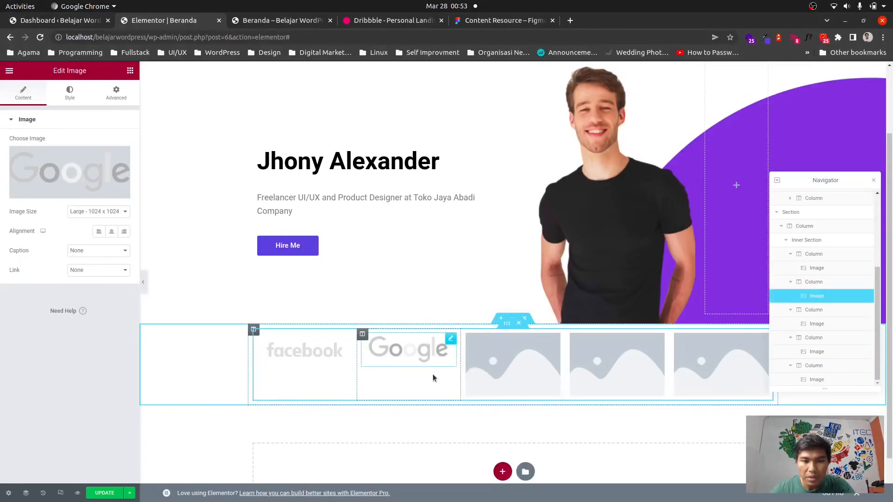
Upload shopify.png as the image in the third column.
{"action": "left_click", "coordinate": [555, 340]}
{"action": "left_click", "coordinate": [94, 182]}
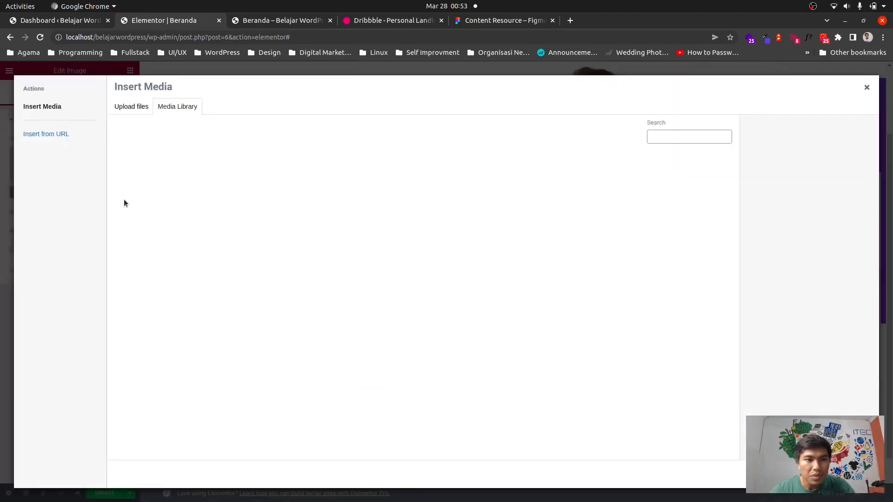
{"action": "left_click", "coordinate": [131, 106]}
{"action": "left_click", "coordinate": [470, 271]}
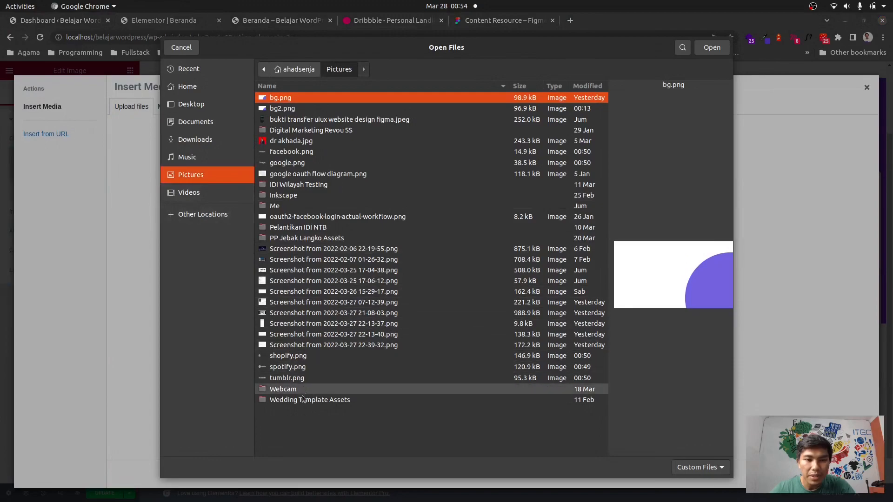
{"action": "double_click", "coordinate": [288, 356]}
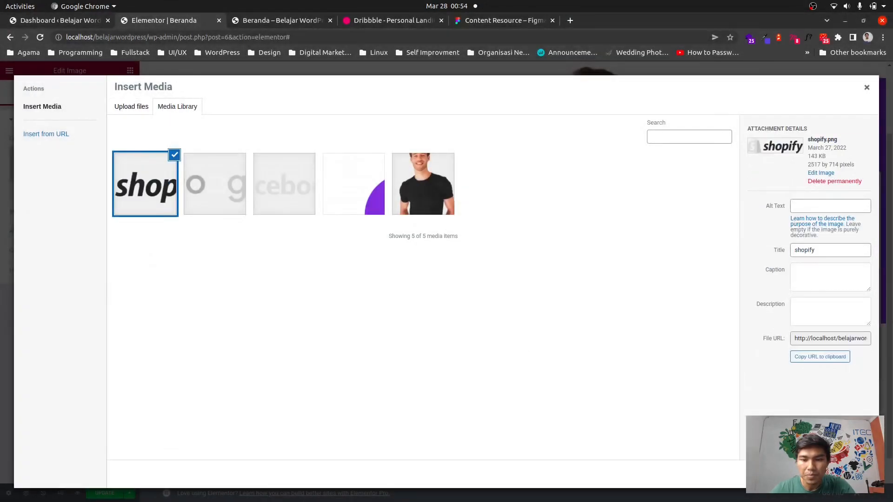
{"action": "left_click", "coordinate": [849, 475]}
Insert shopify.png into the third column, then upload spotify.png as the fourth column's image and insert it.
{"action": "left_click", "coordinate": [631, 357]}
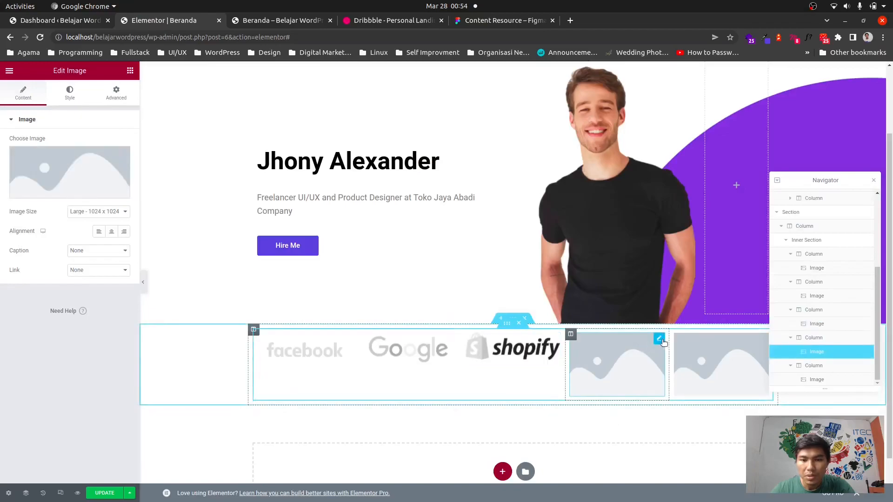
{"action": "left_click", "coordinate": [108, 186]}
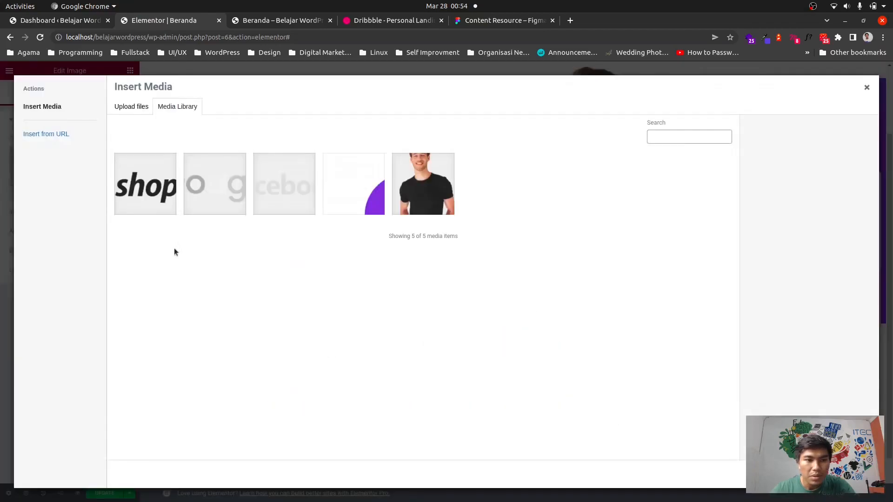
{"action": "left_click", "coordinate": [132, 106]}
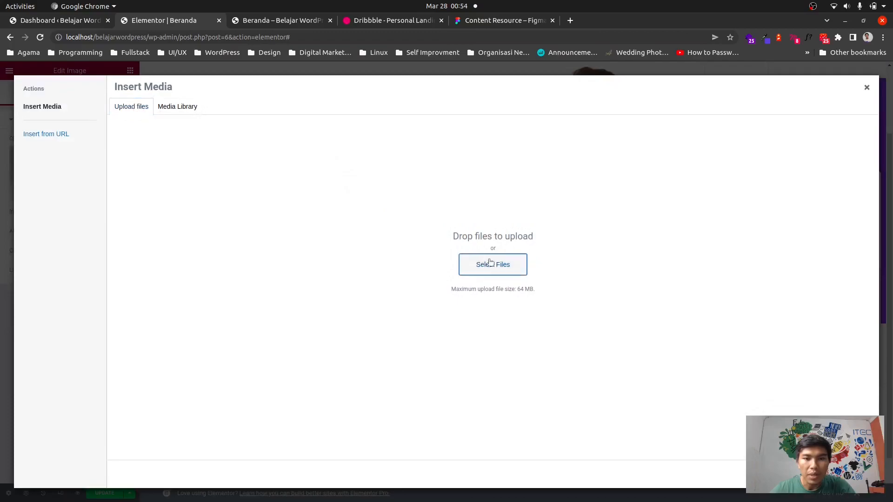
{"action": "left_click", "coordinate": [492, 263]}
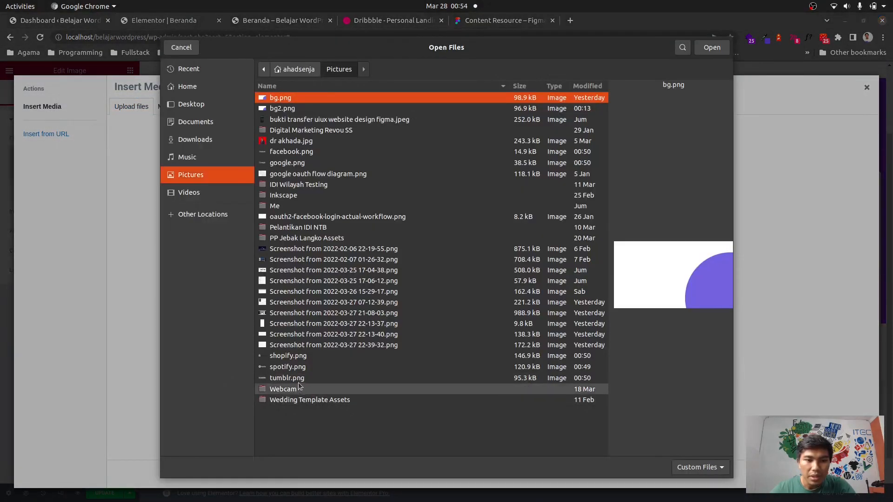
{"action": "double_click", "coordinate": [287, 368]}
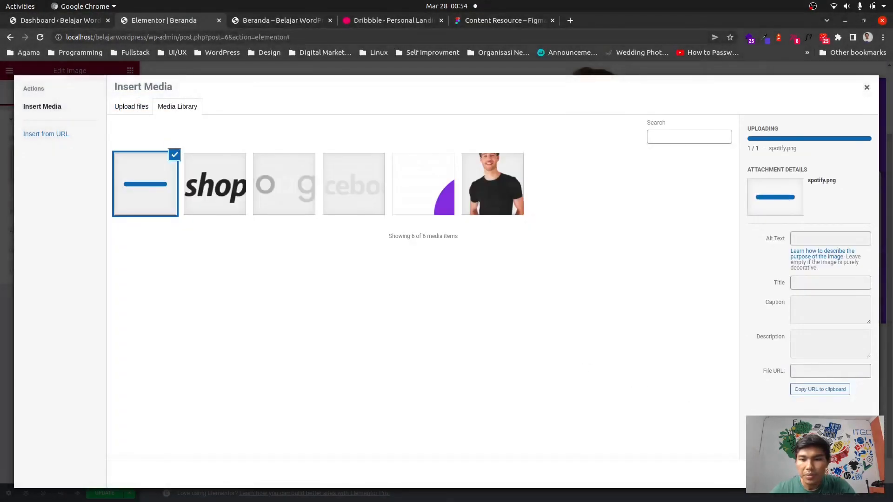
{"action": "left_click", "coordinate": [849, 475]}
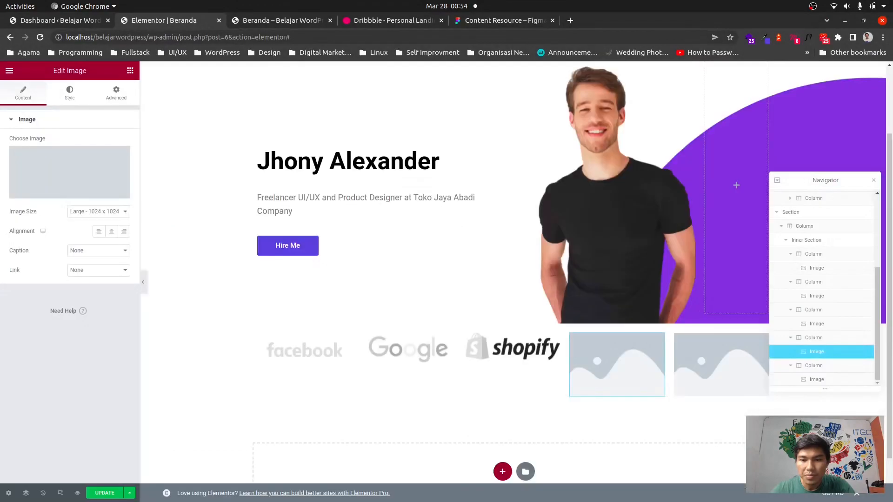
Select the fifth column's Image widget and upload tumblr.png as its image.
{"action": "left_click", "coordinate": [747, 361]}
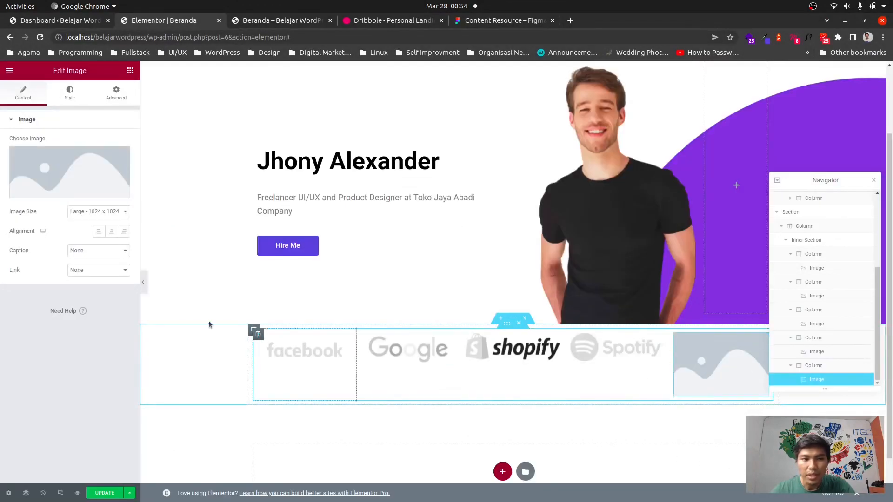
{"action": "left_click", "coordinate": [105, 184]}
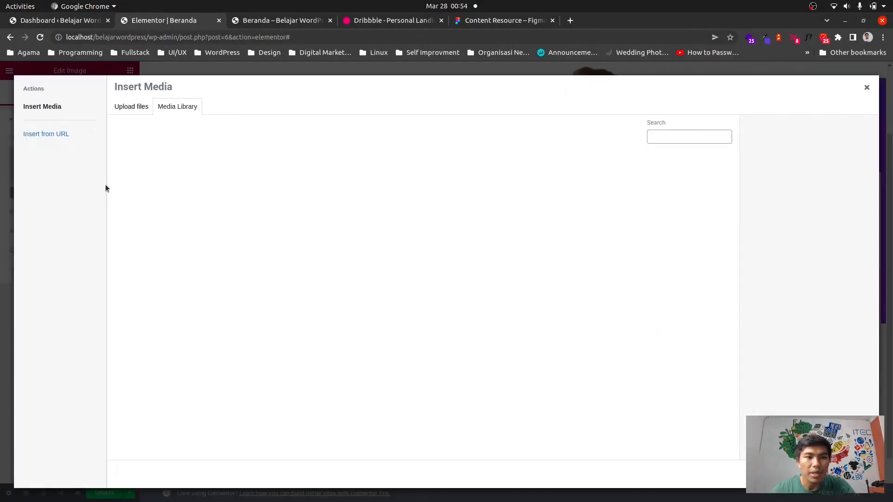
{"action": "left_click", "coordinate": [142, 109]}
{"action": "left_click", "coordinate": [497, 275]}
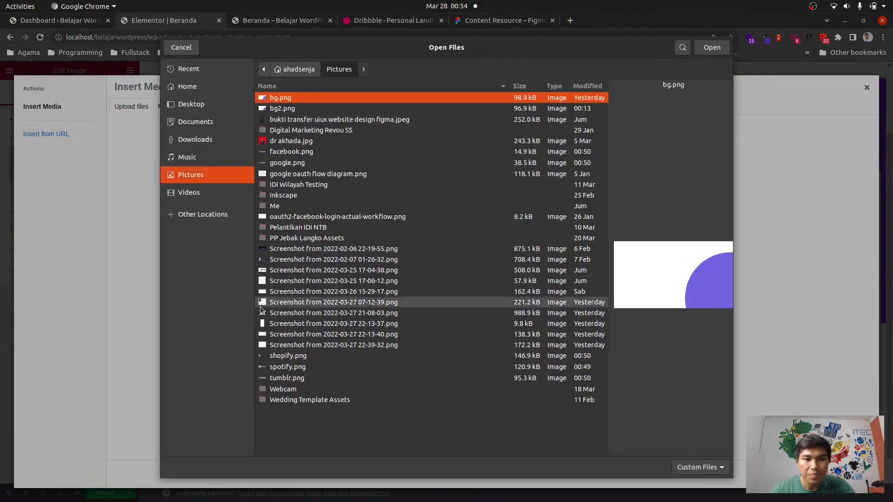
{"action": "double_click", "coordinate": [301, 378]}
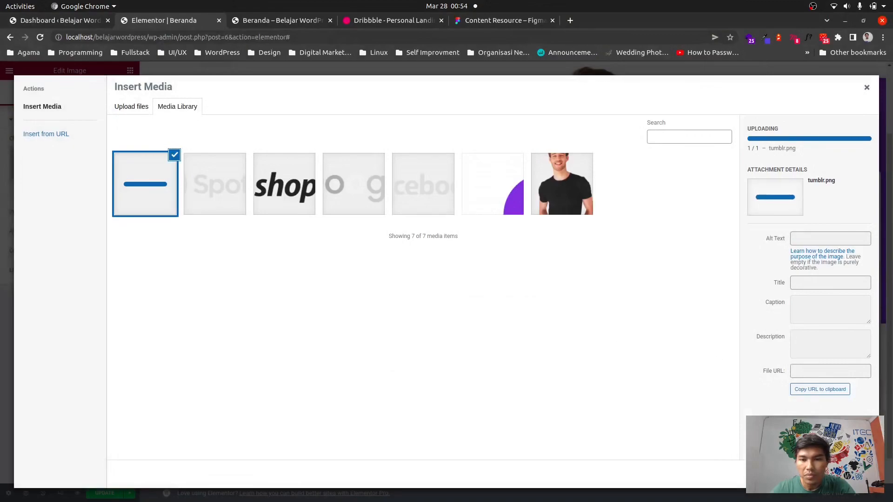
{"action": "left_click", "coordinate": [849, 474]}
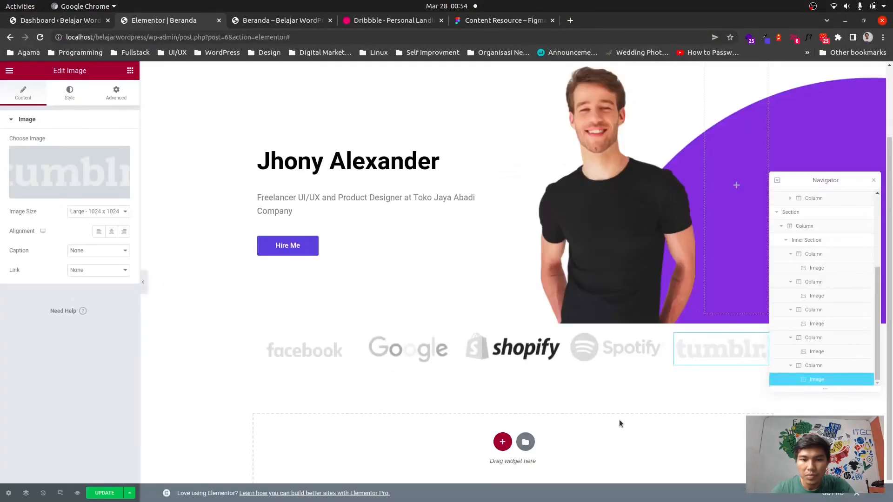
Give the logo row's inner section an unlinked top padding of 50 and update the page.
{"action": "scroll", "coordinate": [649, 332], "scroll_direction": "up", "scroll_amount": 2}
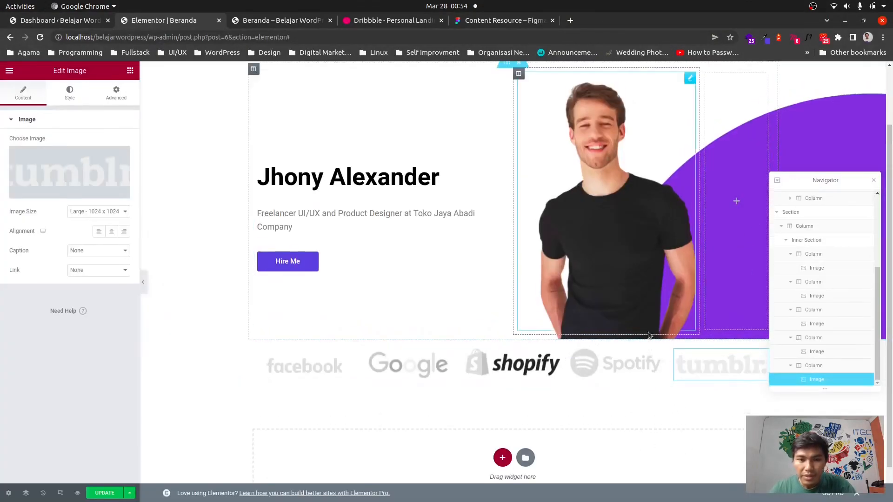
{"action": "scroll", "coordinate": [635, 325], "scroll_direction": "down", "scroll_amount": 3}
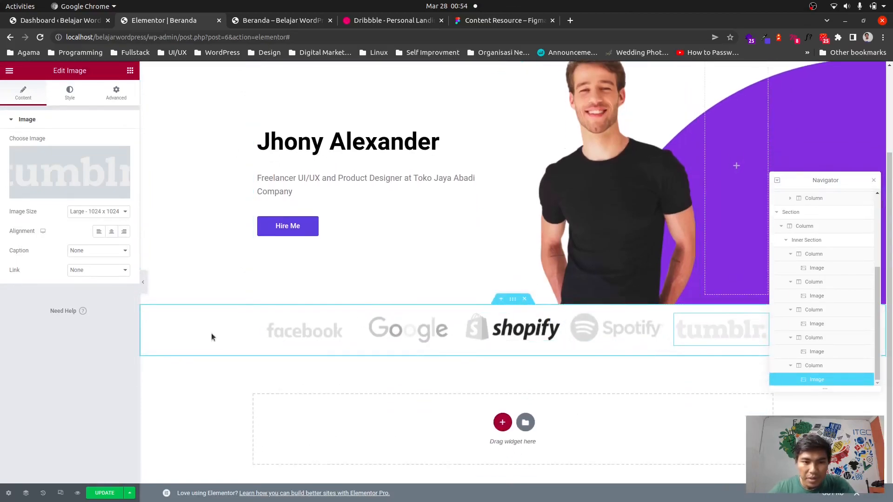
{"action": "scroll", "coordinate": [577, 381], "scroll_direction": "up", "scroll_amount": 1}
{"action": "scroll", "coordinate": [577, 383], "scroll_direction": "down", "scroll_amount": 1}
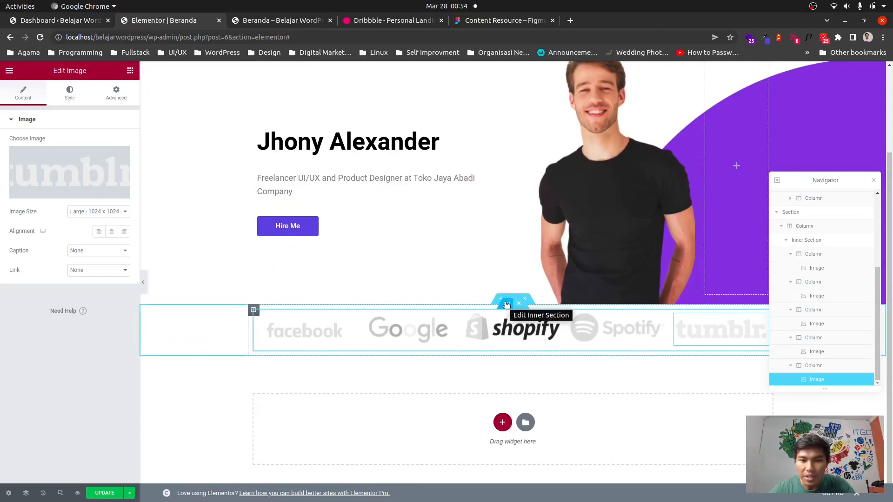
{"action": "left_click", "coordinate": [506, 305]}
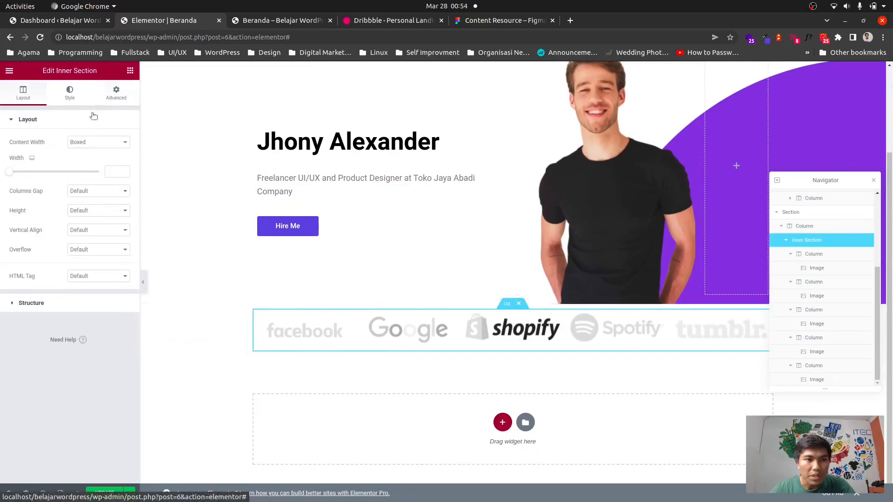
{"action": "left_click", "coordinate": [114, 93]}
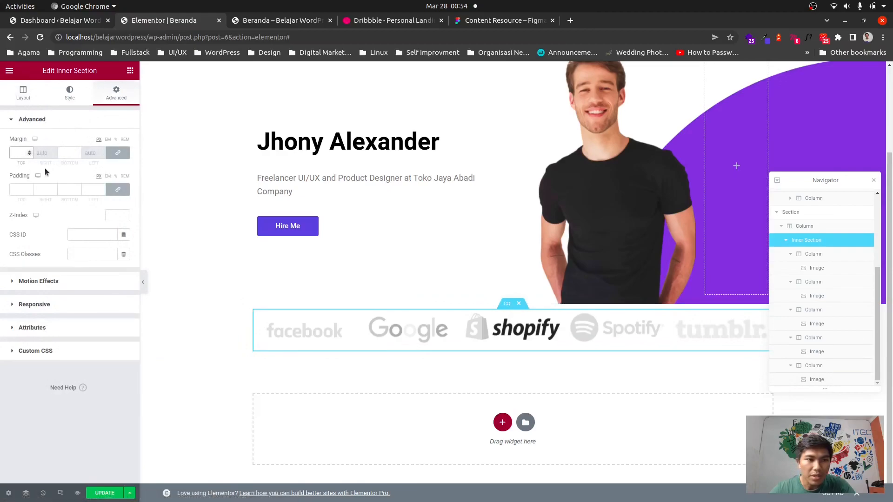
{"action": "left_click", "coordinate": [117, 189]}
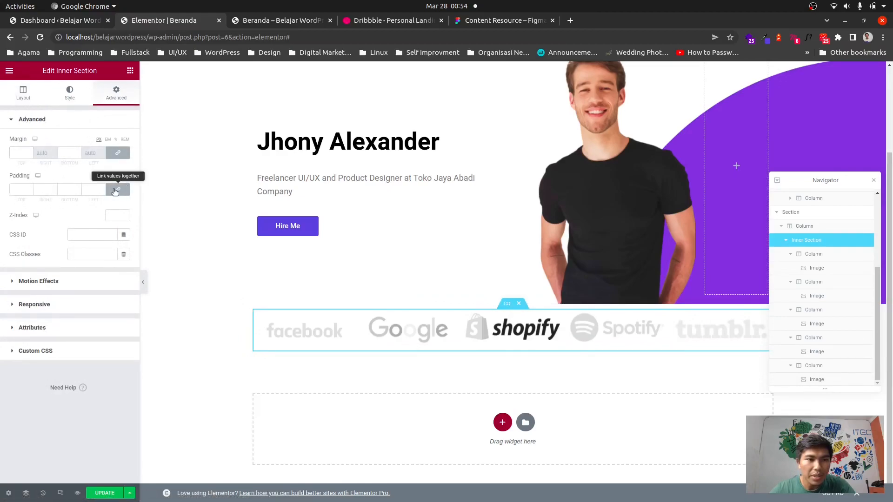
{"action": "left_click", "coordinate": [19, 192]}
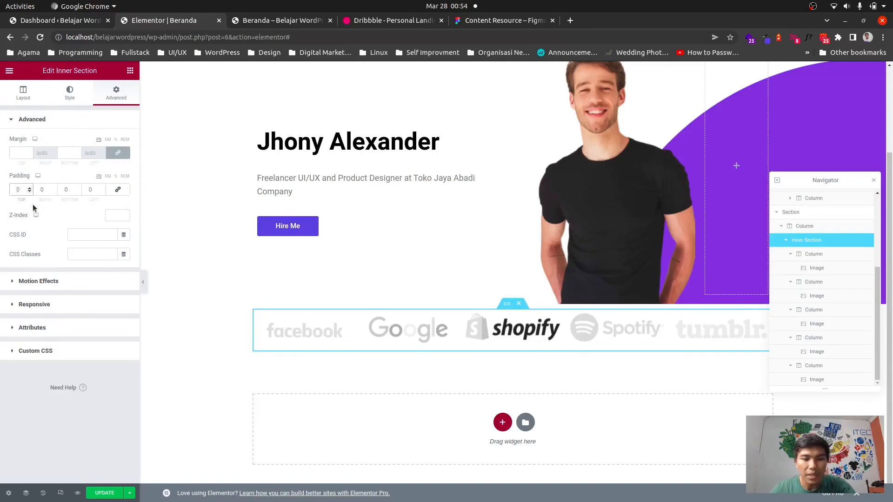
{"action": "type", "text": "5"}
{"action": "left_click", "coordinate": [104, 493]}
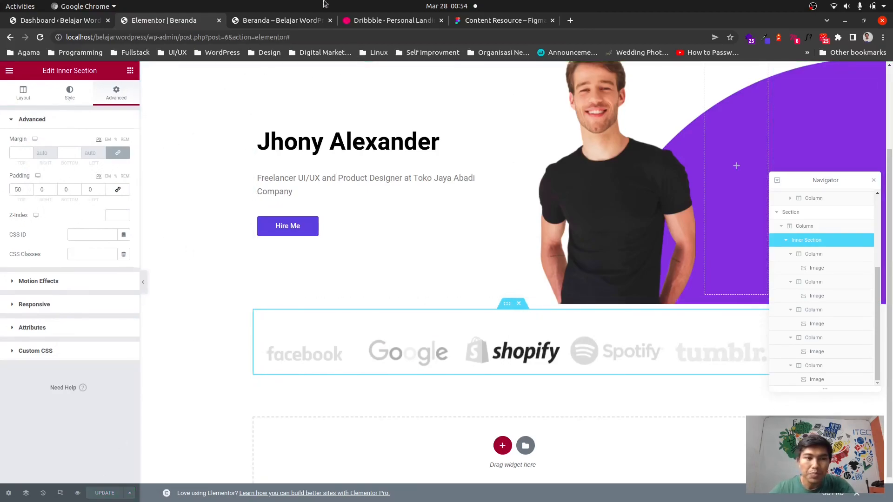
Add a new one-column section below the logo row and drop an Inner Section widget into it.
{"action": "left_click", "coordinate": [280, 21]}
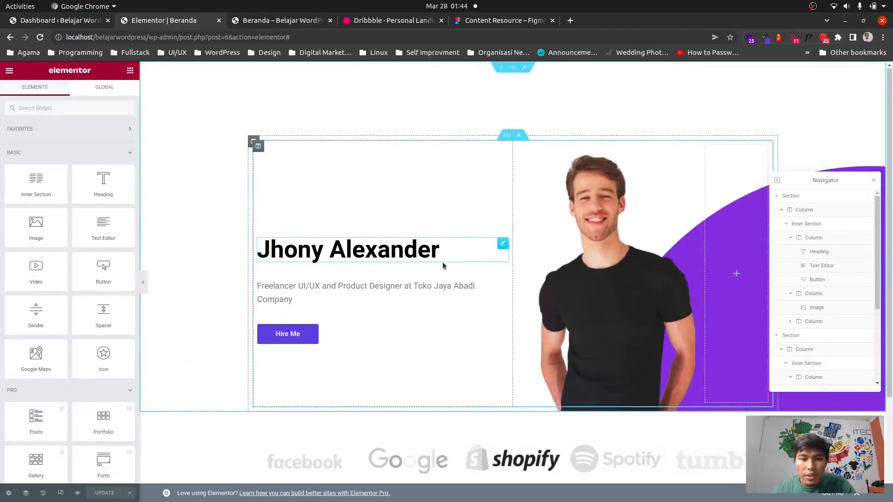
{"action": "scroll", "coordinate": [441, 263], "scroll_direction": "down", "scroll_amount": 3}
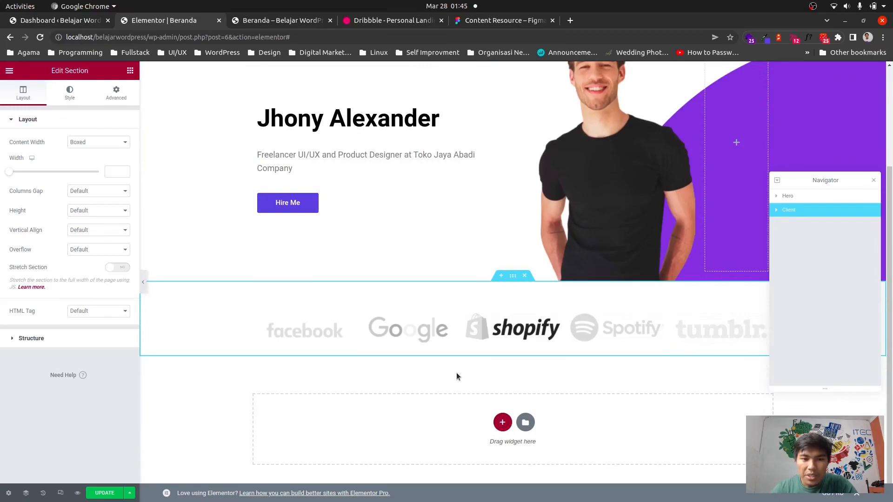
{"action": "left_click", "coordinate": [503, 422]}
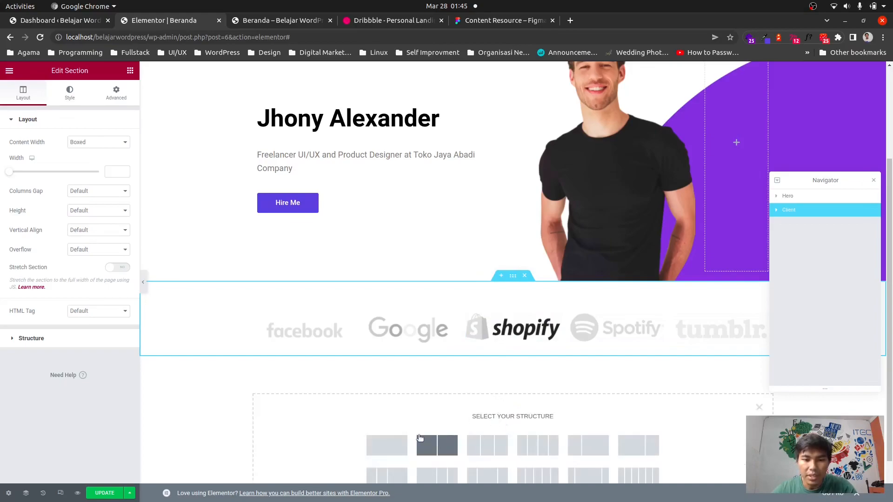
{"action": "left_click", "coordinate": [395, 443]}
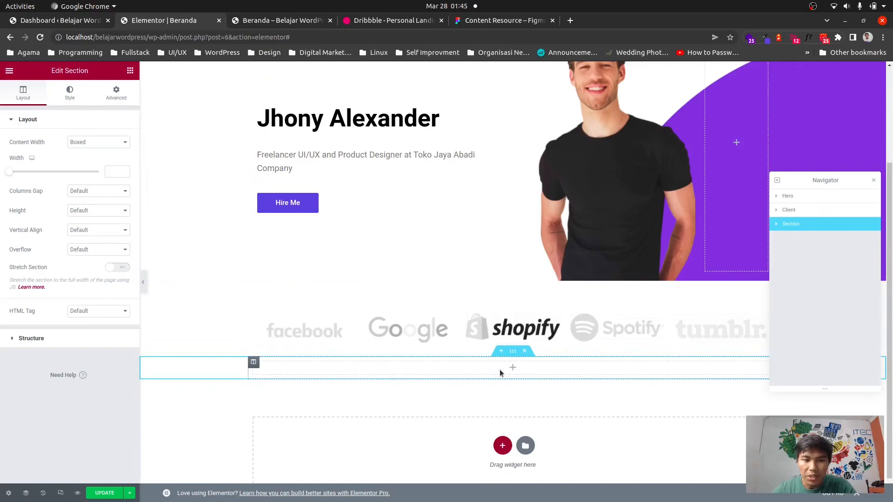
{"action": "left_click", "coordinate": [514, 369]}
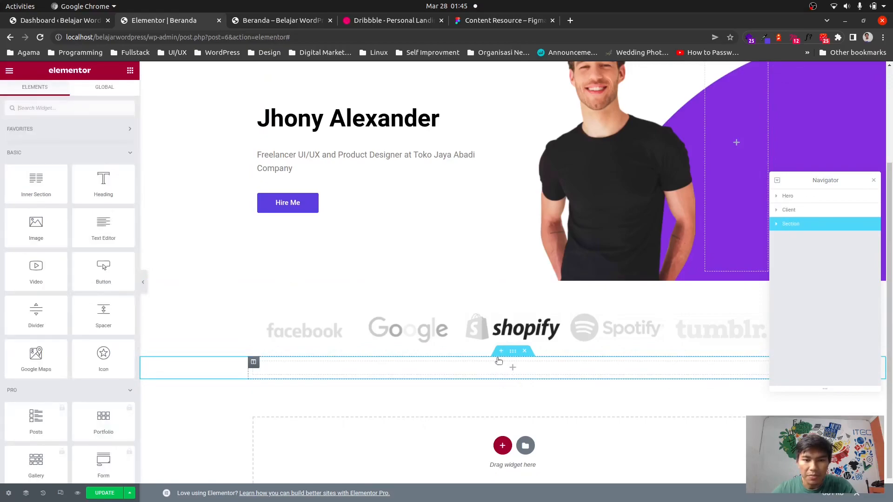
{"action": "left_click_drag", "start_coordinate": [38, 191], "coordinate": [508, 372]}
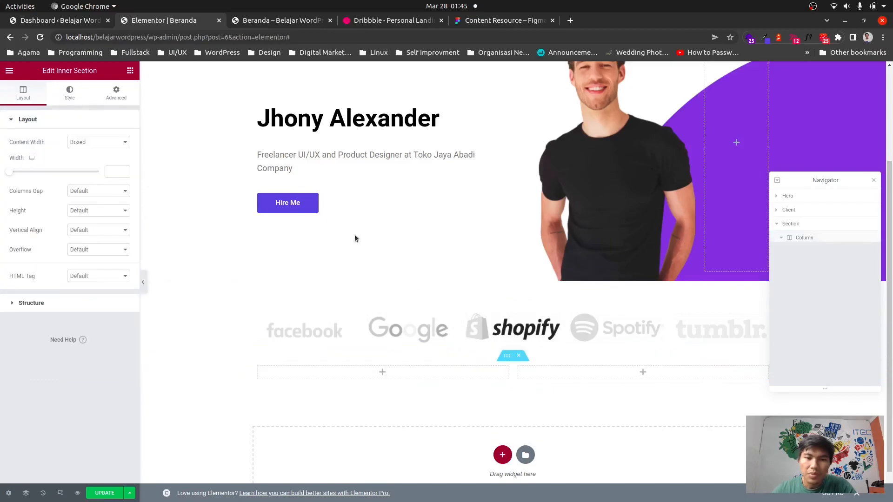
Check the Dribbble design, then duplicate the new two-column inner section.
{"action": "left_click", "coordinate": [372, 21]}
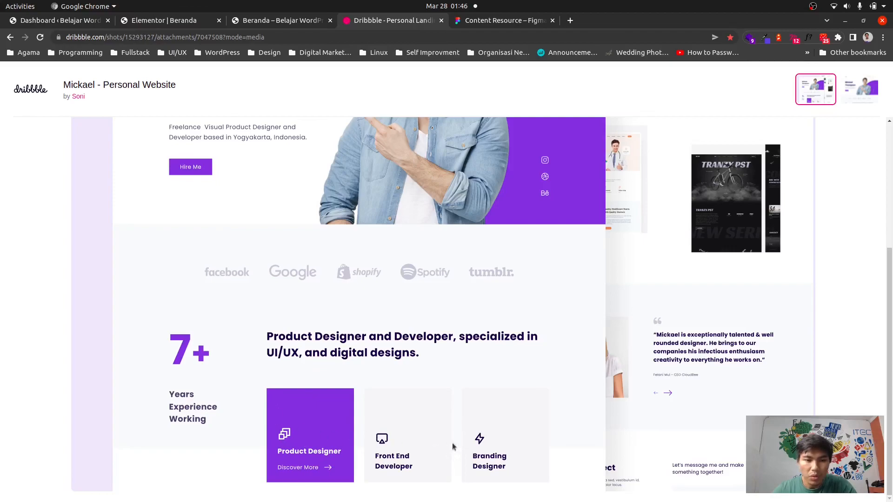
{"action": "left_click", "coordinate": [163, 20]}
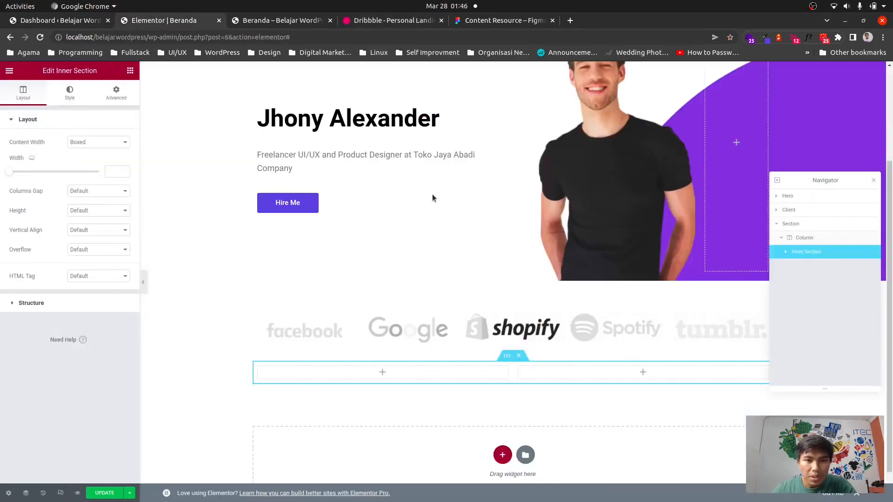
{"action": "right_click", "coordinate": [506, 356]}
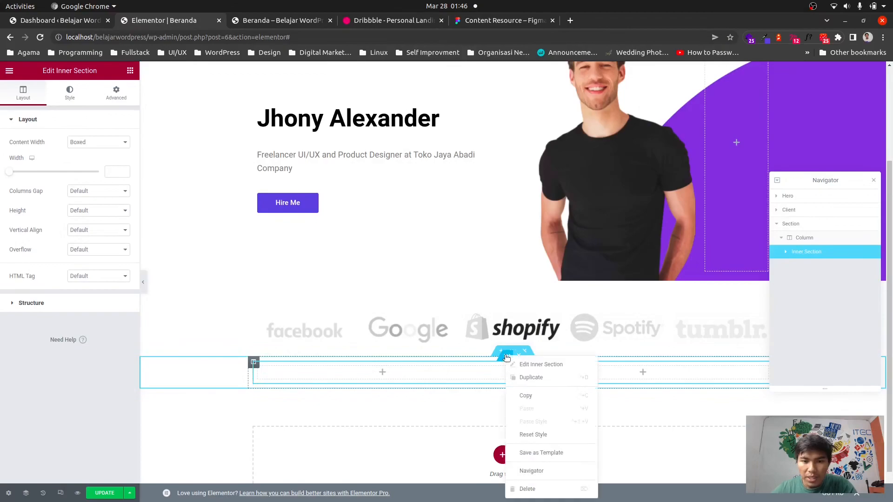
{"action": "left_click", "coordinate": [531, 378]}
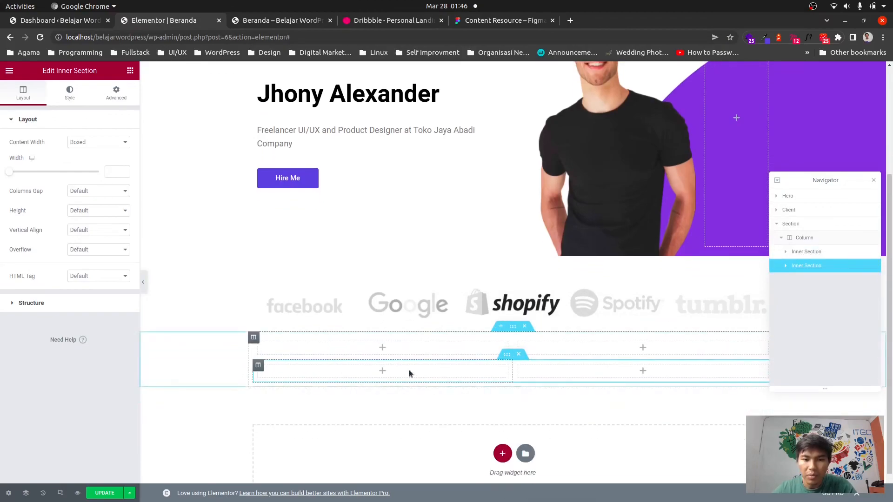
Duplicate a column of the lower inner section twice so it has four columns.
{"action": "right_click", "coordinate": [398, 371]}
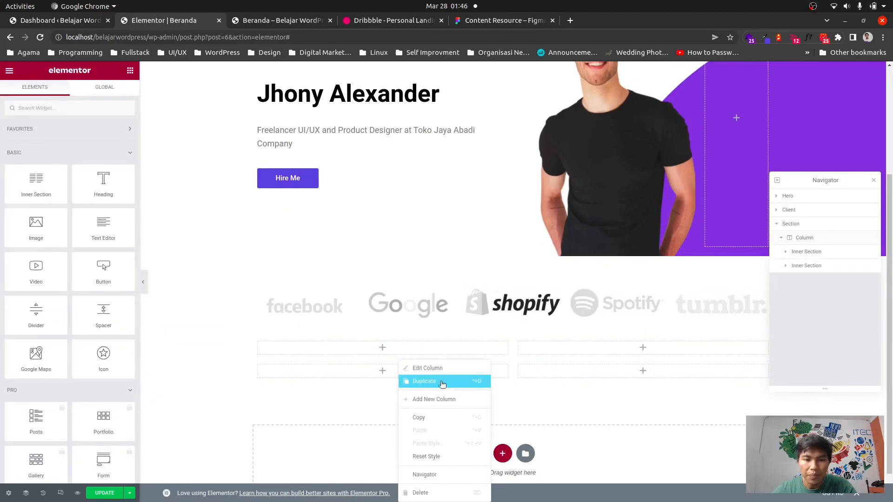
{"action": "left_click", "coordinate": [425, 381]}
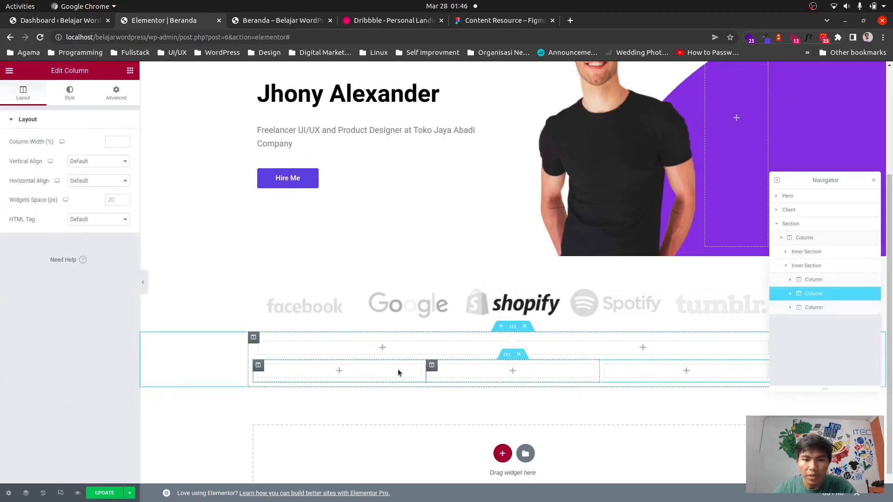
{"action": "right_click", "coordinate": [399, 371]}
{"action": "left_click", "coordinate": [429, 382]}
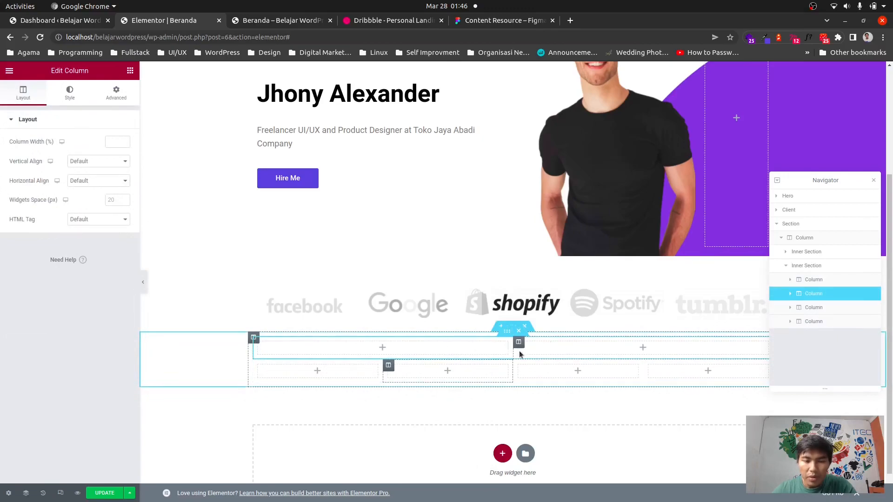
Compare with the Dribbble design, then add a Heading widget to the right column of the upper inner section.
{"action": "left_click", "coordinate": [381, 21]}
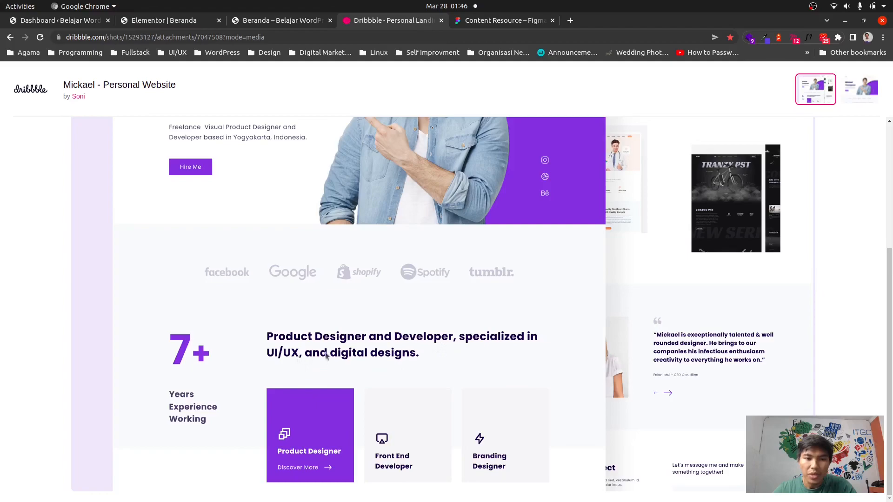
{"action": "left_click", "coordinate": [157, 21]}
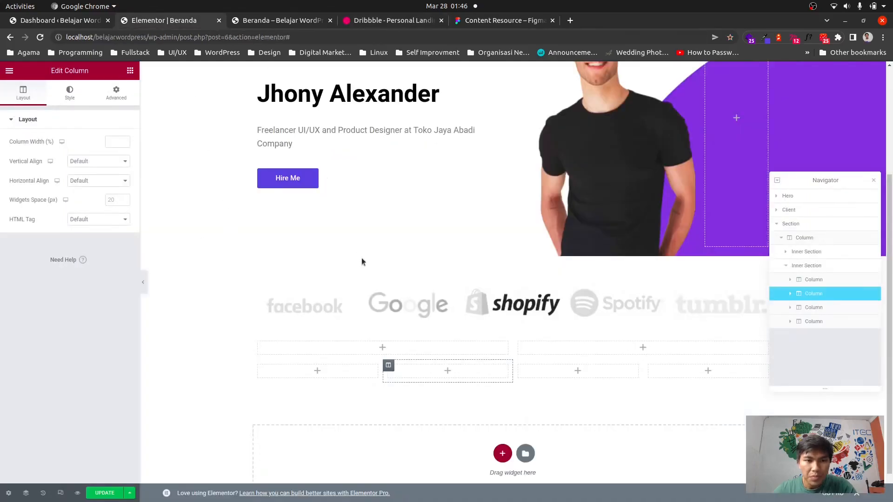
{"action": "left_click", "coordinate": [644, 350]}
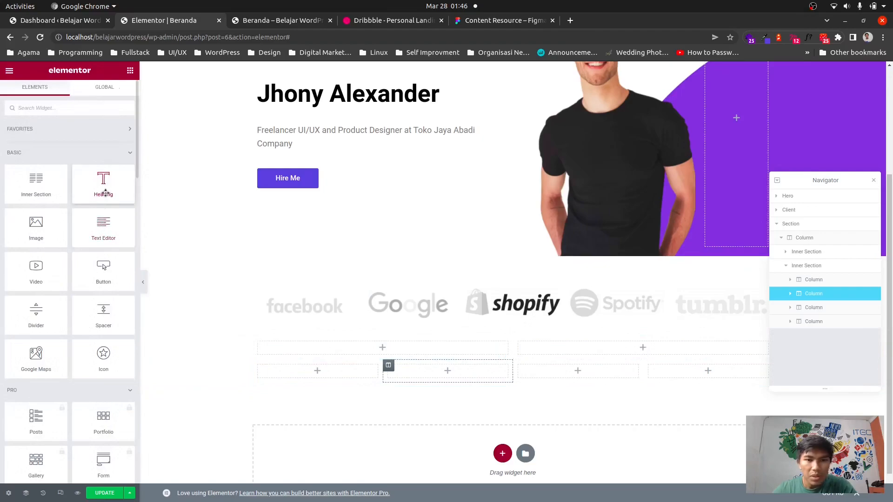
{"action": "left_click_drag", "start_coordinate": [99, 186], "coordinate": [594, 347]}
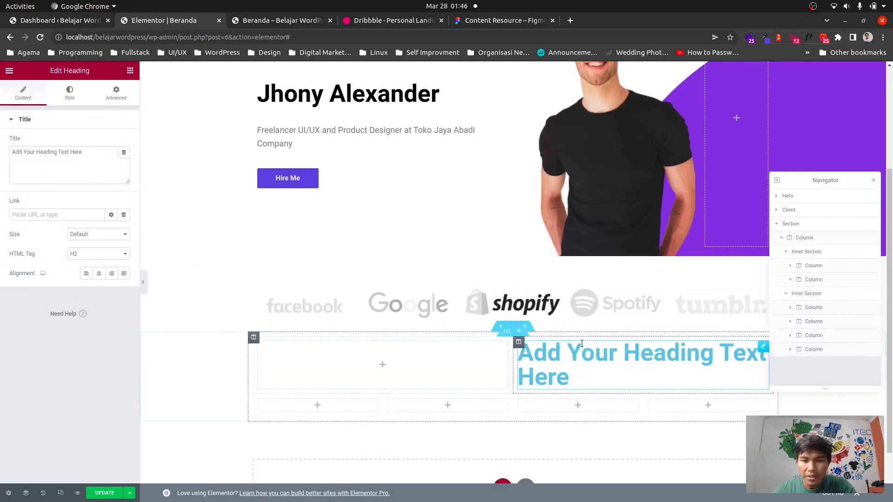
Set the heading text to "Product Designer and Developer, Specialized in UI/UX Designer and Digital Designs".
{"action": "triple_click", "coordinate": [55, 158]}
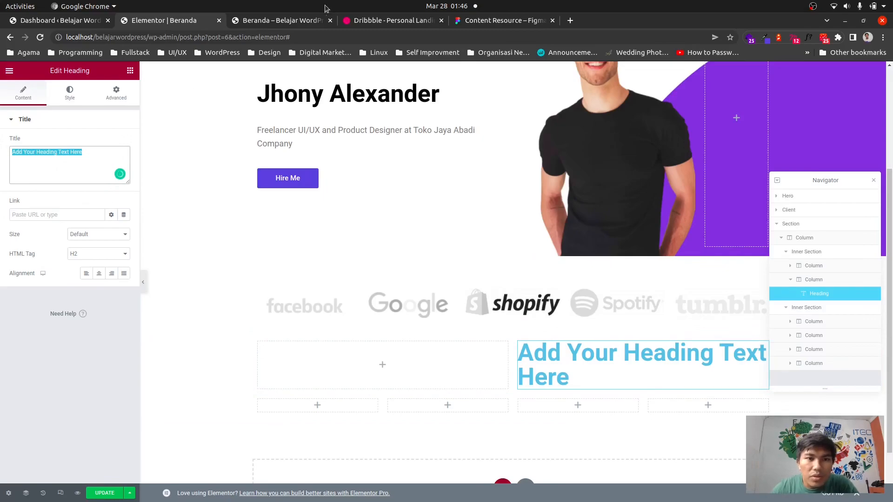
{"action": "left_click", "coordinate": [348, 21]}
{"action": "left_click", "coordinate": [167, 20]}
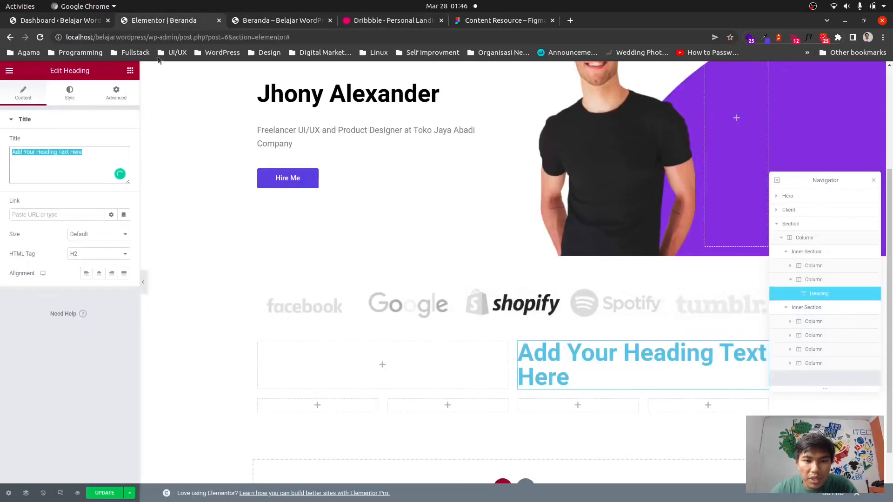
{"action": "type", "text": "Prod"}
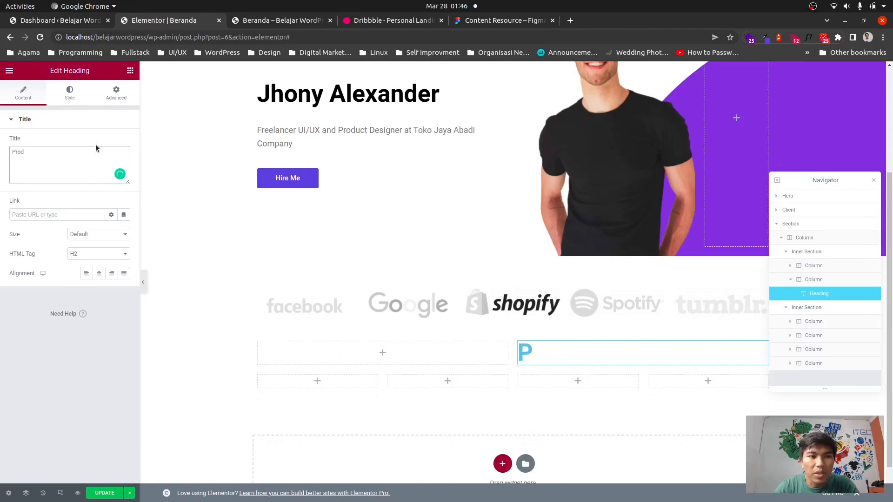
{"action": "type", "text": "uct Des"}
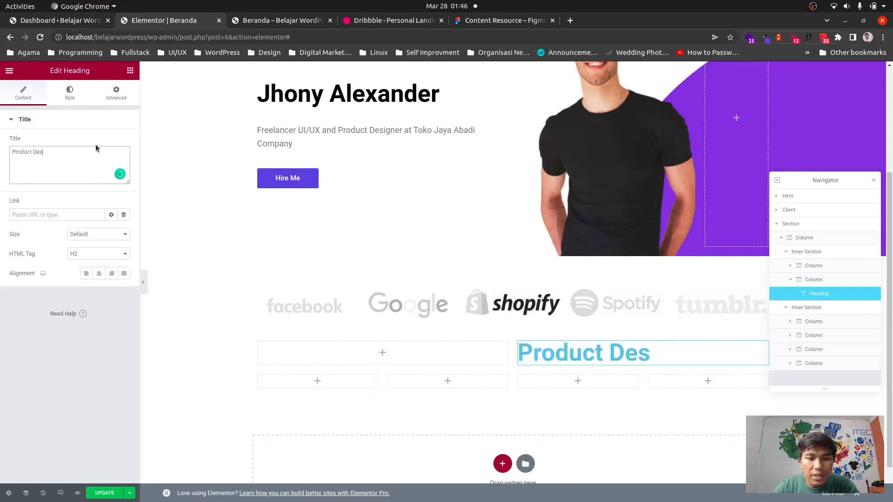
{"action": "type", "text": "igner"}
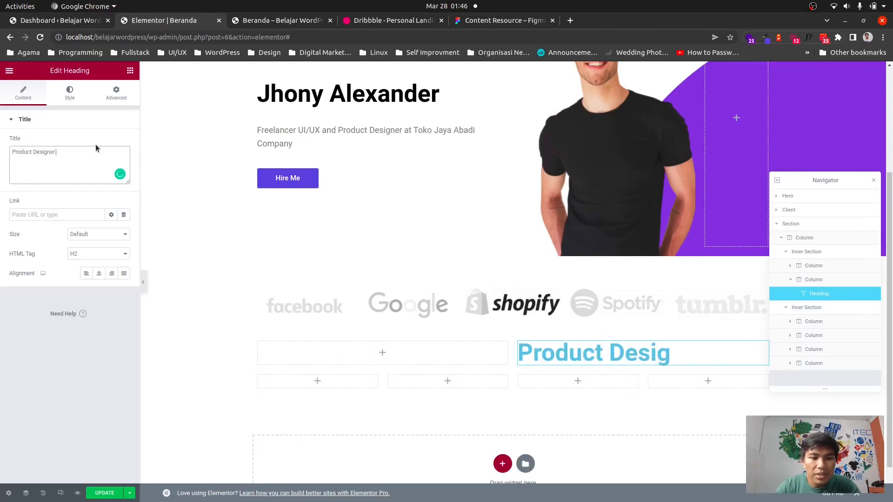
{"action": "type", "text": " and De"}
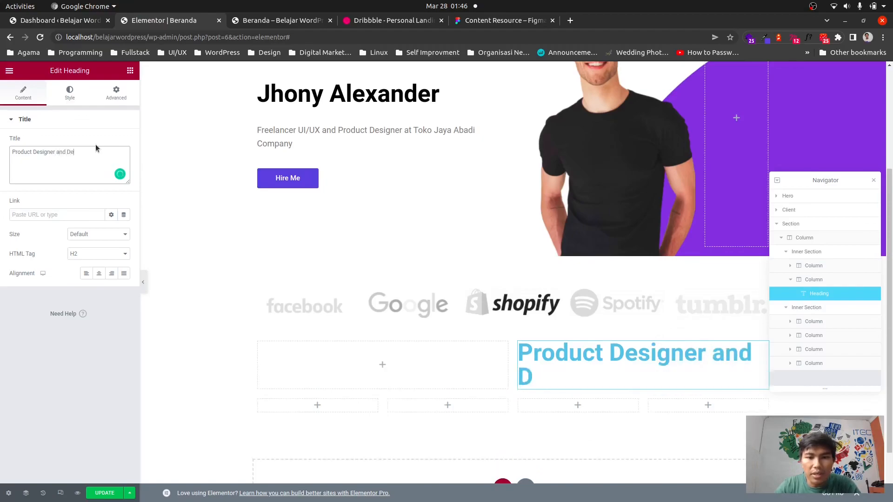
{"action": "type", "text": "veloper, s"}
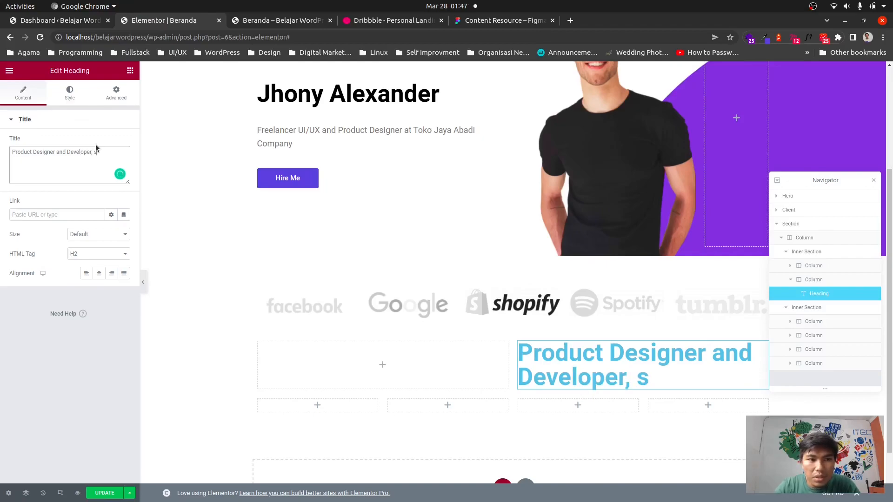
{"action": "type", "text": "Specializ"}
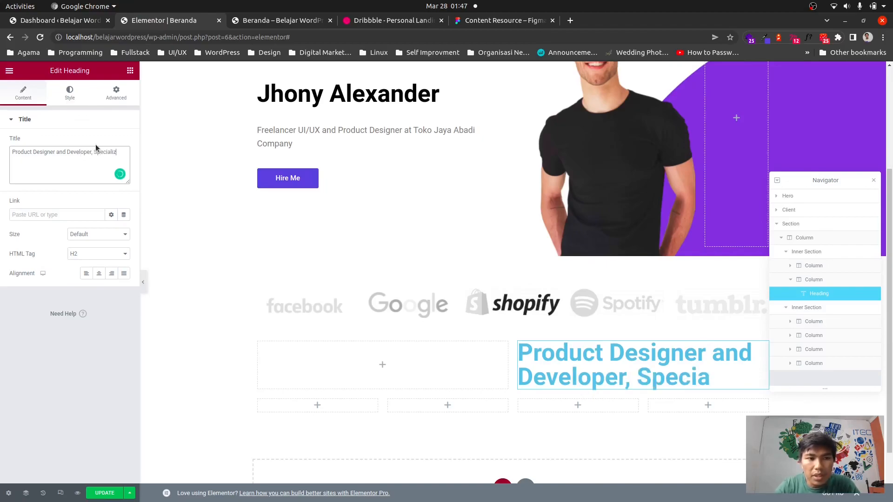
{"action": "type", "text": "et"}
{"action": "key", "text": "BackSpace"}
{"action": "type", "text": "d"}
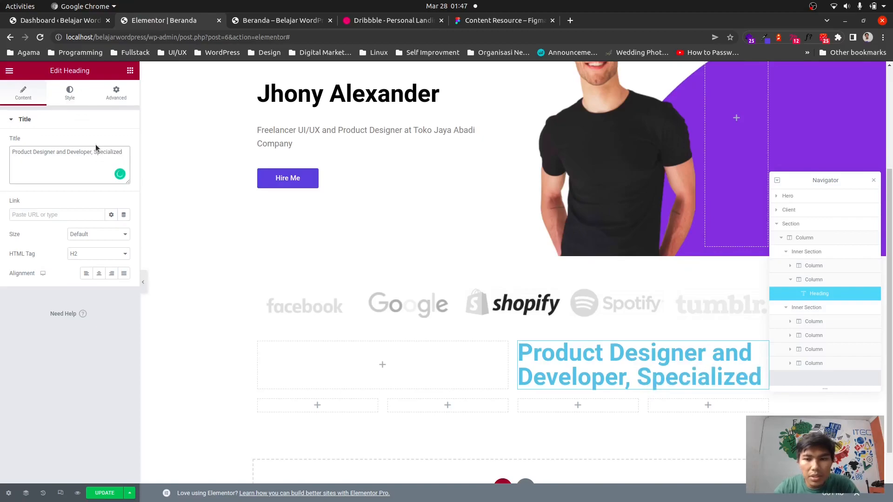
{"action": "type", "text": " in U"}
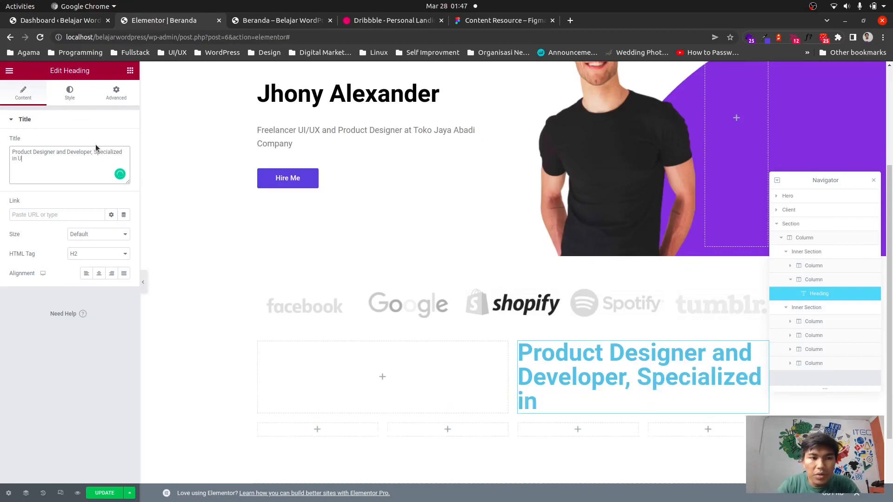
{"action": "type", "text": "I/UX "}
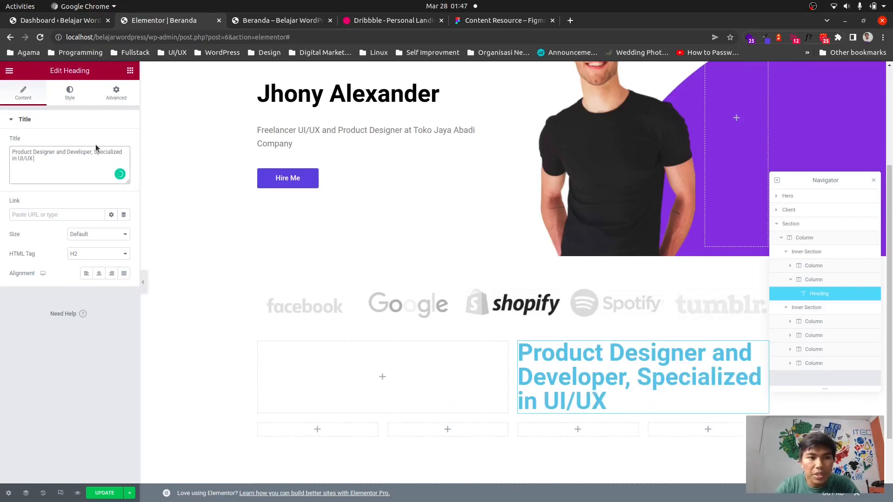
{"action": "type", "text": "Designer"}
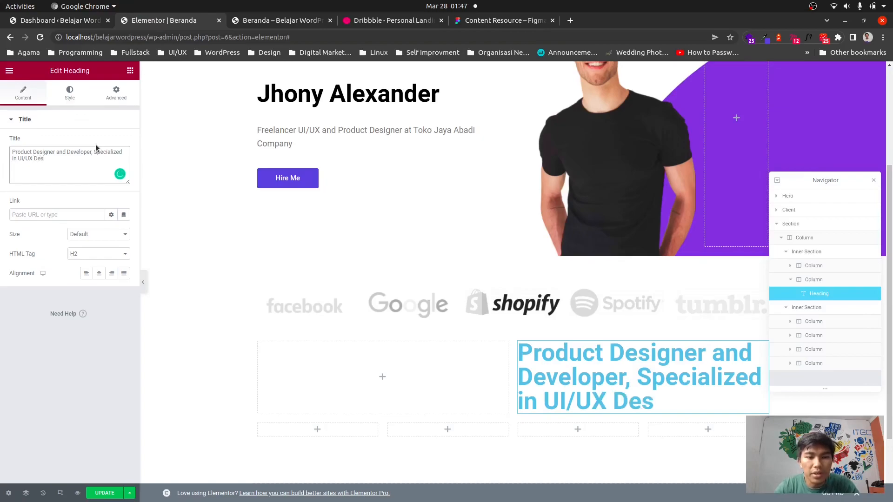
{"action": "type", "text": " and"}
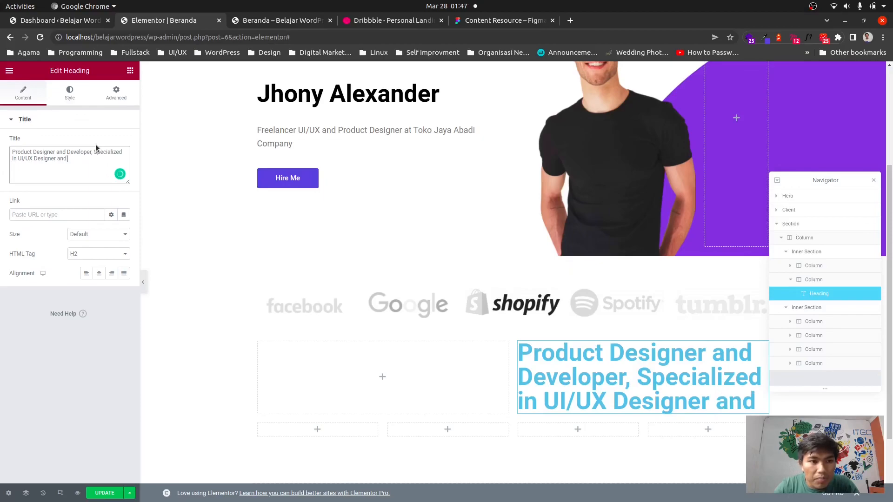
{"action": "type", "text": " Digita"}
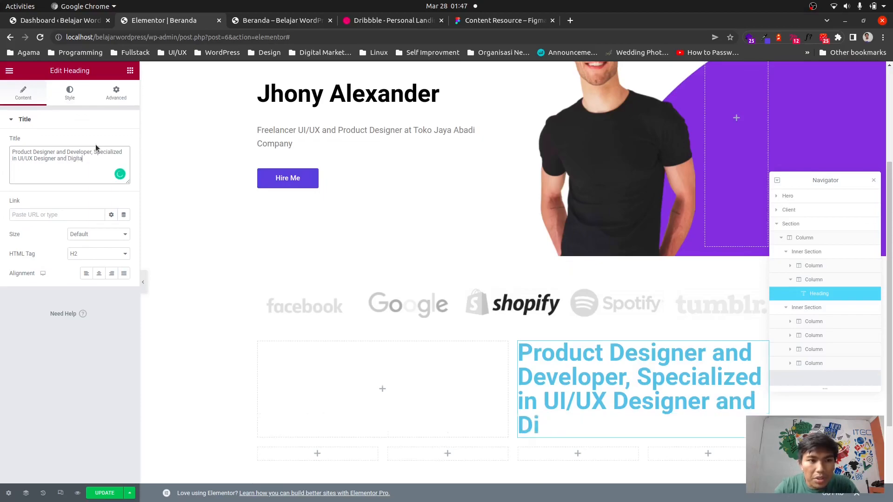
{"action": "type", "text": "l Desi"}
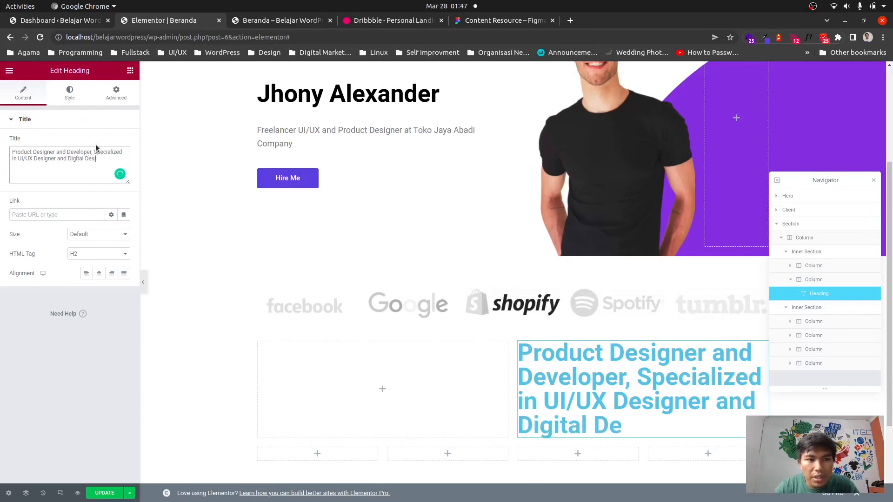
{"action": "type", "text": "gns"}
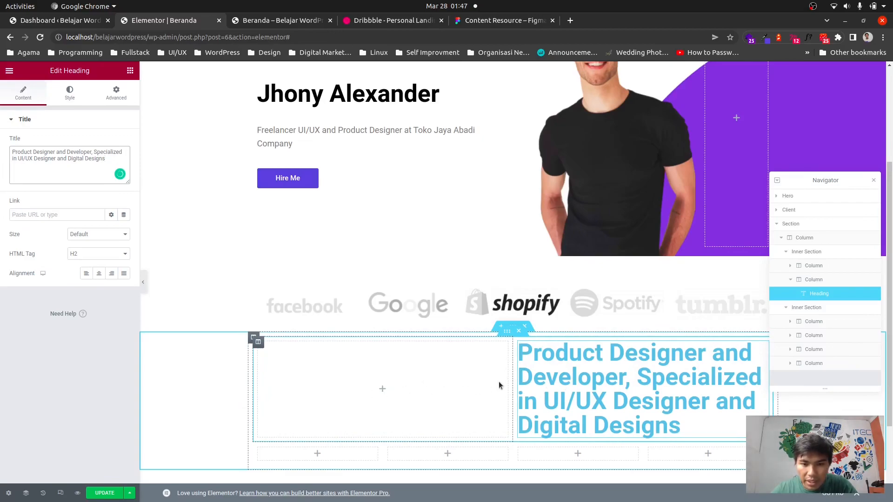
Narrow the left column of the upper inner section so the heading column becomes wider.
{"action": "left_click_drag", "start_coordinate": [512, 377], "coordinate": [388, 397]}
{"action": "scroll", "coordinate": [457, 368], "scroll_direction": "down", "scroll_amount": 4}
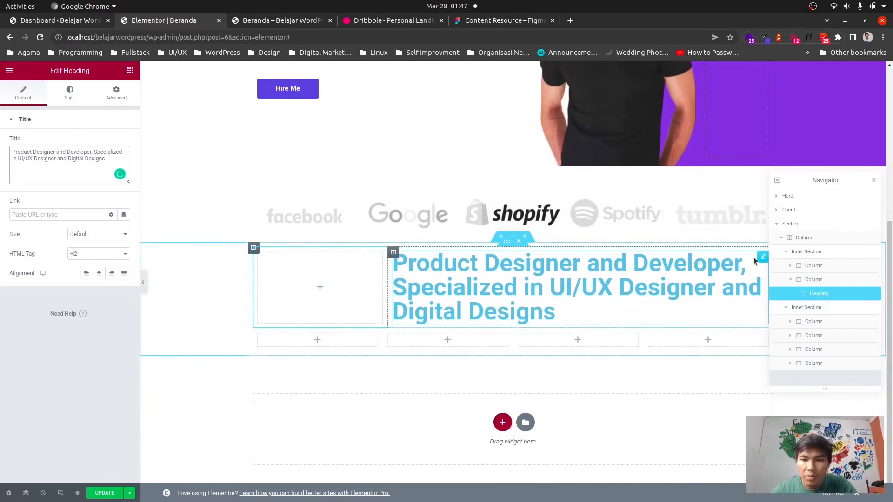
Set the heading's typography to size 26 and weight 600.
{"action": "left_click", "coordinate": [65, 100]}
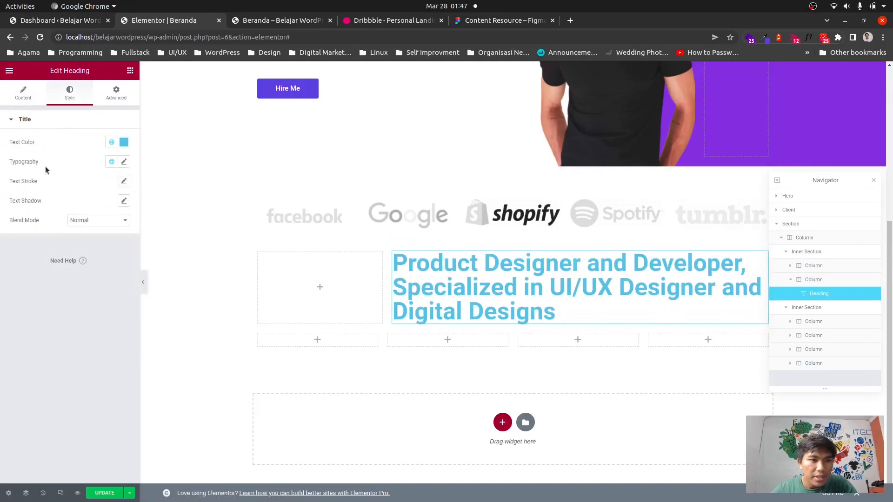
{"action": "left_click", "coordinate": [124, 162]}
{"action": "left_click", "coordinate": [104, 235]}
{"action": "type", "text": "24"}
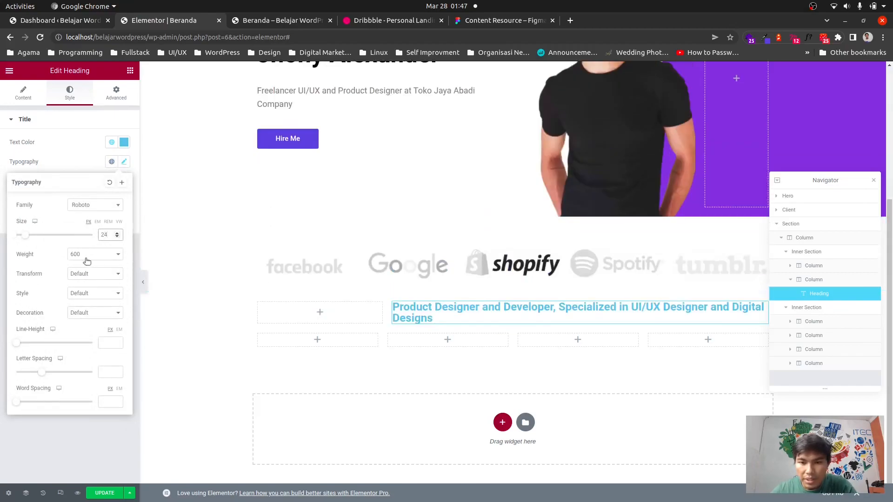
{"action": "key", "text": "Up"}
{"action": "key", "text": "Up"}
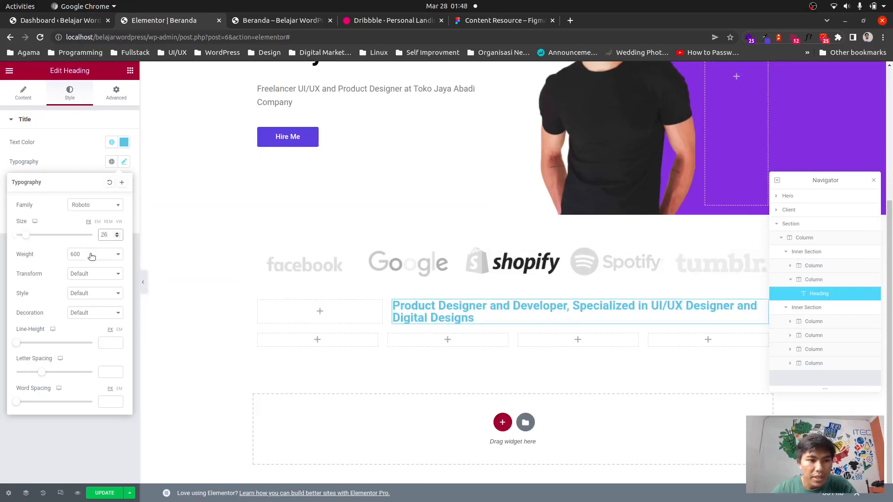
{"action": "left_click", "coordinate": [94, 254]}
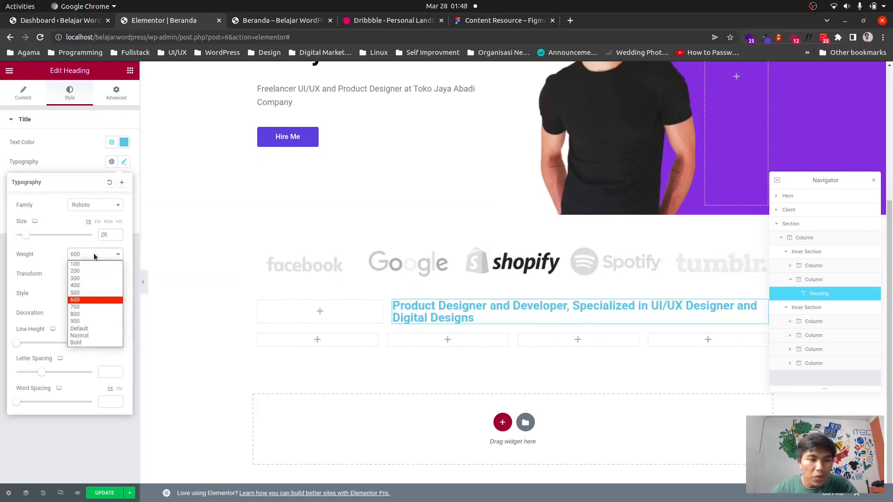
{"action": "left_click", "coordinate": [84, 294]}
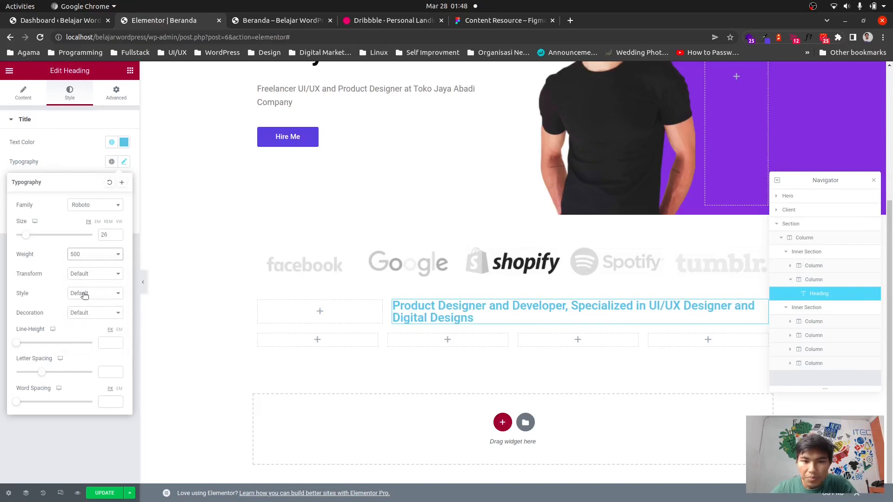
{"action": "left_click", "coordinate": [86, 295]}
{"action": "left_click", "coordinate": [100, 283]}
{"action": "left_click", "coordinate": [102, 254]}
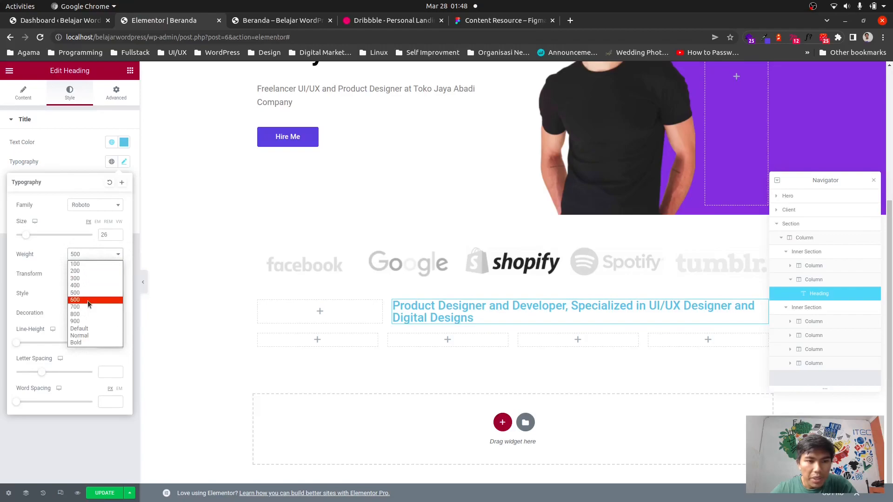
{"action": "left_click", "coordinate": [88, 295]}
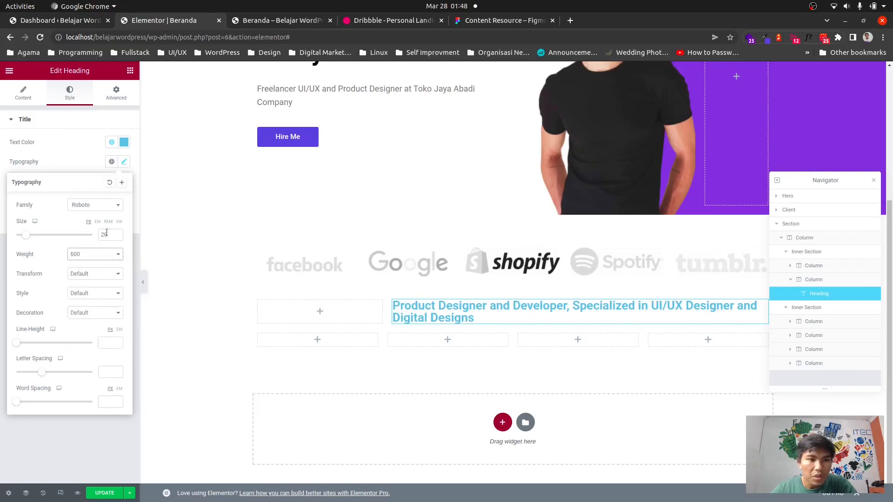
{"action": "left_click", "coordinate": [75, 166]}
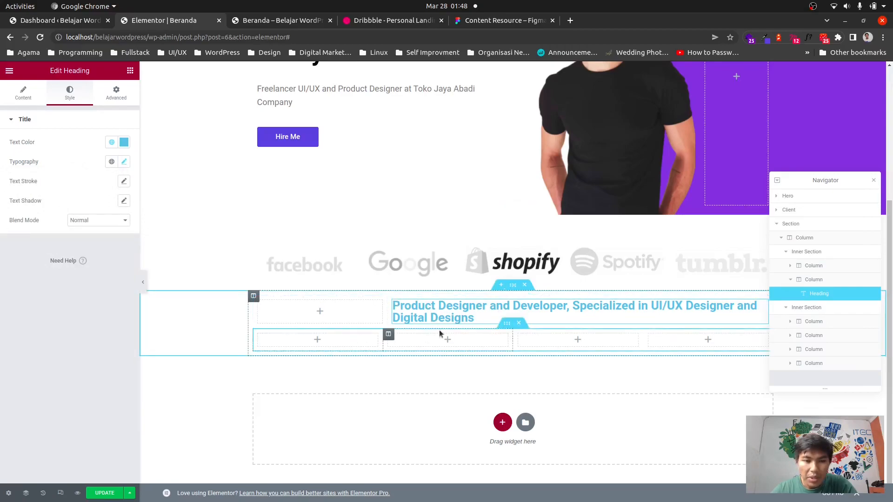
Add a Heading widget to the first column of the lower inner section with the text 8+.
{"action": "left_click", "coordinate": [318, 342]}
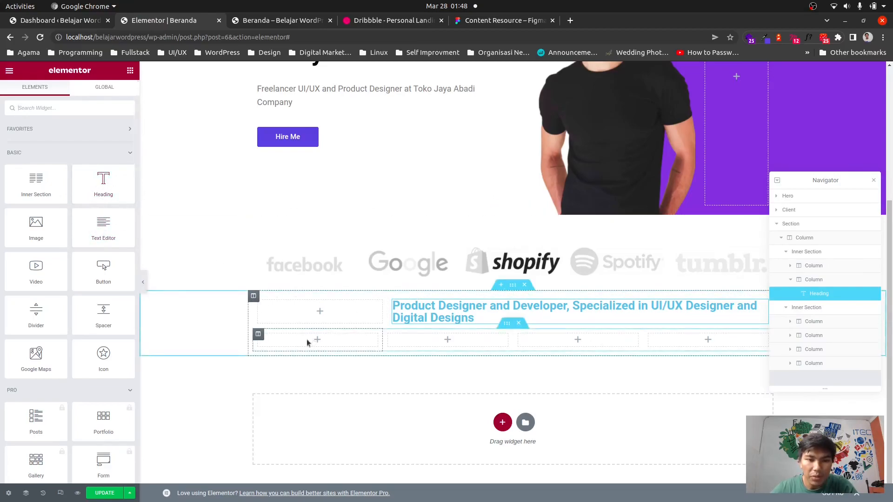
{"action": "left_click_drag", "start_coordinate": [103, 183], "coordinate": [328, 338]}
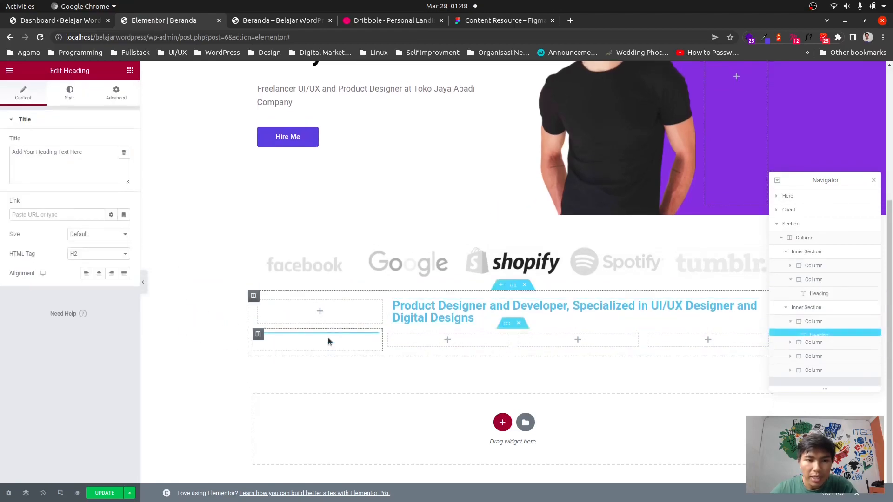
{"action": "triple_click", "coordinate": [48, 153]}
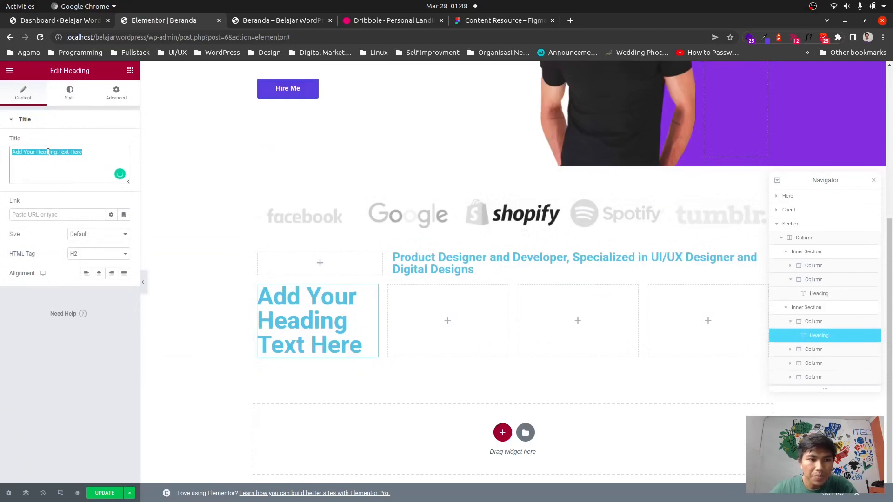
{"action": "type", "text": "8+"}
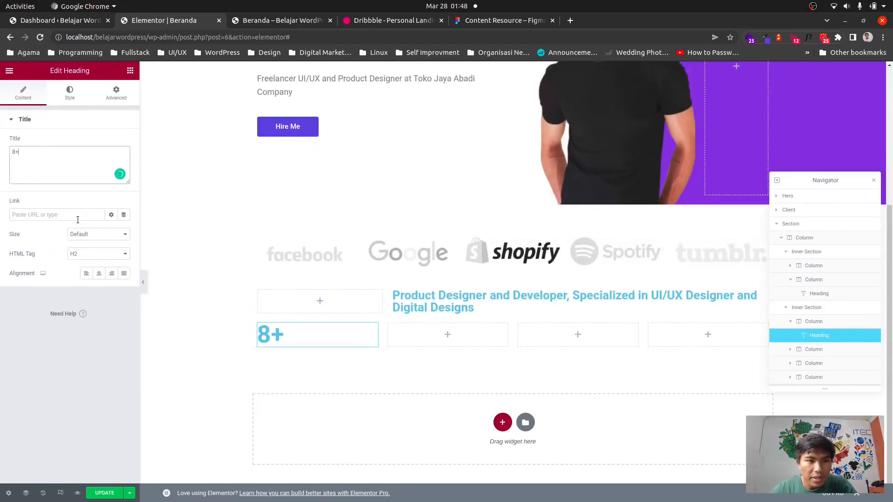
Set the 8+ heading's font size to 90.
{"action": "left_click", "coordinate": [70, 93]}
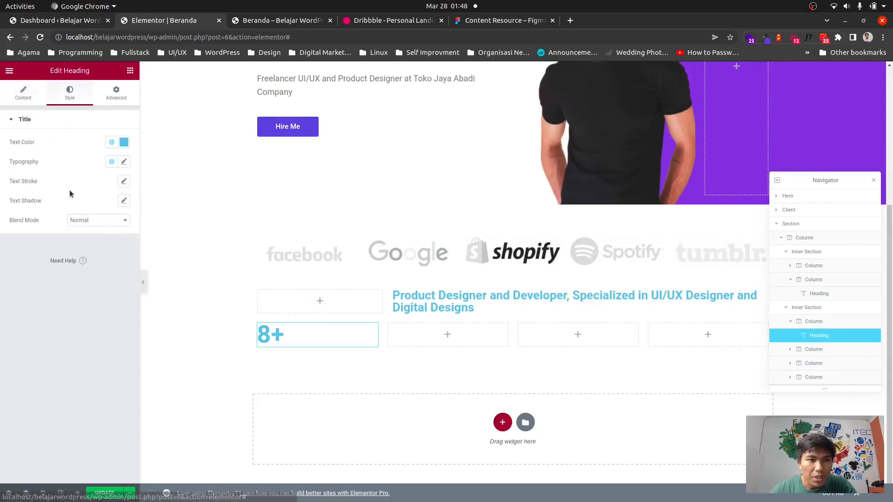
{"action": "left_click", "coordinate": [124, 162]}
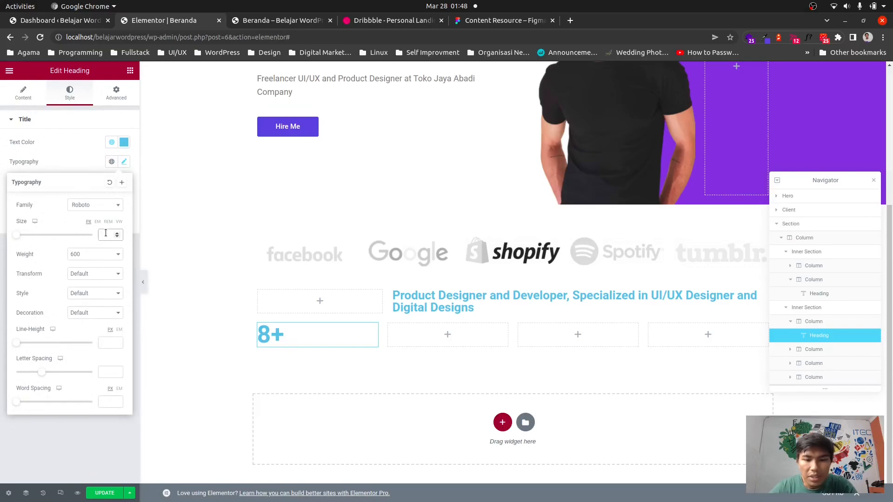
{"action": "type", "text": "90"}
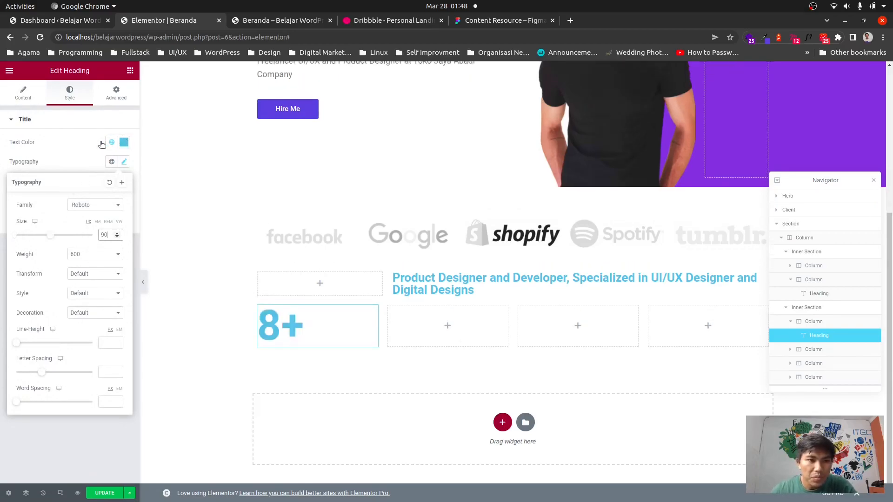
{"action": "left_click", "coordinate": [68, 141]}
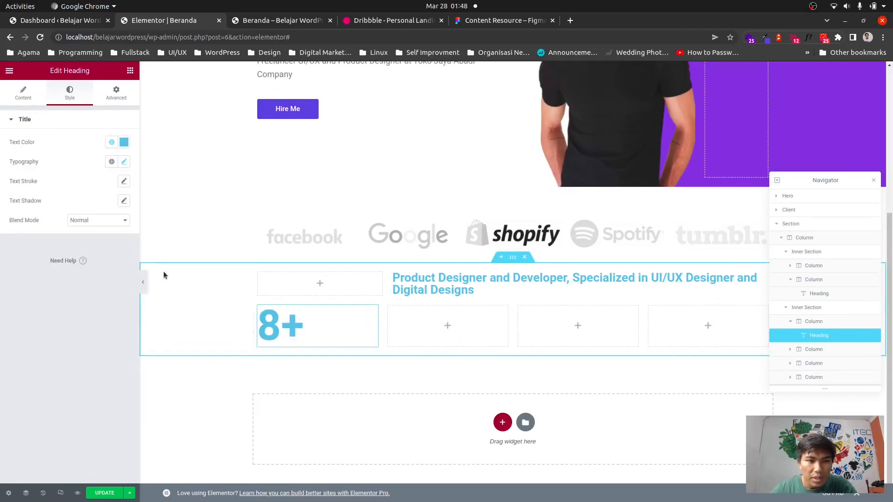
Add a Text Editor widget below the 8+ heading with the text "Years Experience Working".
{"action": "left_click", "coordinate": [131, 71]}
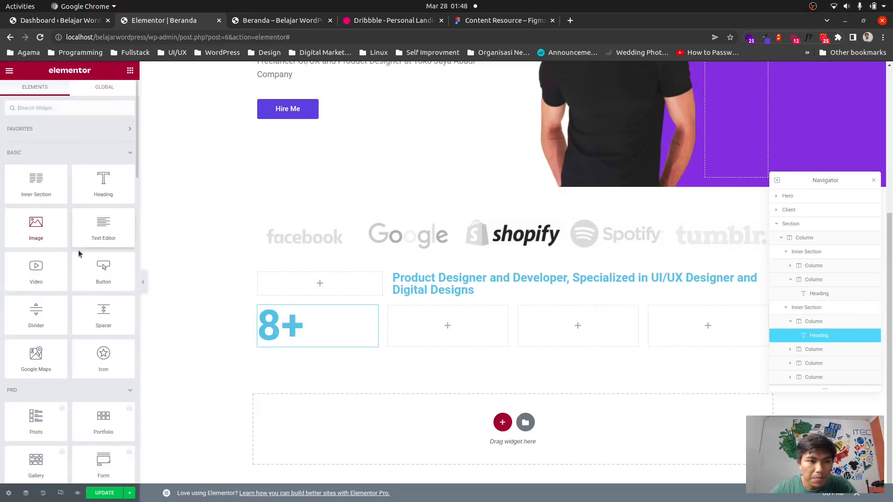
{"action": "left_click_drag", "start_coordinate": [103, 228], "coordinate": [295, 339]}
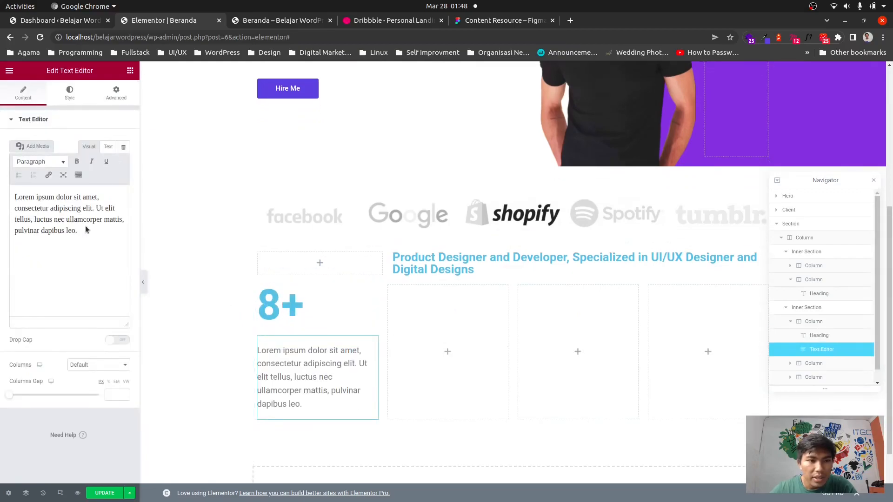
{"action": "left_click", "coordinate": [86, 228]}
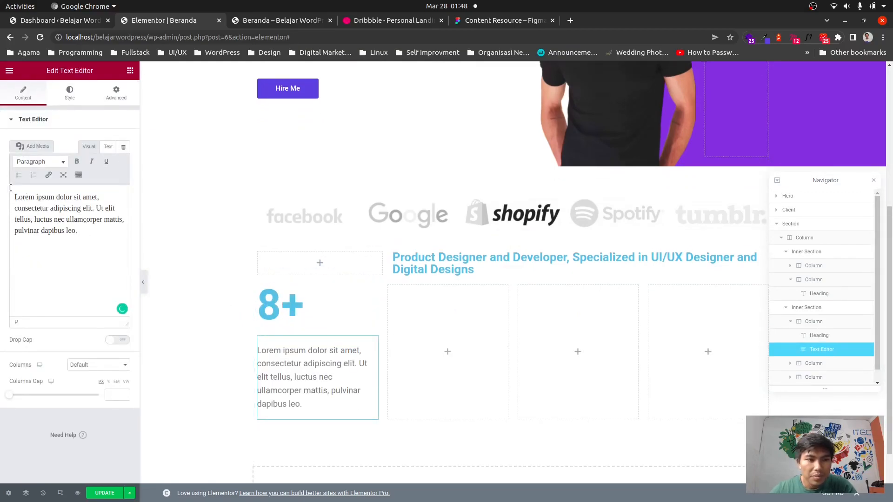
{"action": "key", "text": "ctrl+a"}
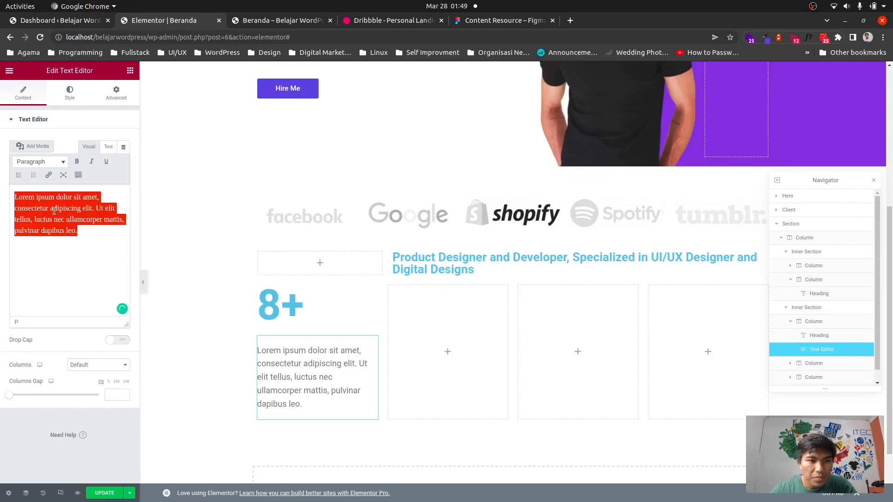
{"action": "type", "text": "Year"}
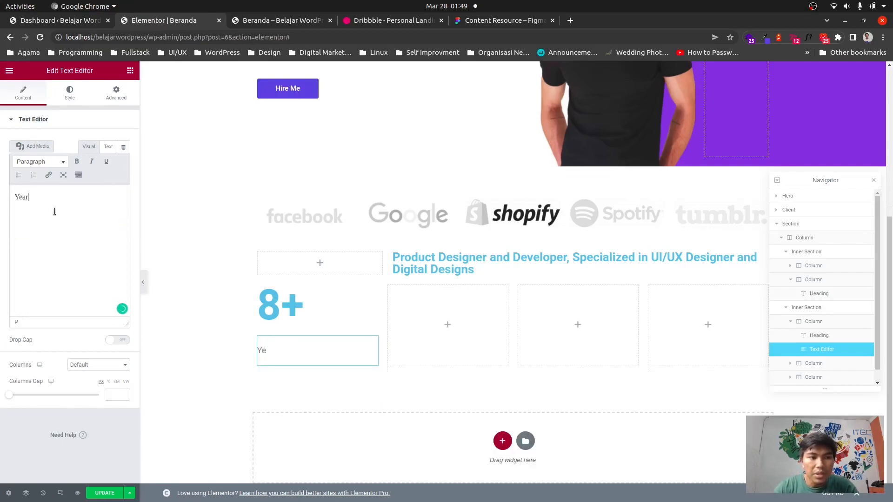
{"action": "type", "text": "s Experie"}
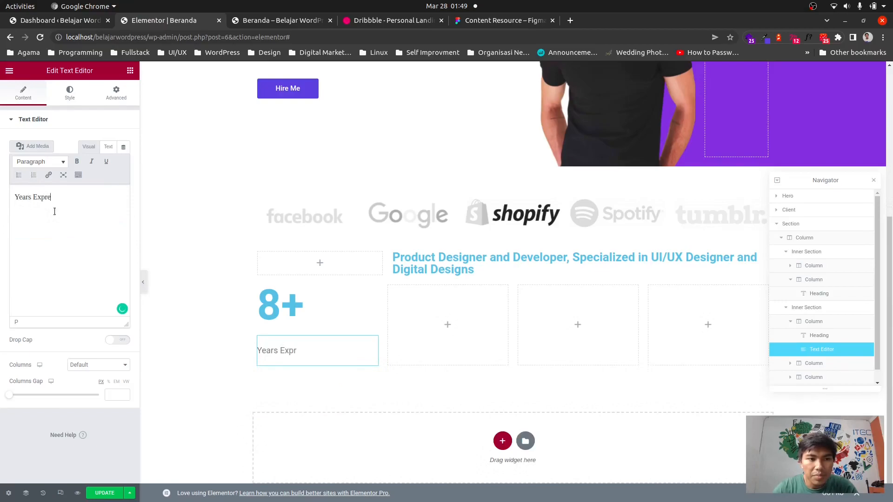
{"action": "type", "text": "nce"}
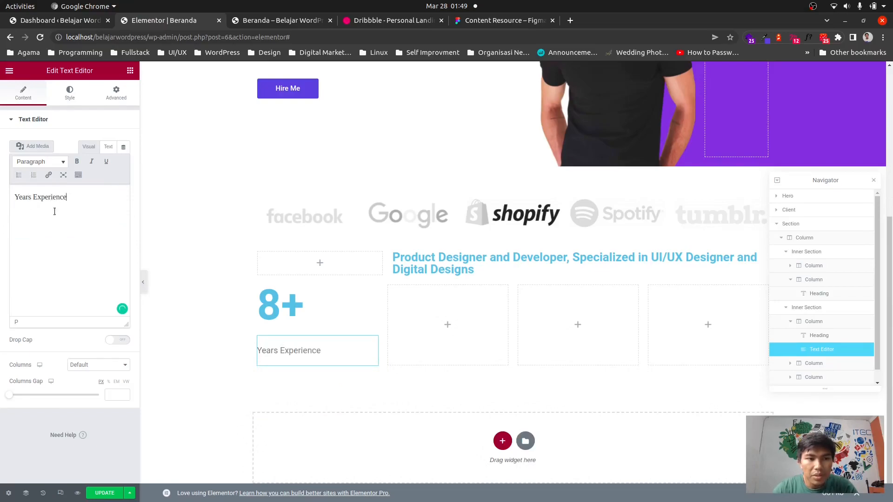
{"action": "type", "text": " Working"}
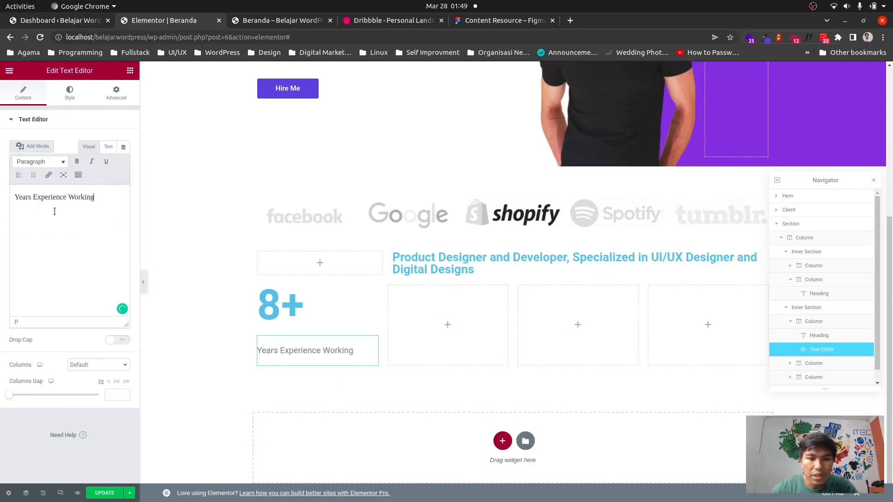
Set the Years Experience Working text's typography to size 24 and weight 500.
{"action": "left_click", "coordinate": [76, 101]}
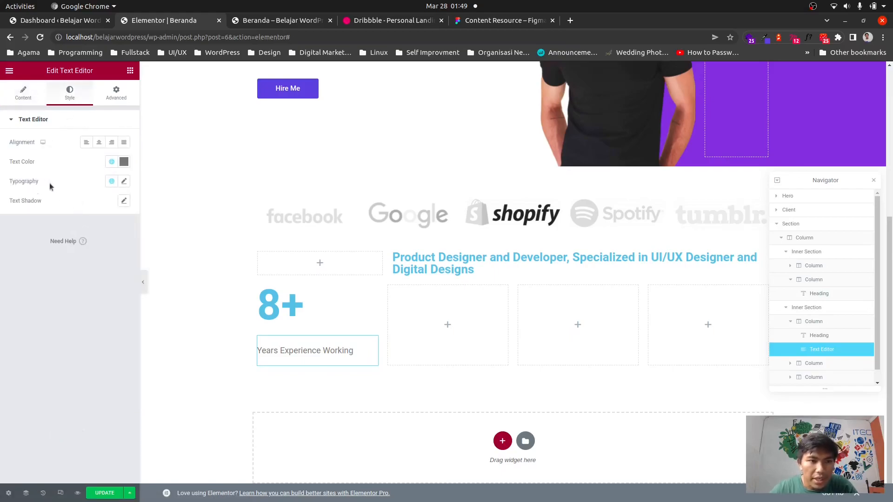
{"action": "left_click", "coordinate": [124, 181]}
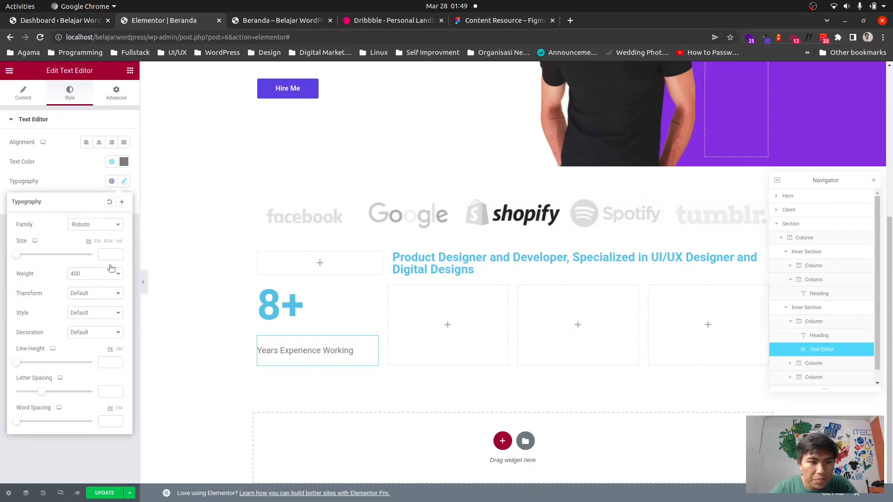
{"action": "left_click_drag", "start_coordinate": [15, 256], "coordinate": [21, 260]}
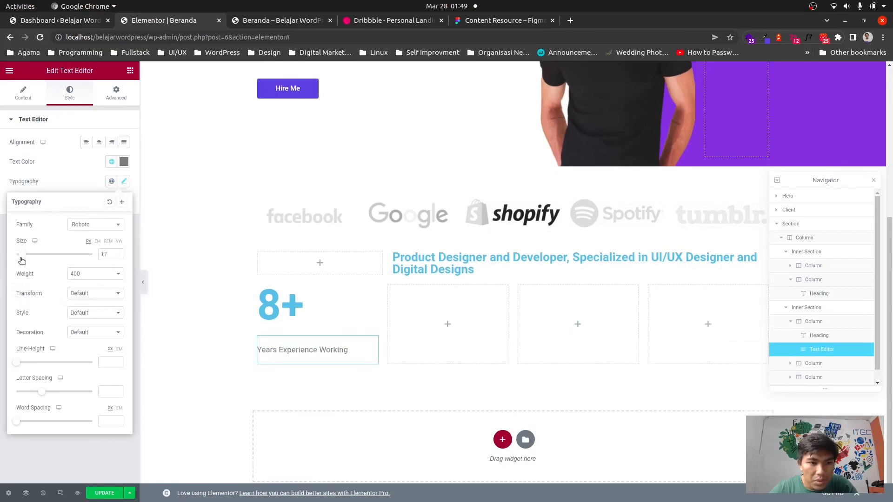
{"action": "left_click", "coordinate": [110, 254]}
{"action": "key", "text": "BackSpace"}
{"action": "key", "text": "BackSpace"}
{"action": "type", "text": "24"}
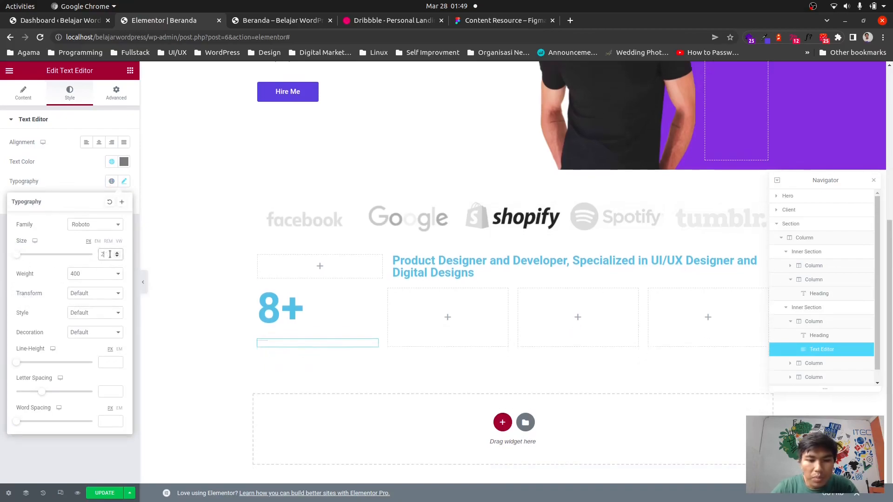
{"action": "left_click", "coordinate": [114, 277]}
{"action": "left_click", "coordinate": [80, 317]}
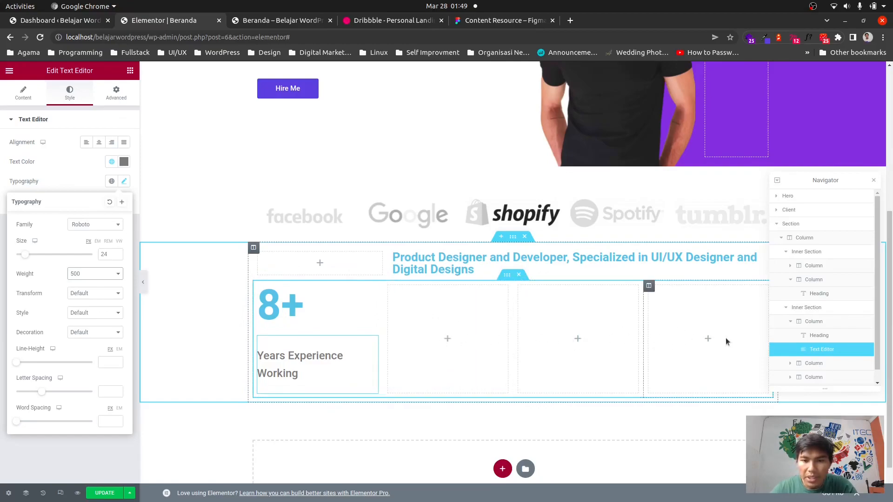
Add an Icon Box to the second column of the lower inner section, clear its description and title it Product Designer.
{"action": "left_click", "coordinate": [447, 340]}
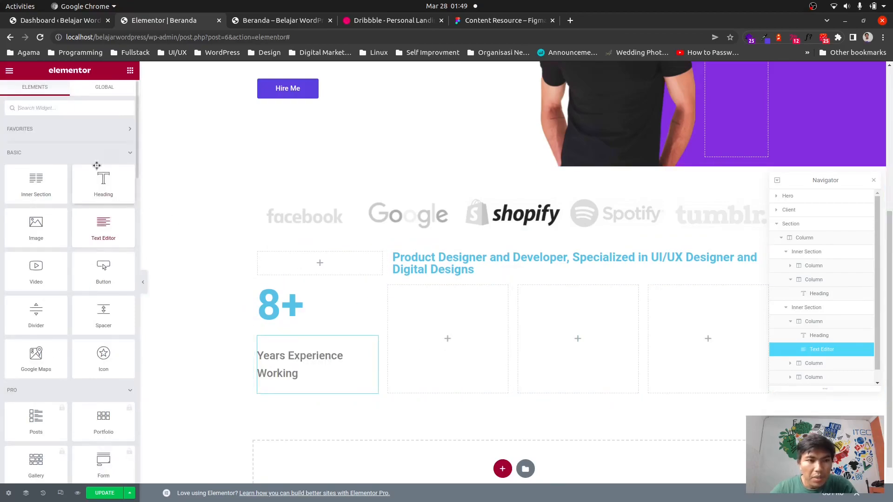
{"action": "type", "text": "icon b"}
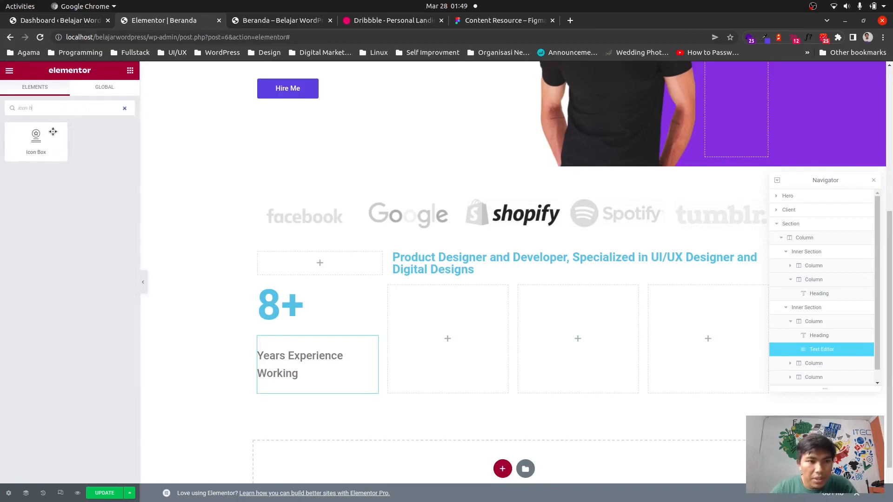
{"action": "left_click_drag", "start_coordinate": [53, 132], "coordinate": [448, 331]}
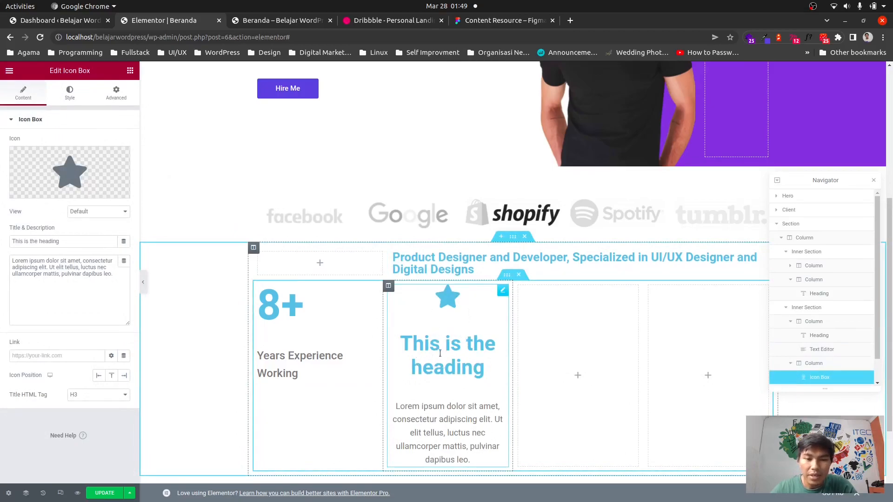
{"action": "left_click", "coordinate": [85, 271]}
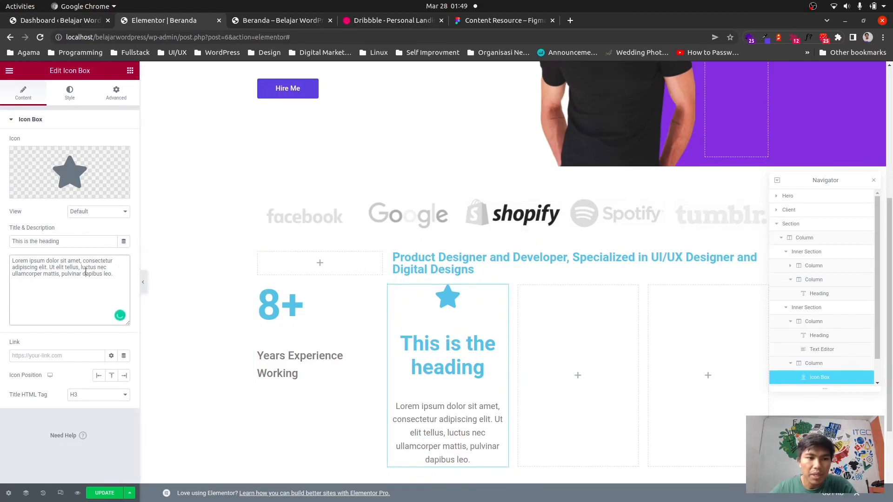
{"action": "key", "text": "ctrl+a"}
{"action": "key", "text": "BackSpace"}
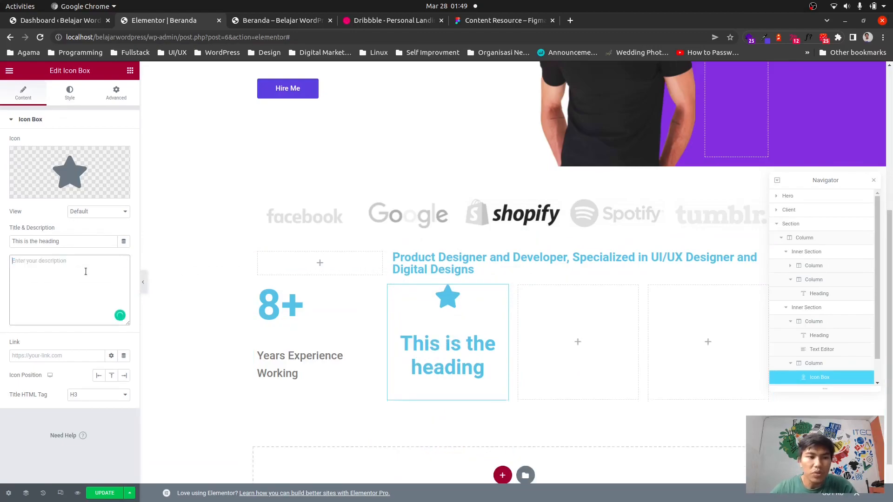
{"action": "triple_click", "coordinate": [66, 241]}
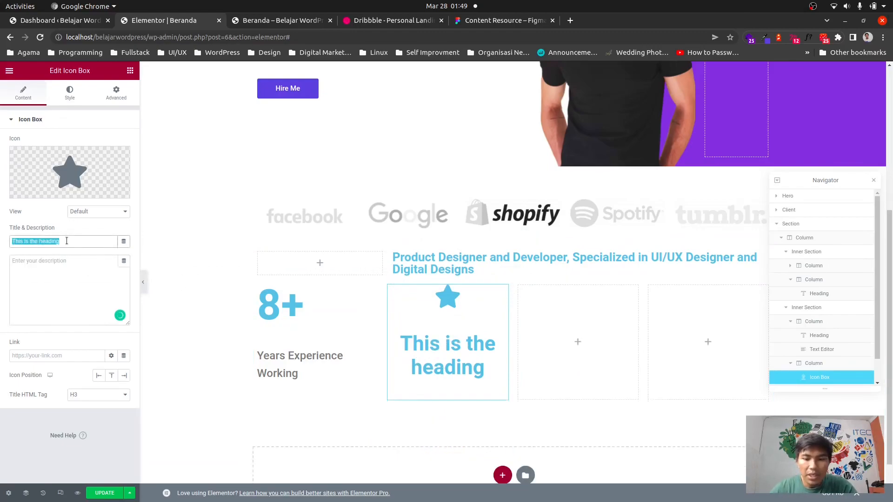
{"action": "type", "text": "Product "}
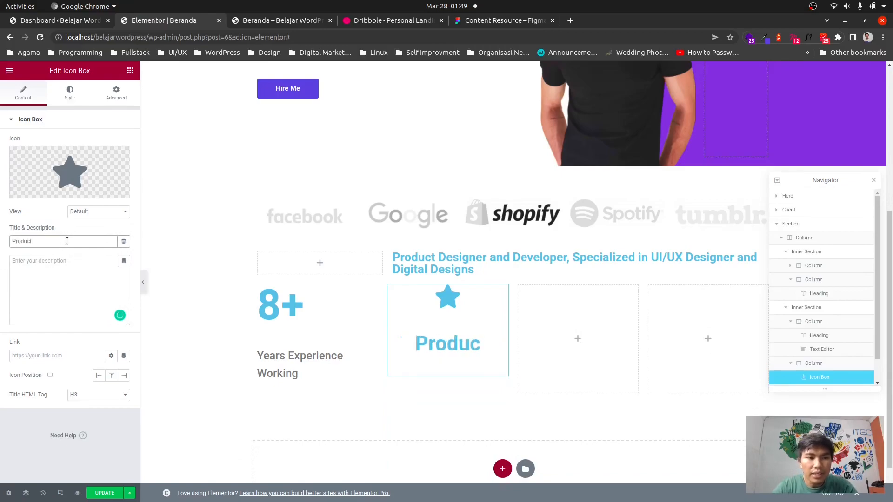
{"action": "type", "text": "Designer"}
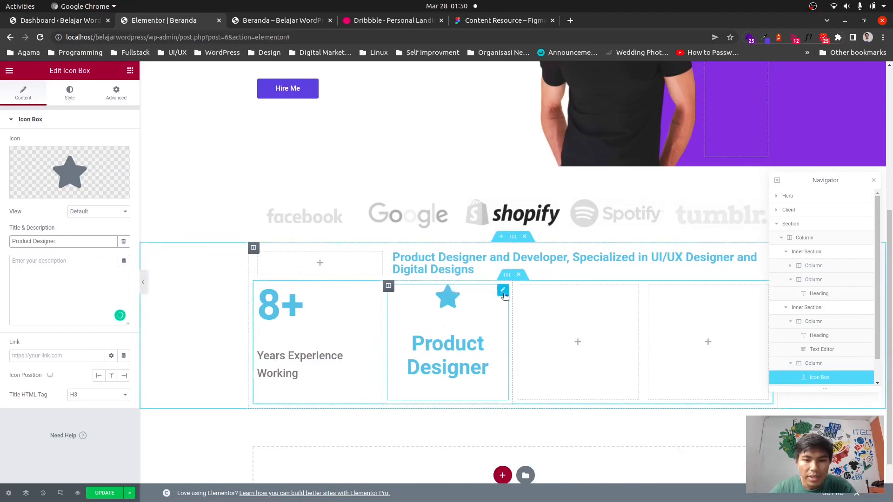
Replace the icon box's star icon with a project icon found by searching "pro" in the icon library.
{"action": "left_click", "coordinate": [59, 186]}
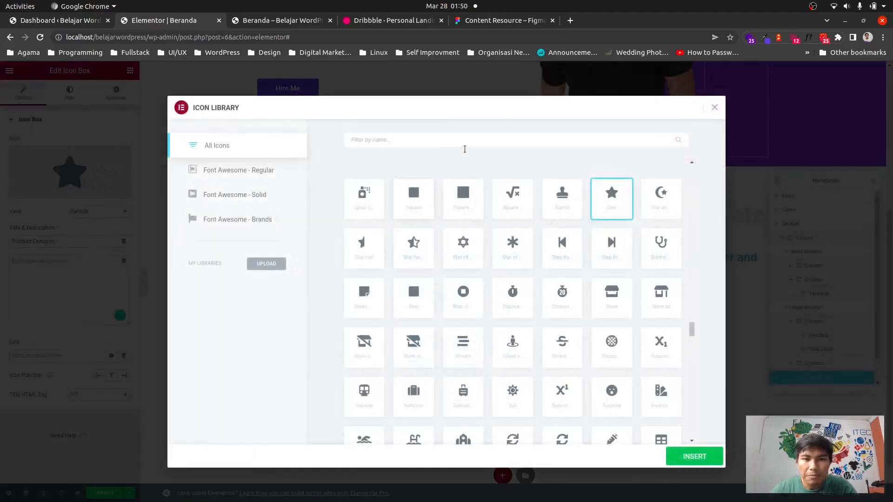
{"action": "scroll", "coordinate": [485, 242], "scroll_direction": "down", "scroll_amount": 5}
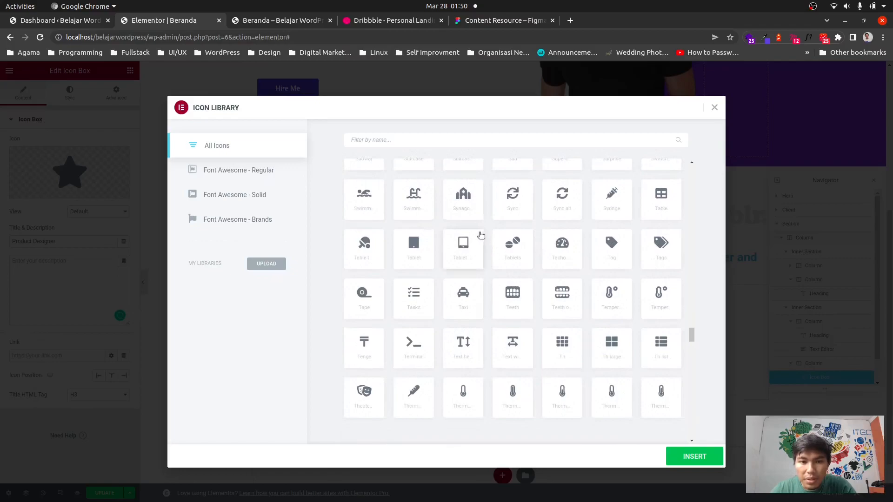
{"action": "scroll", "coordinate": [479, 236], "scroll_direction": "down", "scroll_amount": 4}
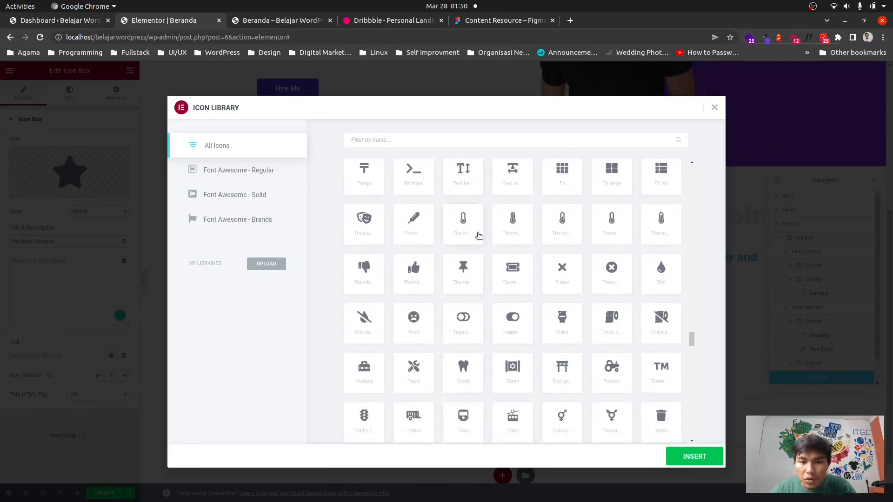
{"action": "scroll", "coordinate": [479, 235], "scroll_direction": "down", "scroll_amount": 2}
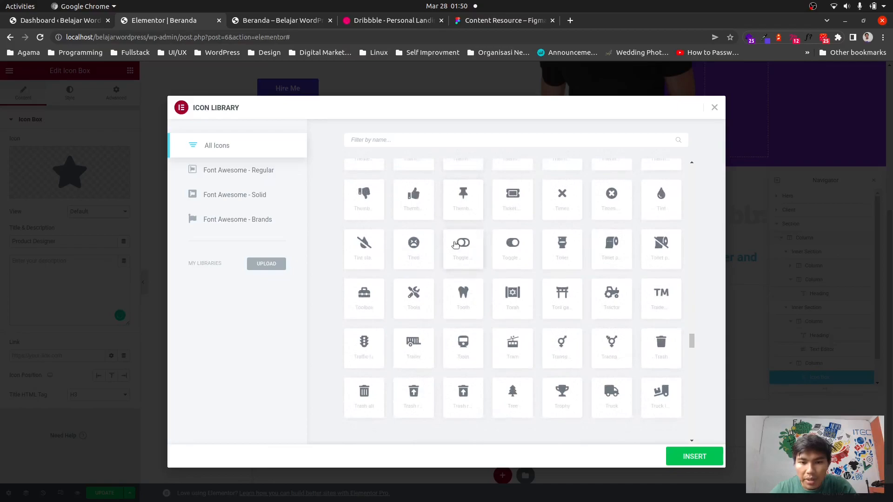
{"action": "scroll", "coordinate": [439, 219], "scroll_direction": "down", "scroll_amount": 2}
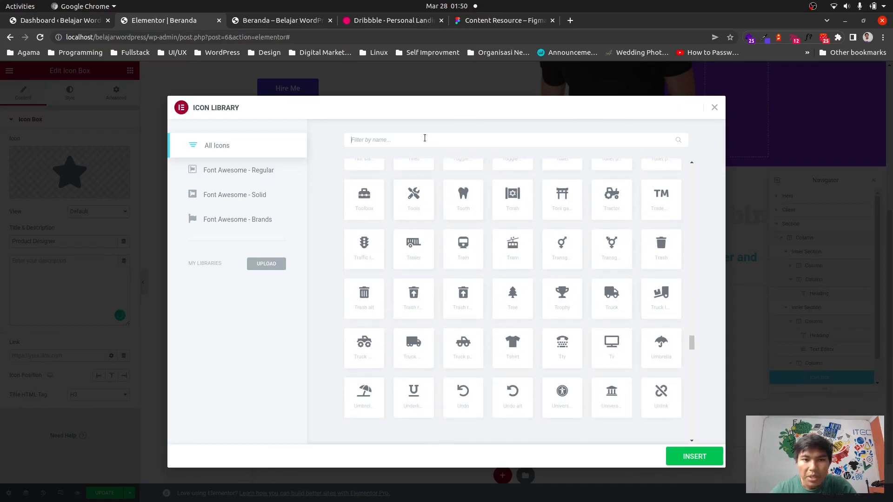
{"action": "type", "text": "pro"}
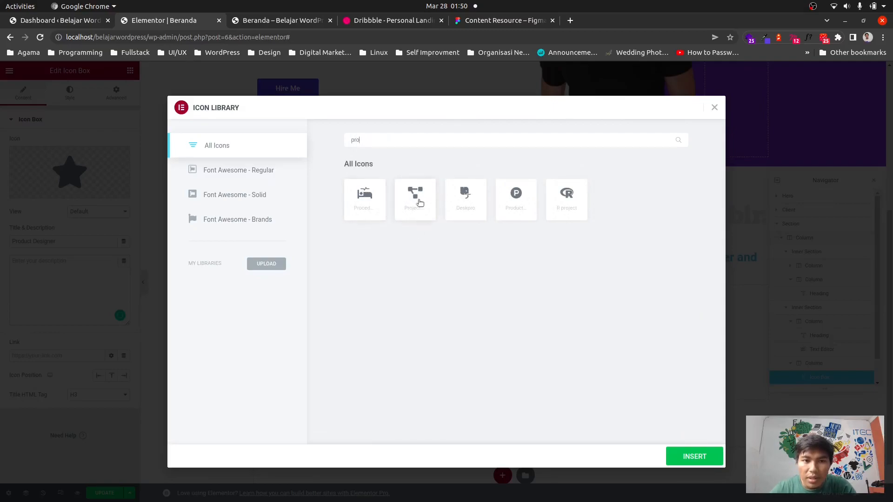
{"action": "left_click", "coordinate": [420, 203]}
{"action": "left_click", "coordinate": [693, 457]}
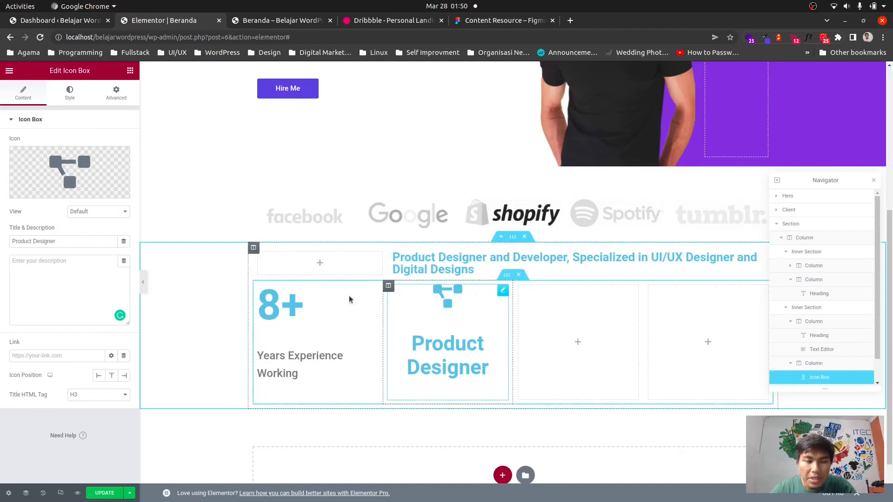
Set the icon box's content alignment to left.
{"action": "left_click", "coordinate": [21, 120]}
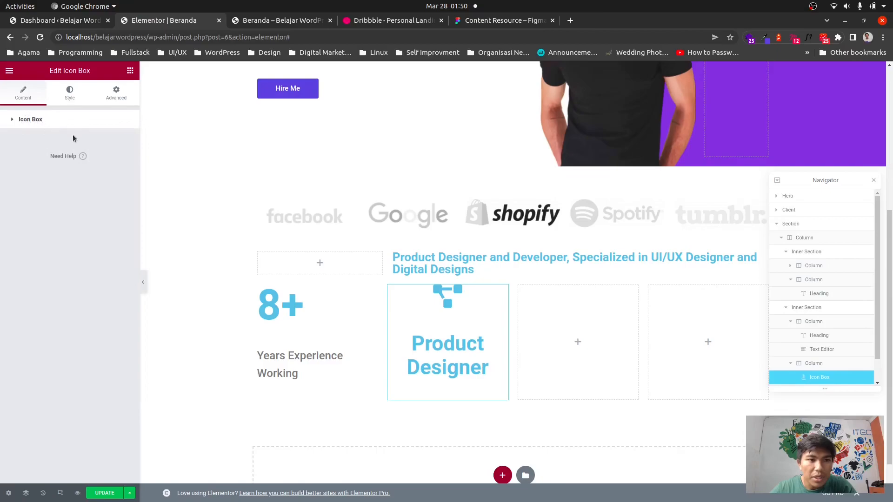
{"action": "left_click", "coordinate": [69, 95]}
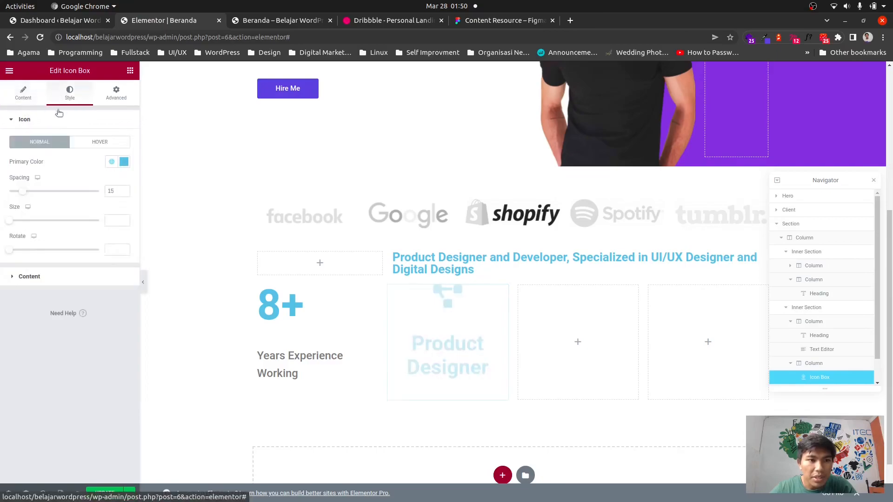
{"action": "left_click", "coordinate": [38, 277]}
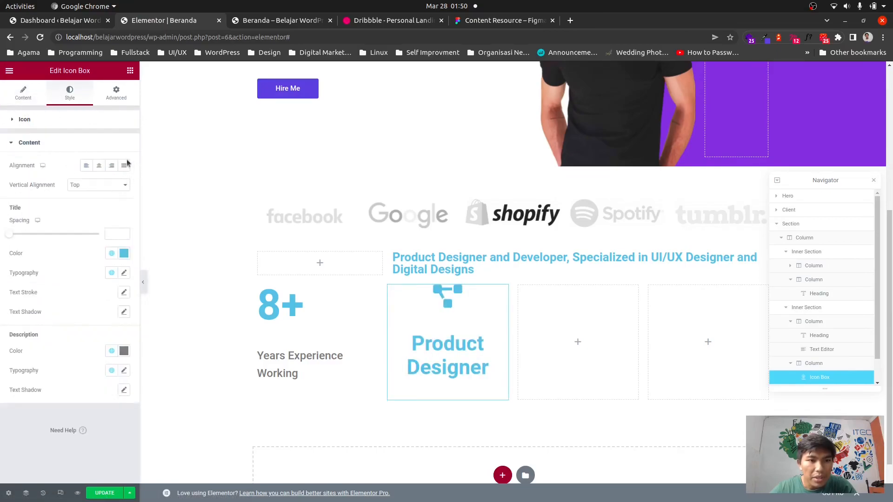
{"action": "left_click", "coordinate": [91, 165]}
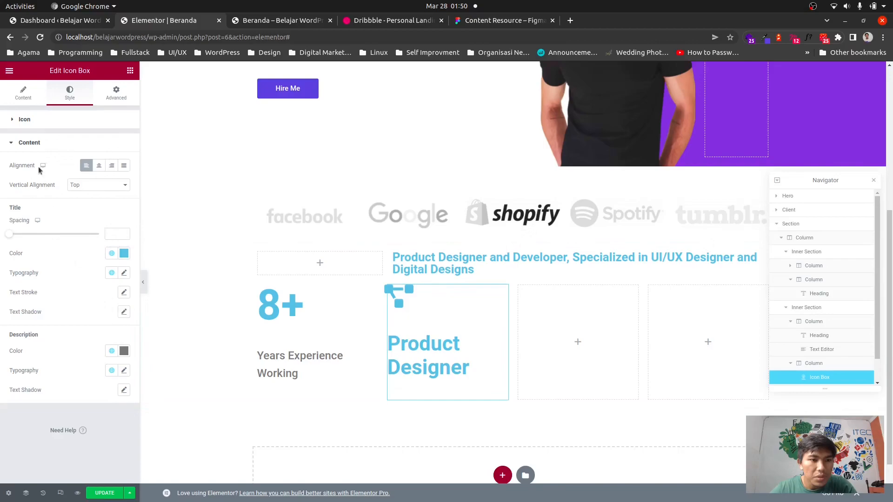
Give the icon box a classic background in the royal blue #4e65de copied with the eyedropper extension.
{"action": "left_click", "coordinate": [14, 143]}
{"action": "left_click", "coordinate": [25, 95]}
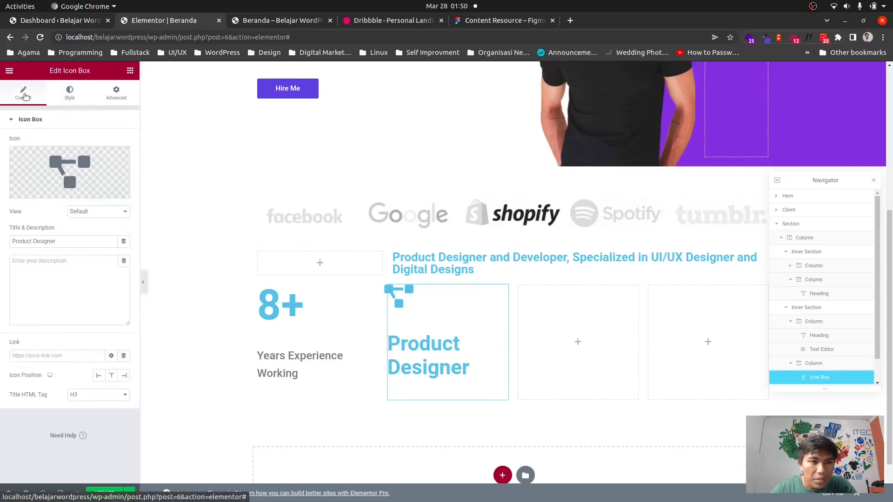
{"action": "left_click", "coordinate": [69, 97]}
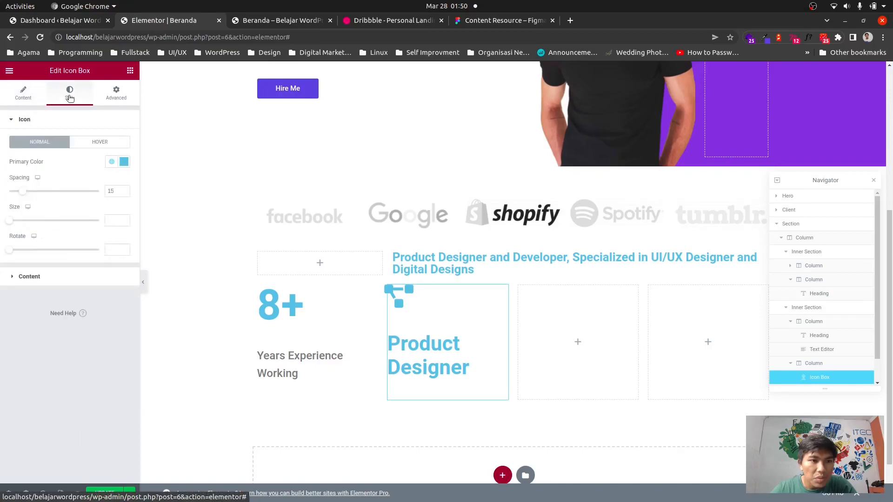
{"action": "left_click", "coordinate": [117, 95]}
{"action": "left_click", "coordinate": [50, 375]}
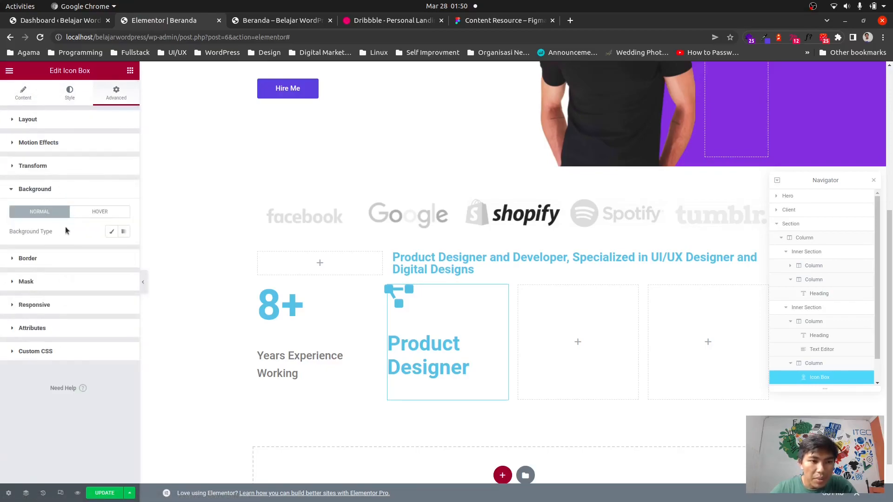
{"action": "left_click", "coordinate": [114, 232]}
{"action": "left_click", "coordinate": [764, 37]}
{"action": "double_click", "coordinate": [724, 100]}
{"action": "key", "text": "ctrl+c"}
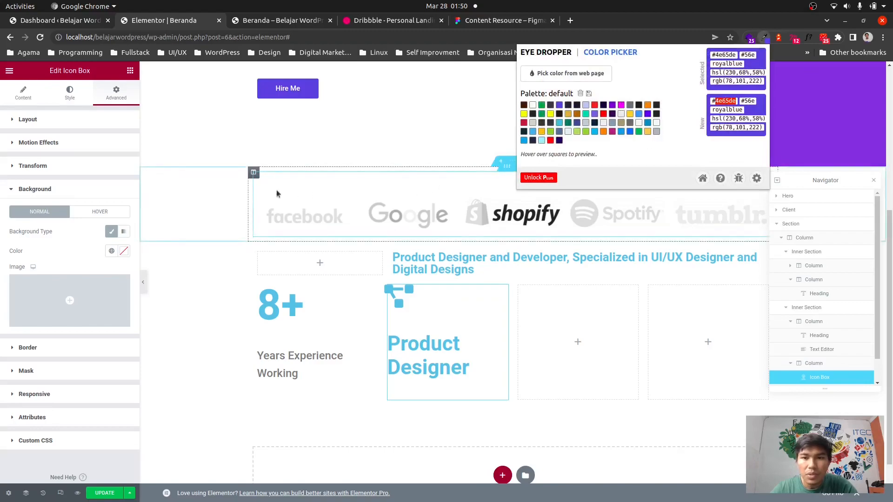
{"action": "left_click", "coordinate": [124, 253]}
{"action": "left_click", "coordinate": [124, 251]}
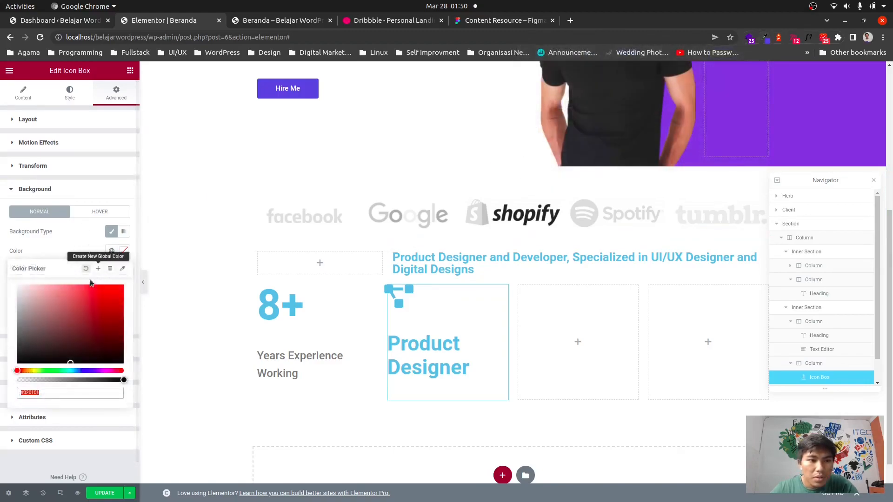
{"action": "triple_click", "coordinate": [43, 393]}
{"action": "key", "text": "ctrl+v"}
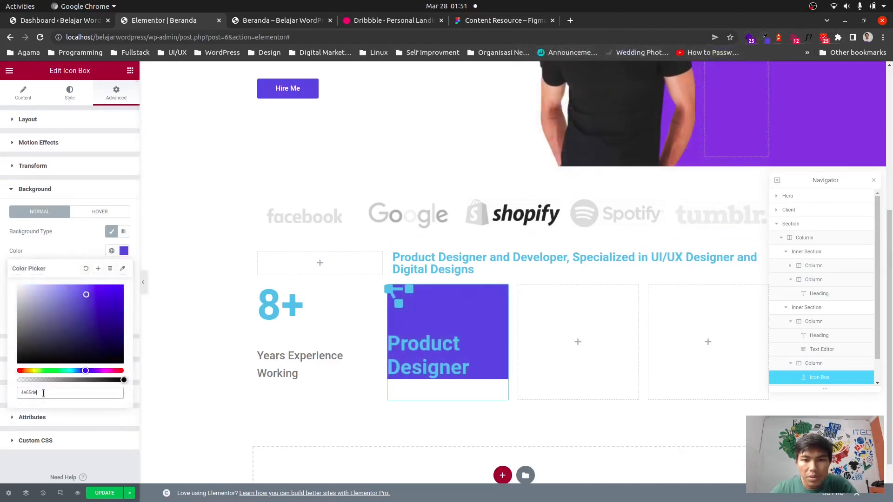
{"action": "left_click", "coordinate": [83, 457]}
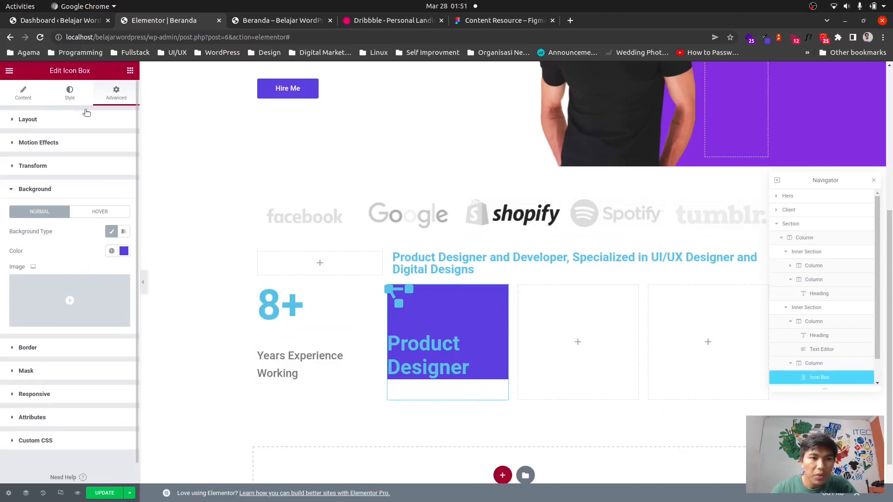
Set the icon's primary color to white.
{"action": "left_click", "coordinate": [70, 93]}
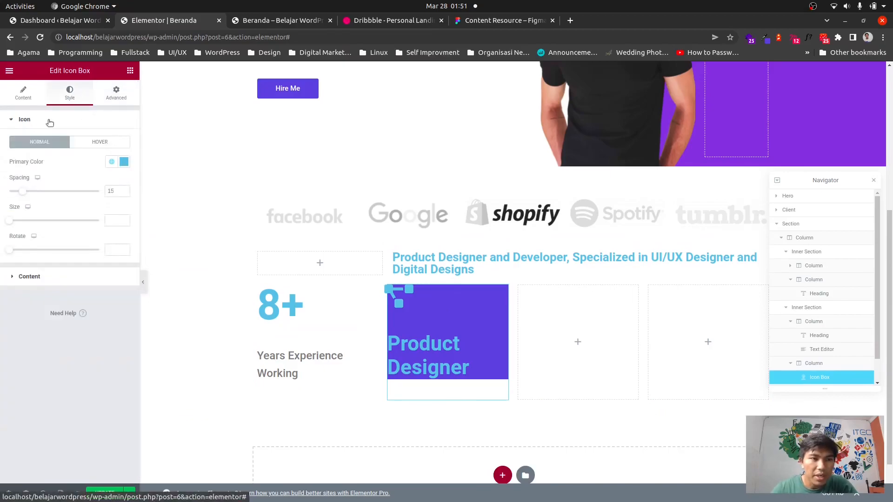
{"action": "left_click", "coordinate": [123, 162]}
{"action": "left_click_drag", "start_coordinate": [72, 203], "coordinate": [0, 181]}
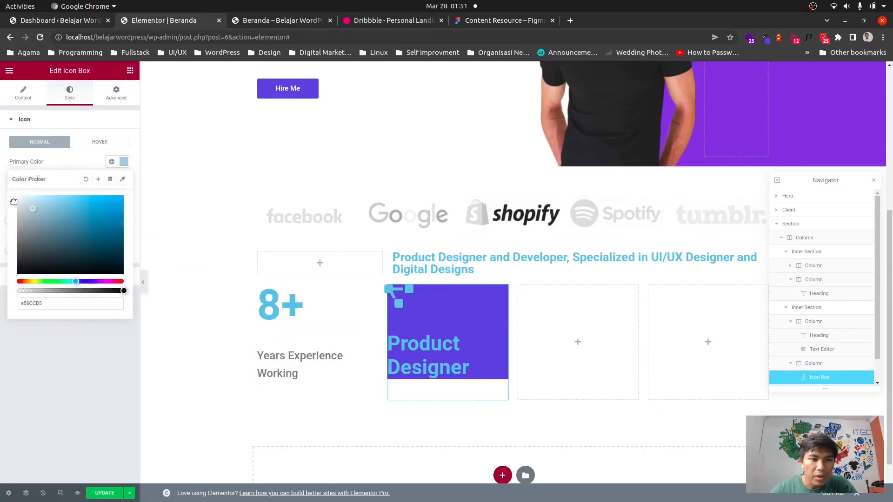
{"action": "left_click", "coordinate": [54, 348]}
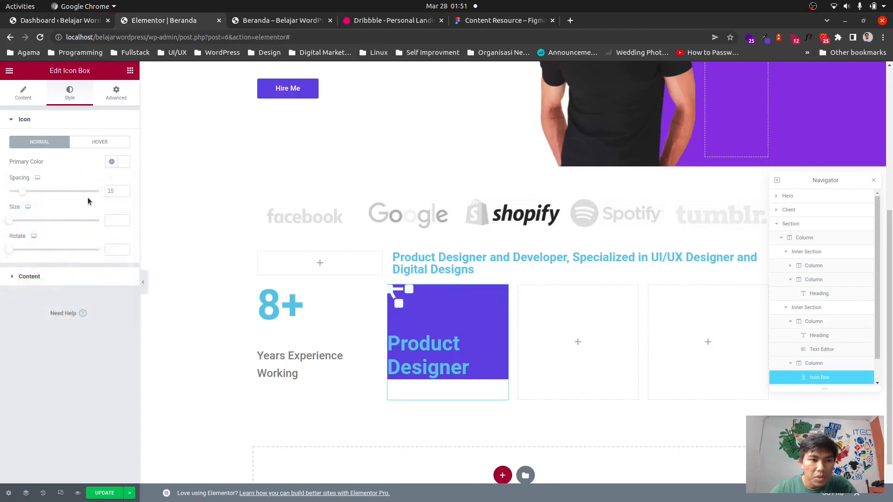
Set the icon size to 38.
{"action": "mouse_move", "coordinate": [12, 222]}
{"action": "left_mouse_down"}
{"action": "mouse_move", "coordinate": [23, 221]}
{"action": "mouse_move", "coordinate": [14, 221]}
{"action": "left_mouse_up"}
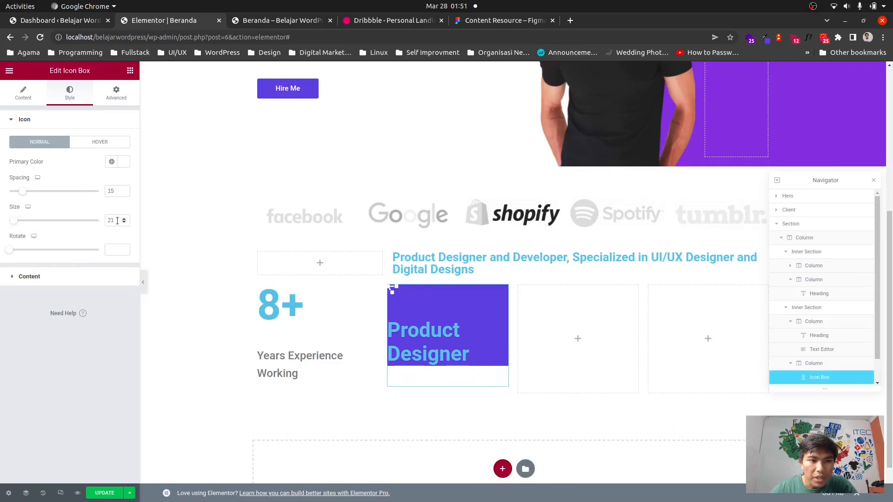
{"action": "key", "text": "BackSpace"}
{"action": "key", "text": "BackSpace"}
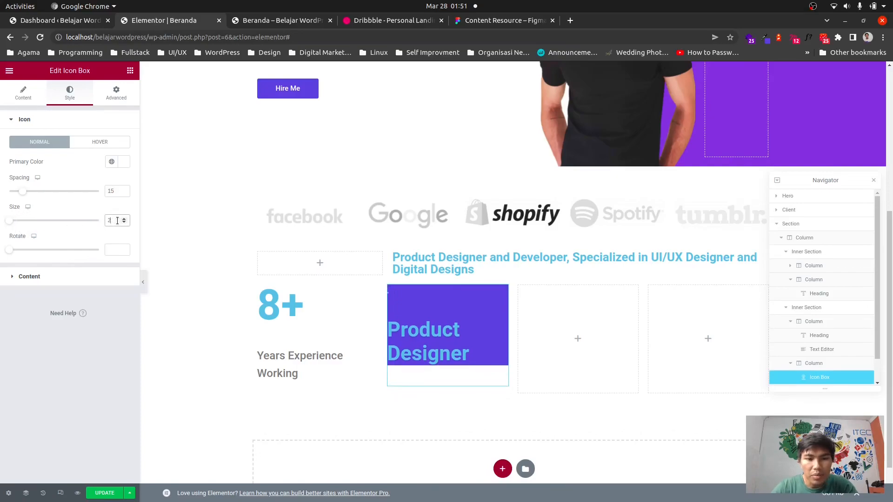
{"action": "type", "text": "32"}
{"action": "key", "text": "Up"}
{"action": "key", "text": "Up"}
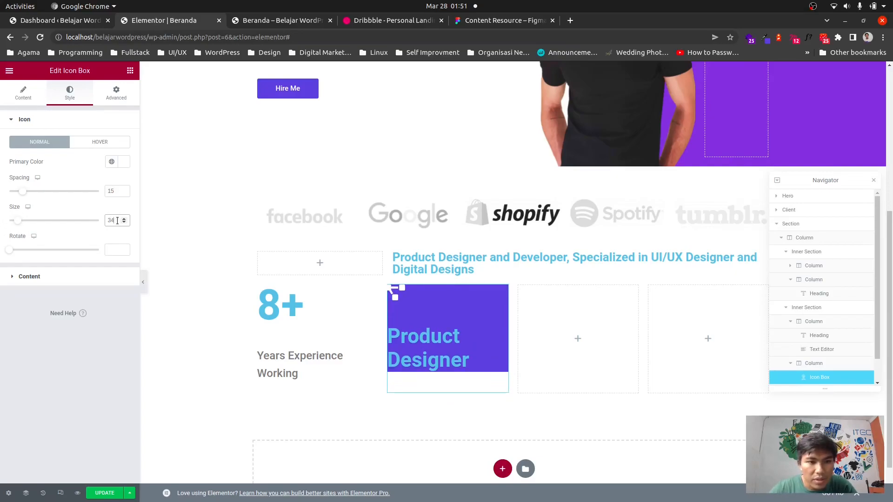
{"action": "key", "text": "Up"}
{"action": "key", "text": "Up"}
{"action": "key", "text": "Up"}
{"action": "key", "text": "Up"}
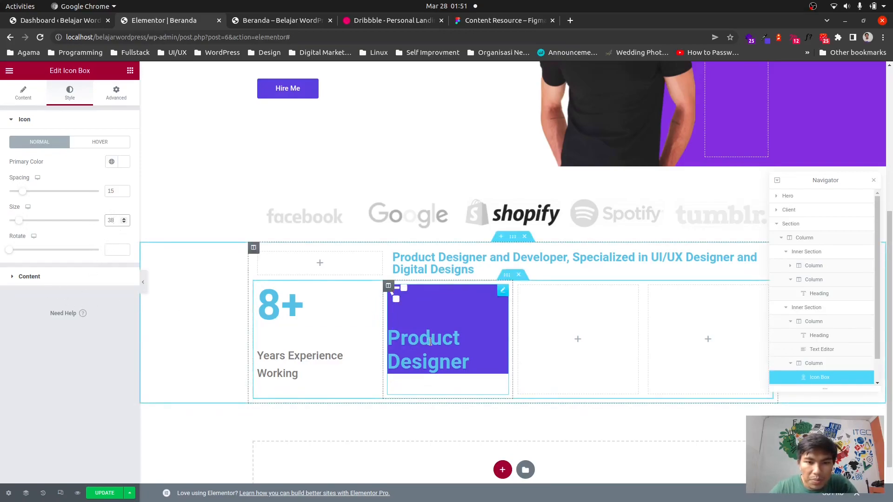
Set the icon box title color to white.
{"action": "left_click", "coordinate": [30, 278]}
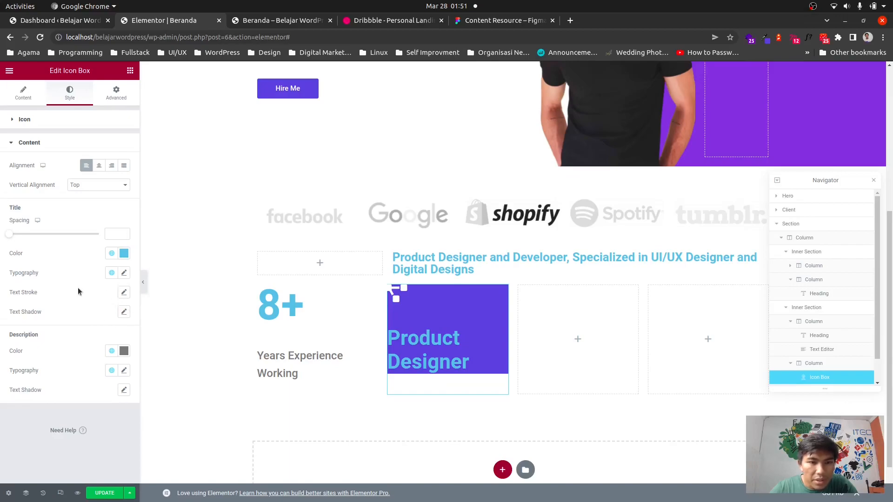
{"action": "left_click", "coordinate": [123, 253]}
{"action": "left_click_drag", "start_coordinate": [111, 294], "coordinate": [0, 259]}
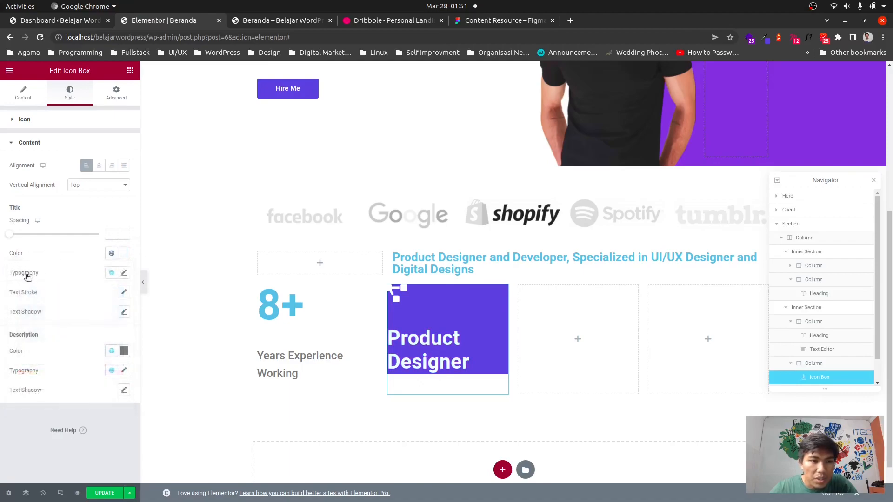
Set the title typography size to 24.
{"action": "left_click", "coordinate": [124, 273]}
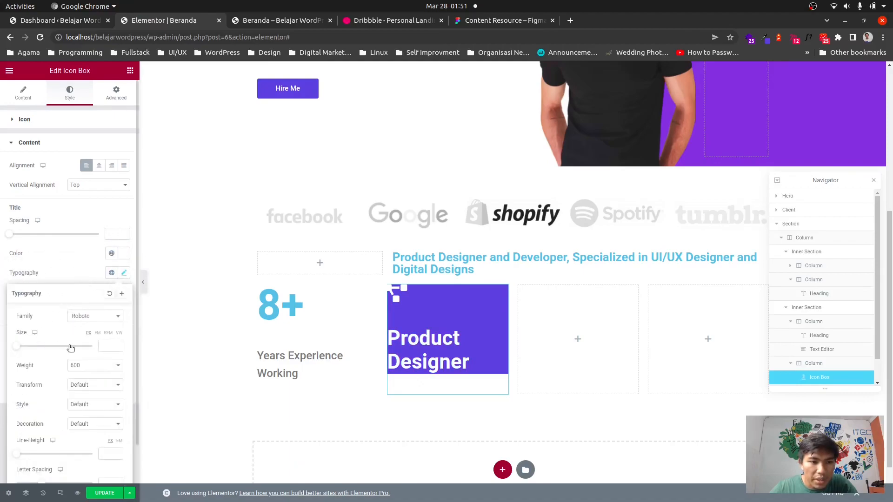
{"action": "left_click", "coordinate": [113, 346]}
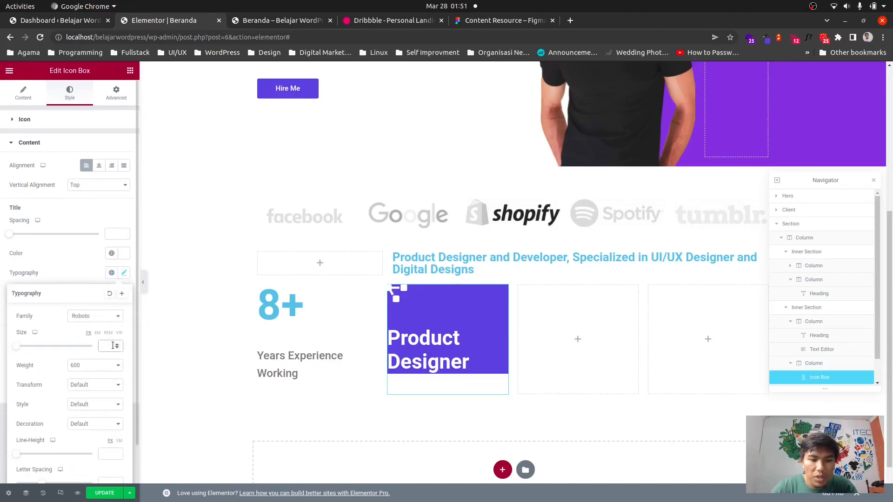
{"action": "type", "text": "24"}
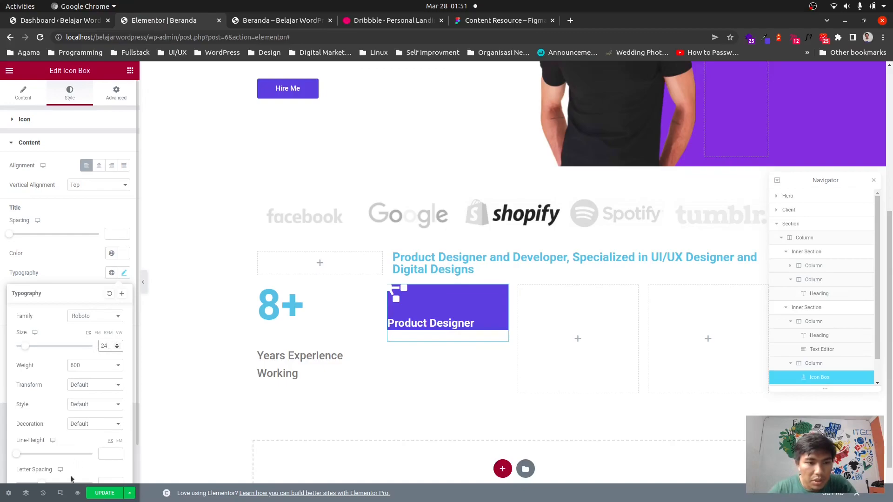
{"action": "left_click", "coordinate": [80, 265]}
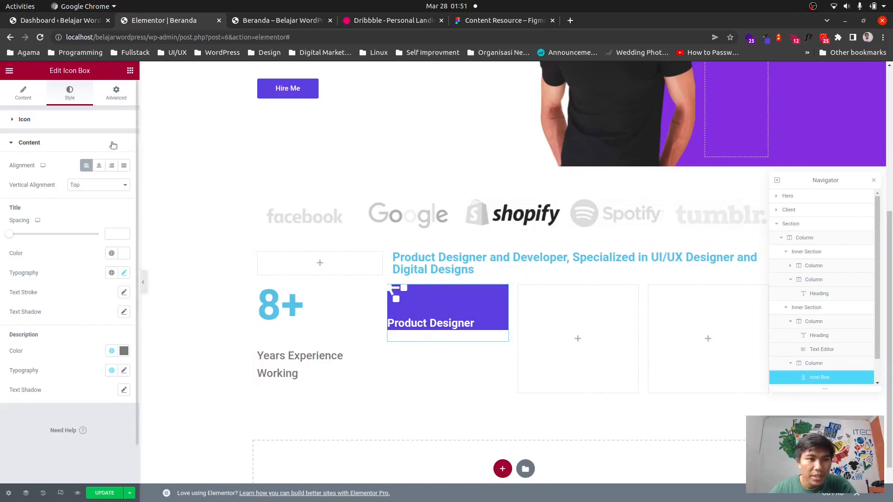
Set the icon box padding to 100 top, 0 right, 20 bottom and 30 left with values unlinked.
{"action": "left_click", "coordinate": [116, 97]}
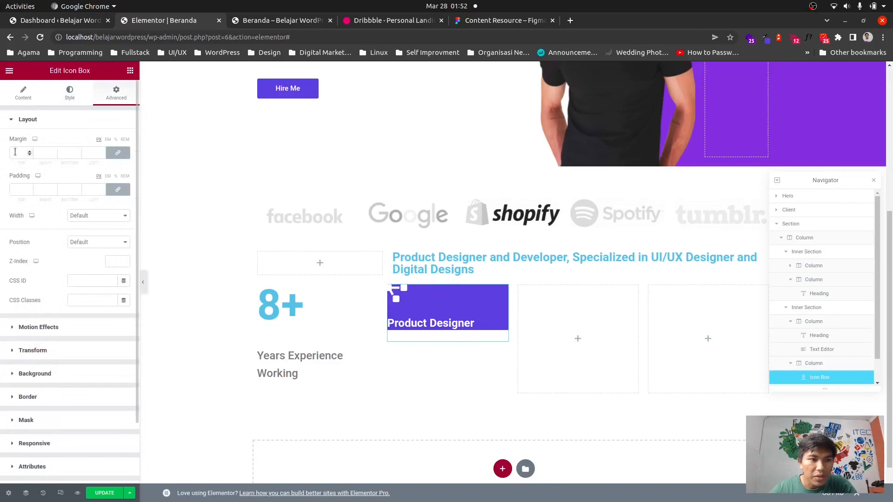
{"action": "left_click", "coordinate": [21, 188]}
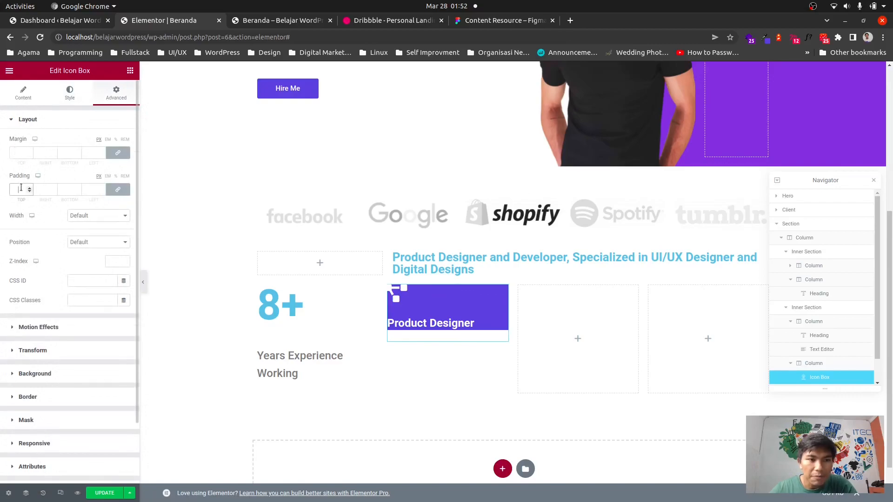
{"action": "left_click", "coordinate": [119, 190]}
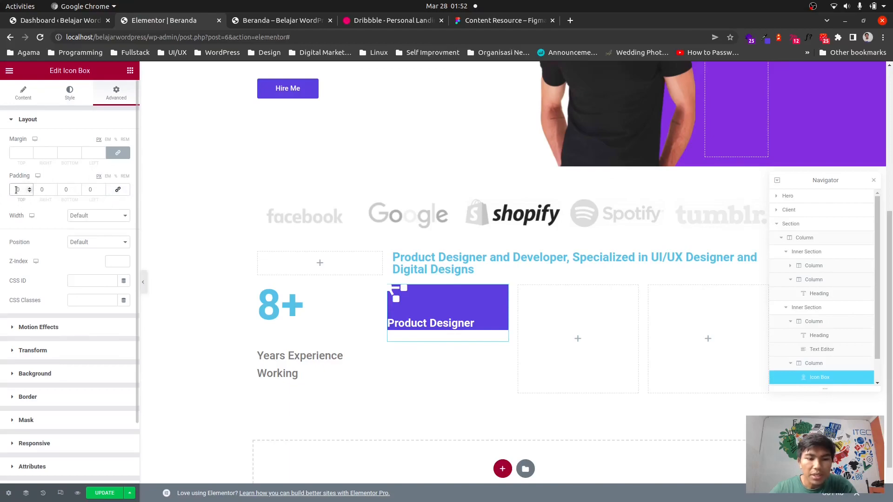
{"action": "type", "text": "100"}
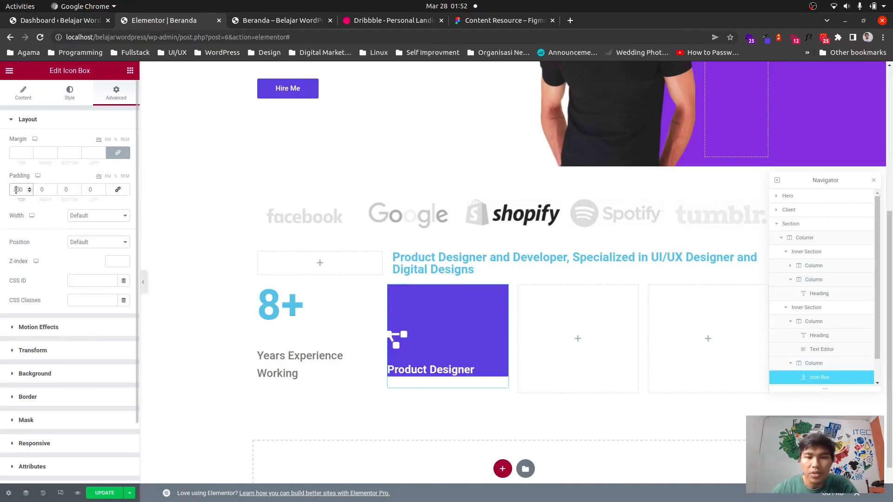
{"action": "left_click", "coordinate": [89, 190]}
{"action": "type", "text": "3"}
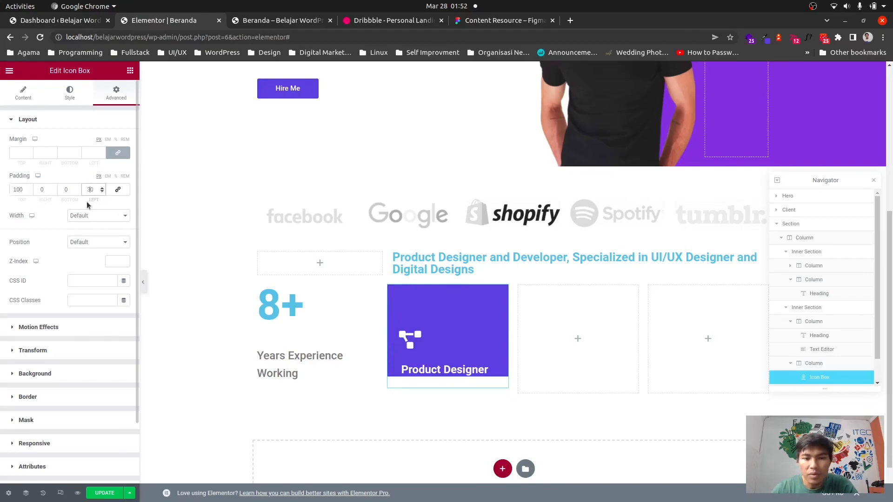
{"action": "left_click", "coordinate": [62, 191]}
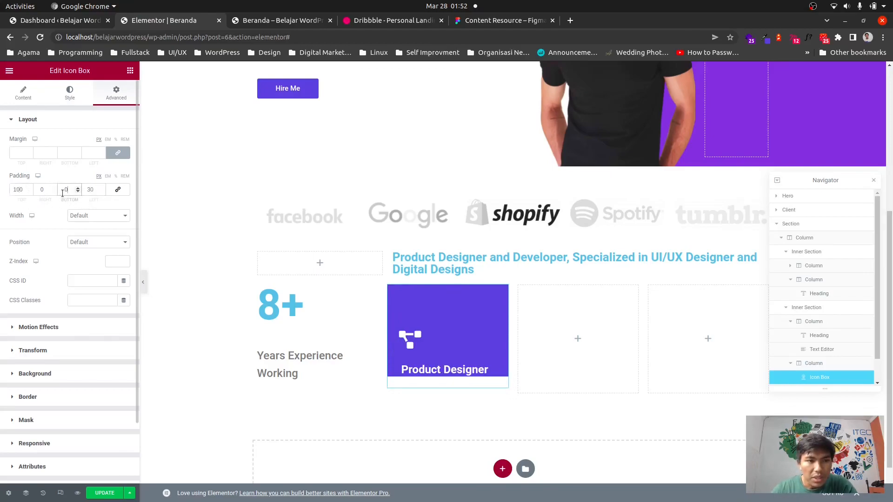
{"action": "type", "text": "2"}
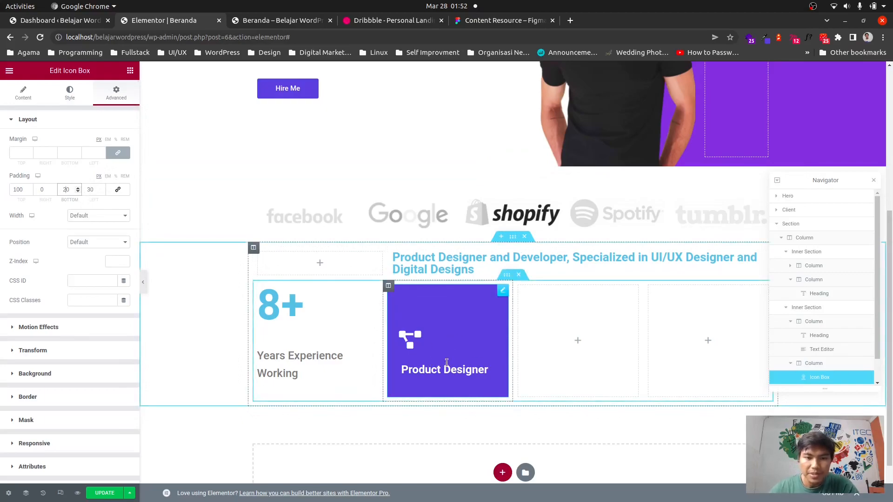
Duplicate the Product Designer icon box and move the copy into the third column.
{"action": "left_click", "coordinate": [360, 420]}
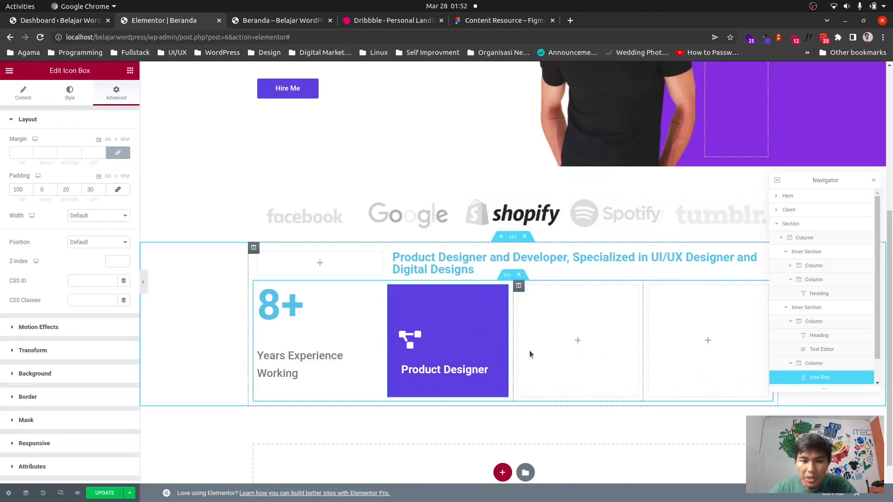
{"action": "right_click", "coordinate": [455, 330]}
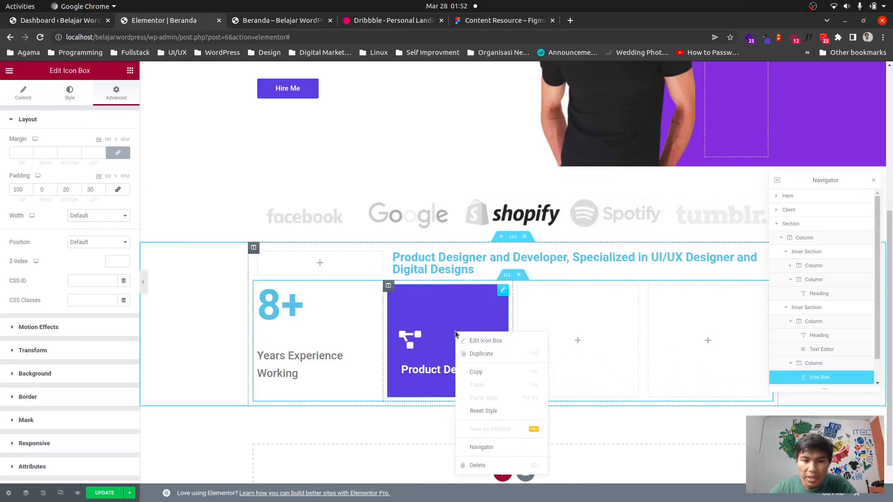
{"action": "left_click", "coordinate": [483, 342]}
{"action": "left_click_drag", "start_coordinate": [475, 379], "coordinate": [562, 360]}
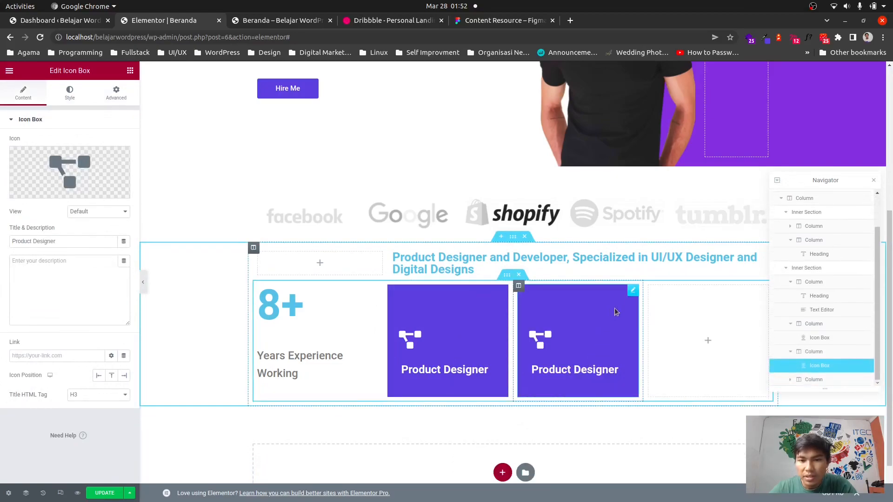
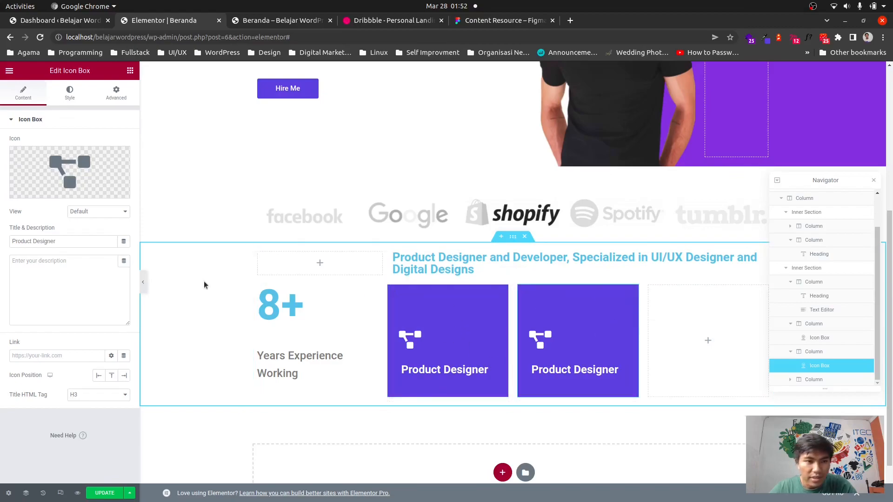
Set the middle icon box's background color to #F2F2F2.
{"action": "left_click", "coordinate": [116, 93]}
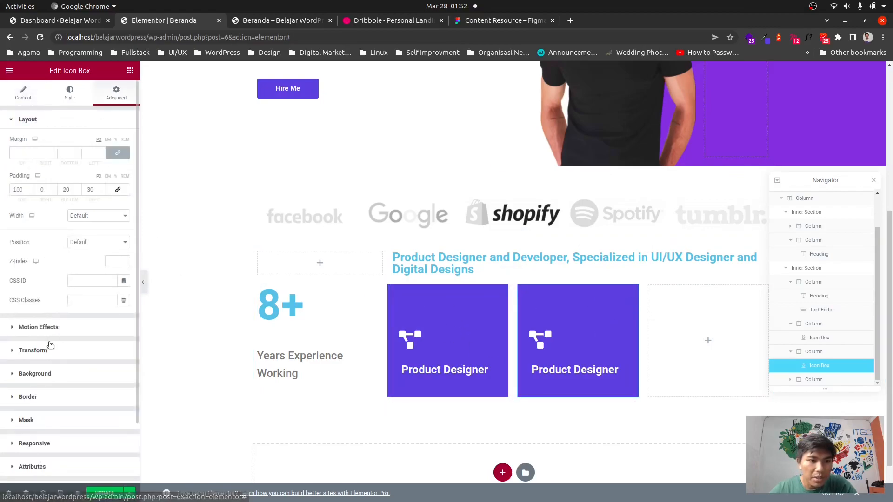
{"action": "left_click", "coordinate": [55, 371]}
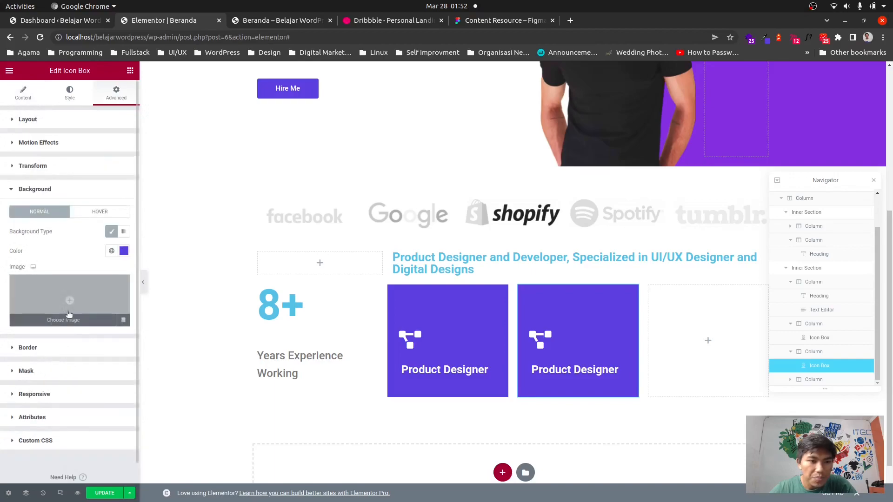
{"action": "left_click", "coordinate": [123, 251]}
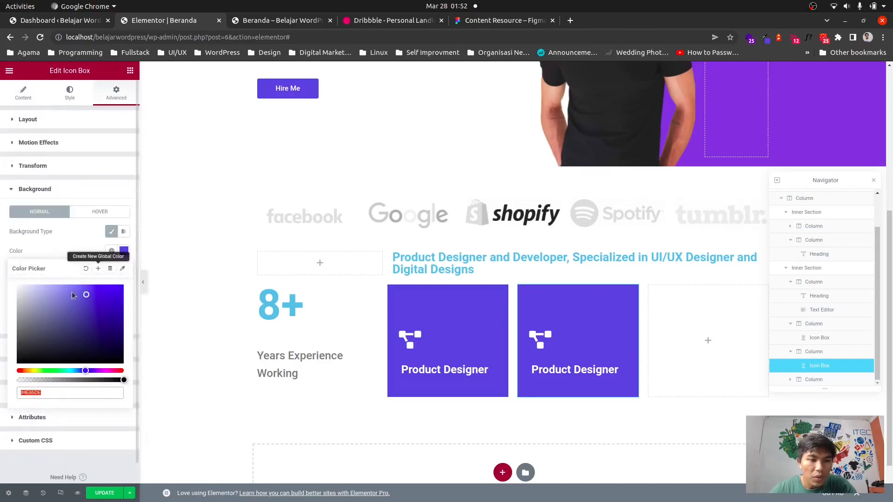
{"action": "triple_click", "coordinate": [35, 392]}
{"action": "triple_click", "coordinate": [34, 393]}
{"action": "double_click", "coordinate": [34, 393]}
{"action": "type", "text": "f2f2f2"}
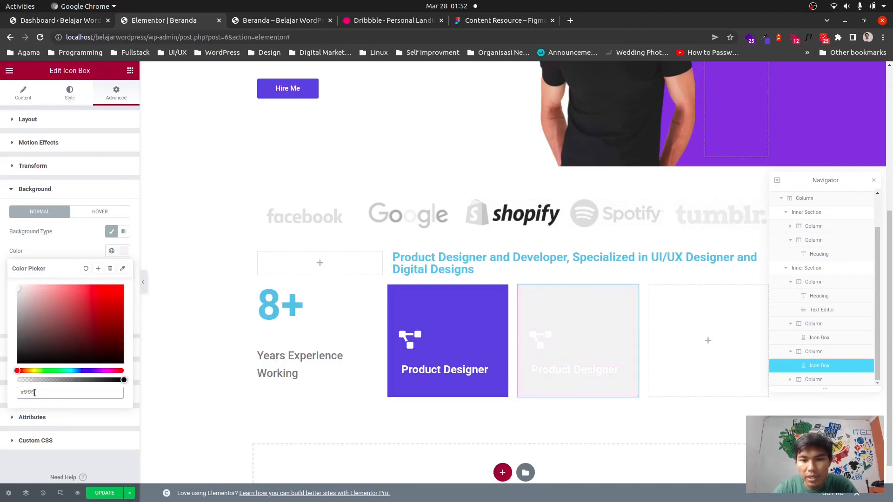
{"action": "left_click", "coordinate": [73, 460]}
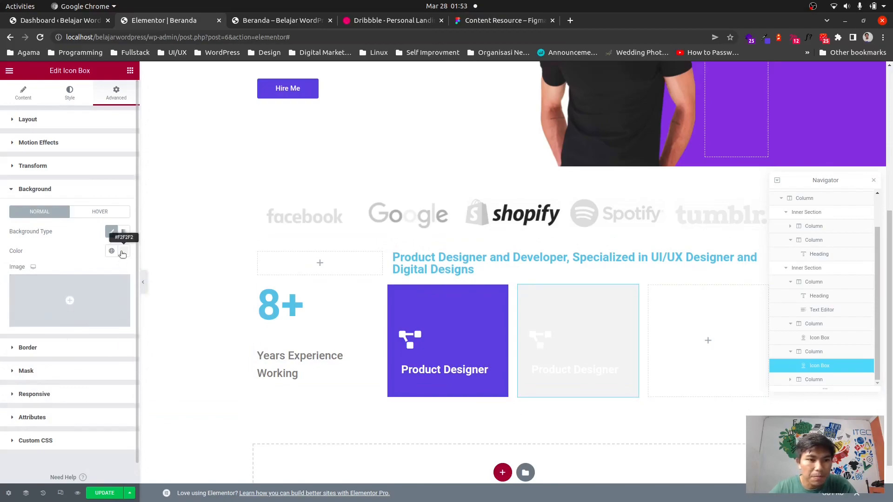
Try a near-black #0E0E0E background on the icon box and undo it.
{"action": "left_click", "coordinate": [123, 251]}
{"action": "left_click_drag", "start_coordinate": [19, 335], "coordinate": [18, 360]}
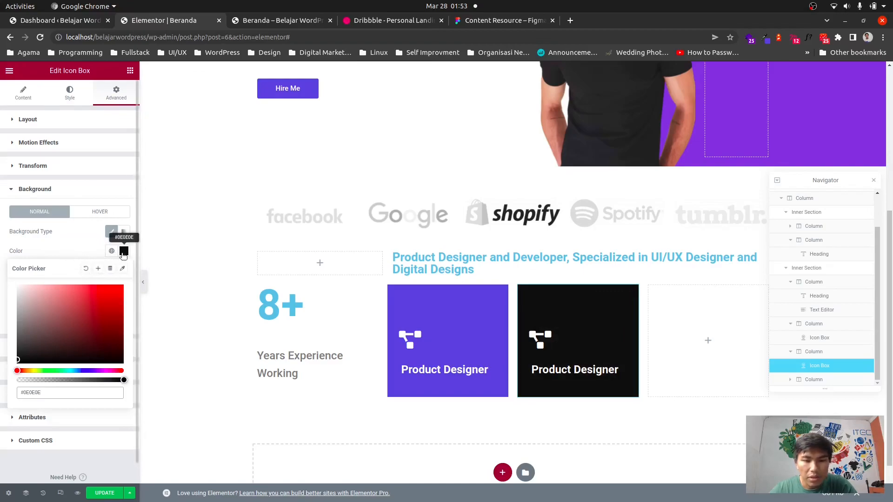
{"action": "left_click", "coordinate": [92, 247]}
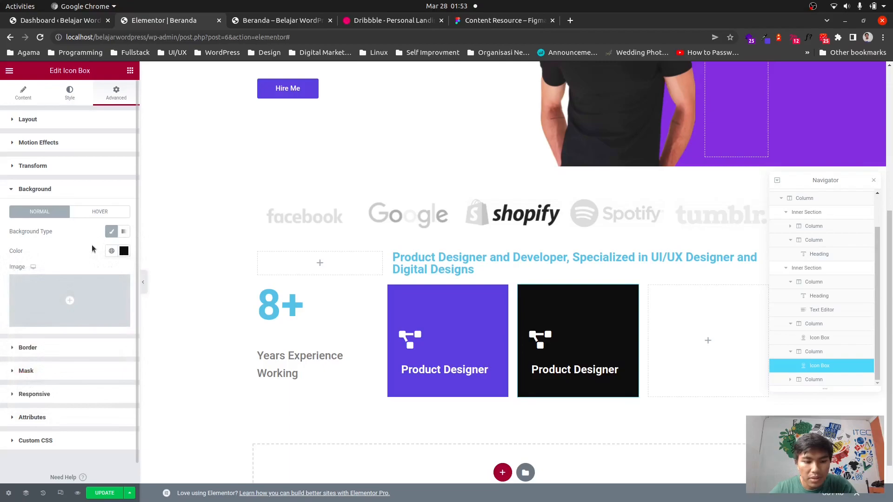
{"action": "key", "text": "ctrl+z"}
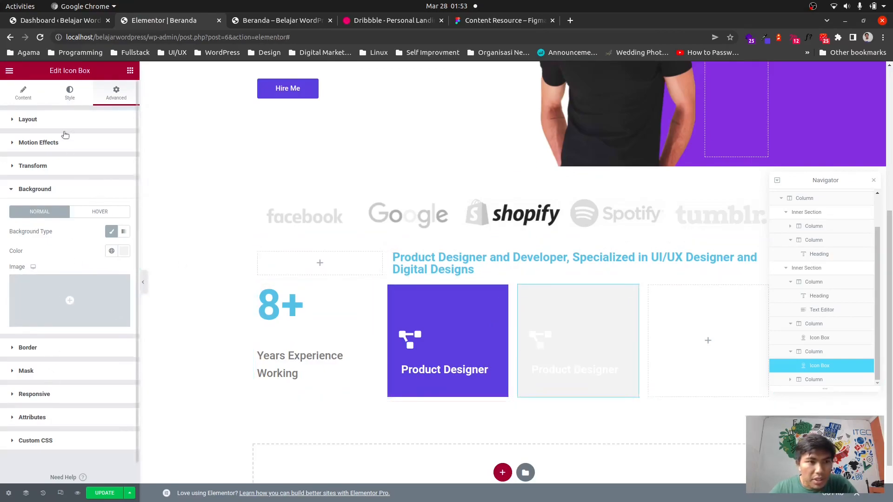
Set the icon box title color to #444444.
{"action": "left_click", "coordinate": [70, 93]}
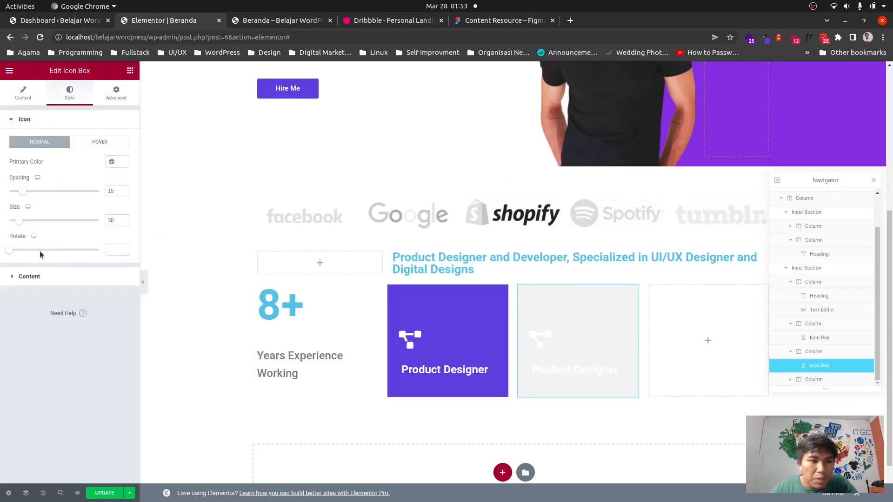
{"action": "left_click", "coordinate": [29, 277]}
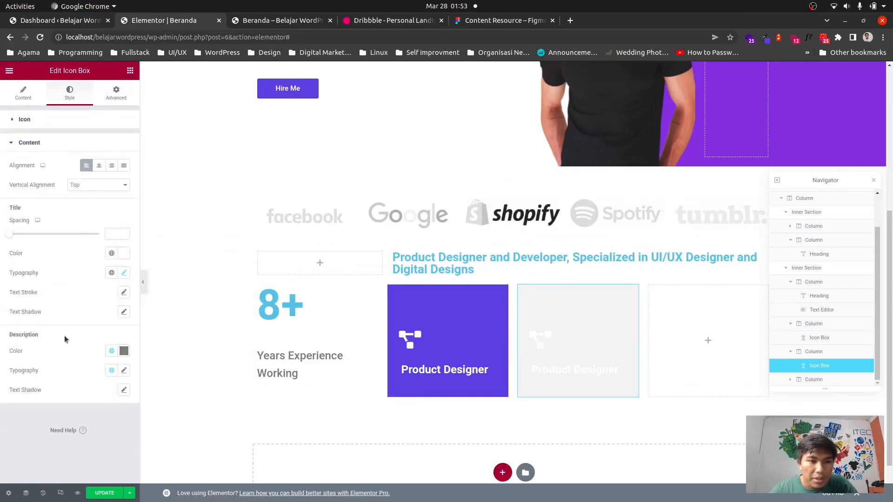
{"action": "left_click", "coordinate": [126, 256]}
{"action": "left_click_drag", "start_coordinate": [33, 308], "coordinate": [0, 346]}
{"action": "double_click", "coordinate": [31, 395]}
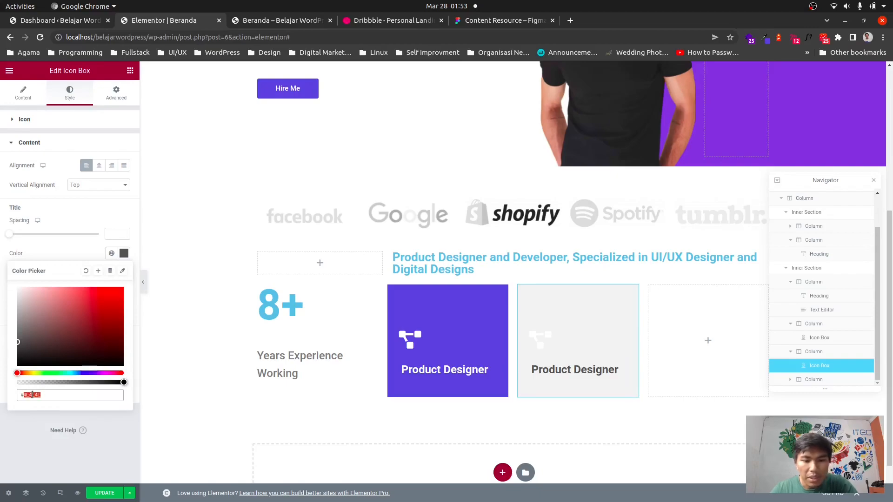
{"action": "type", "text": "555555"}
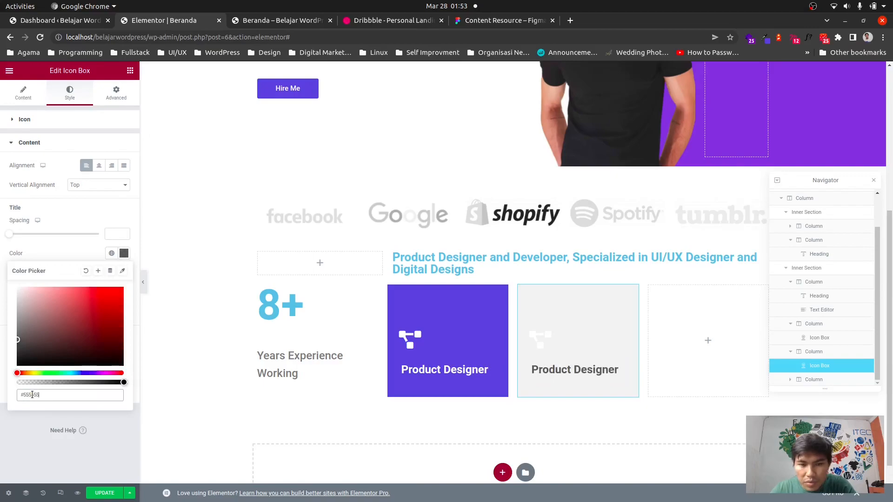
{"action": "double_click", "coordinate": [32, 395]}
{"action": "type", "text": "888888"}
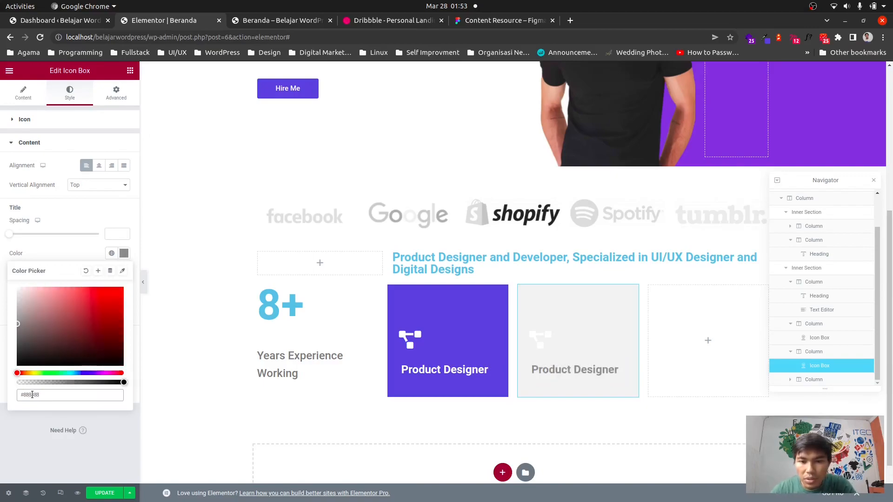
{"action": "double_click", "coordinate": [35, 395]}
{"action": "left_click", "coordinate": [55, 395]}
{"action": "double_click", "coordinate": [30, 395]}
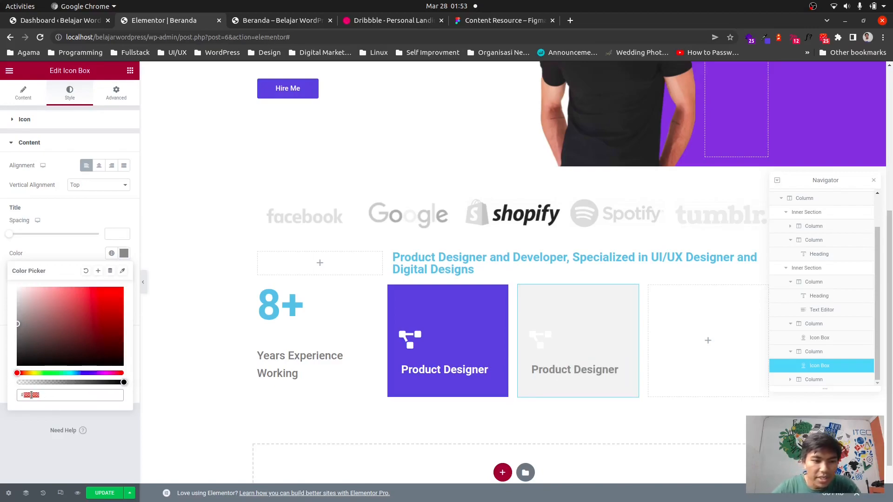
{"action": "type", "text": "333333"}
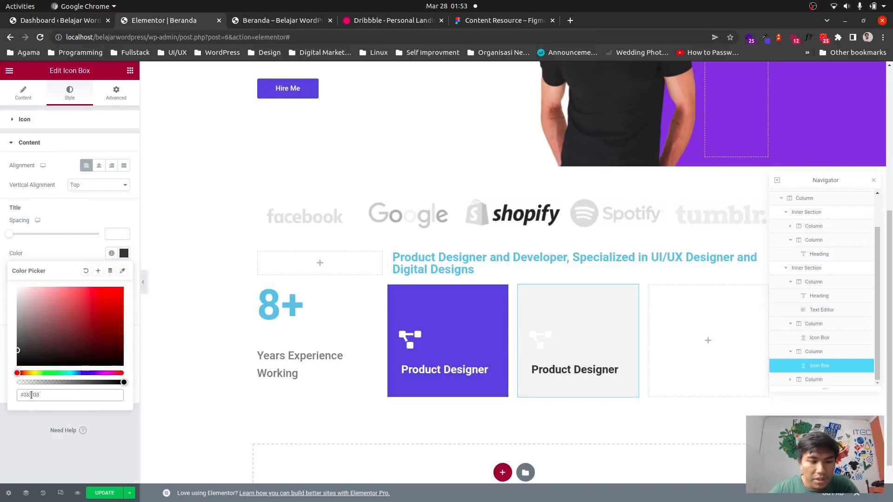
{"action": "double_click", "coordinate": [31, 395]}
{"action": "type", "text": "444444"}
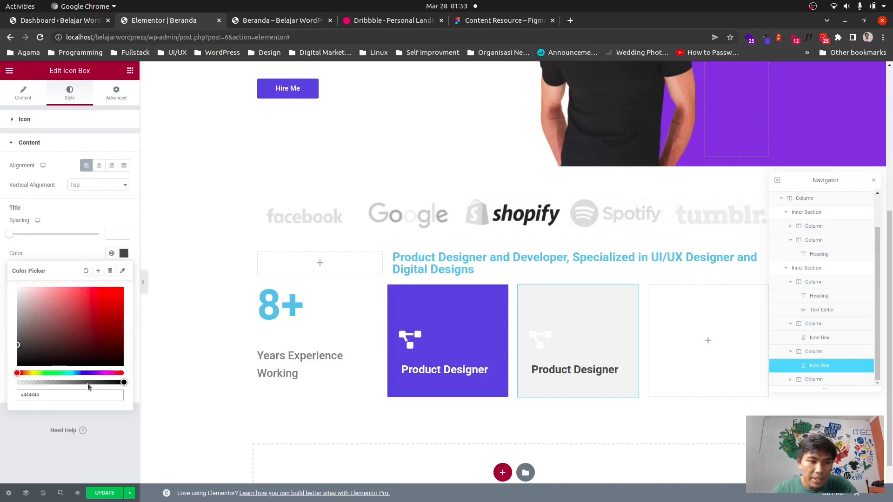
{"action": "left_click", "coordinate": [32, 432]}
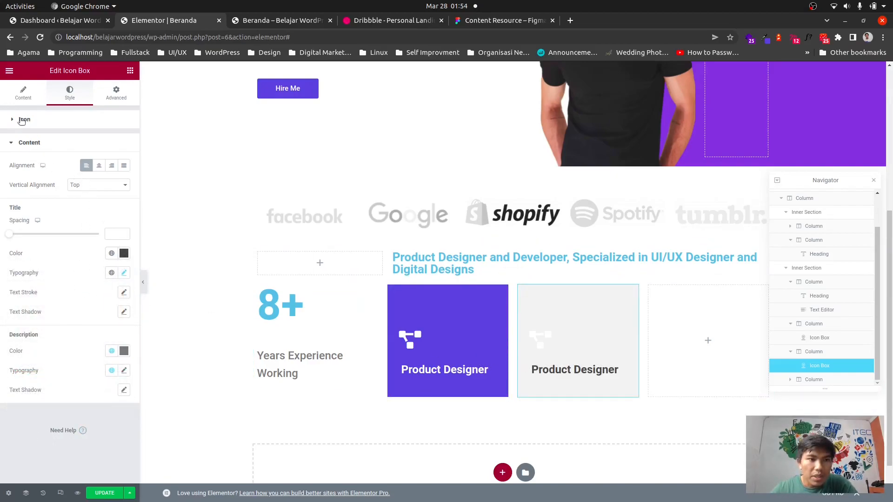
Set the icon's primary color to #444444.
{"action": "left_click", "coordinate": [22, 121]}
{"action": "left_click", "coordinate": [124, 162]}
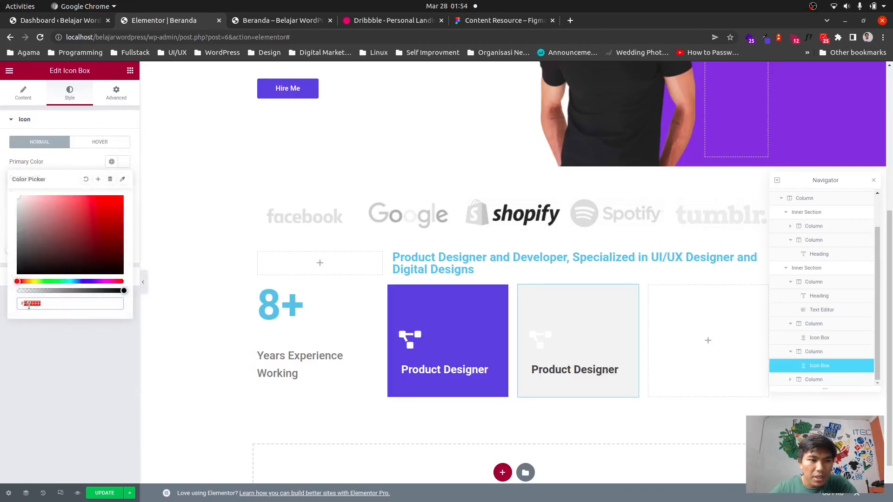
{"action": "type", "text": "444444"}
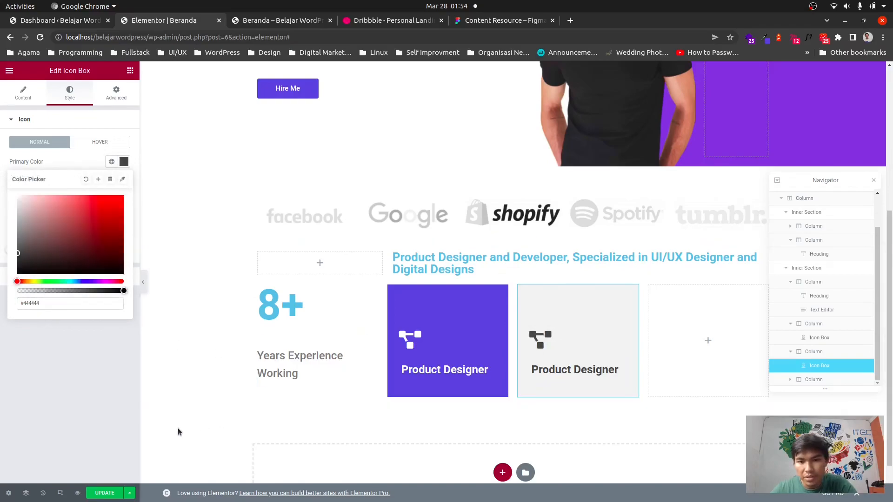
{"action": "left_click", "coordinate": [91, 357]}
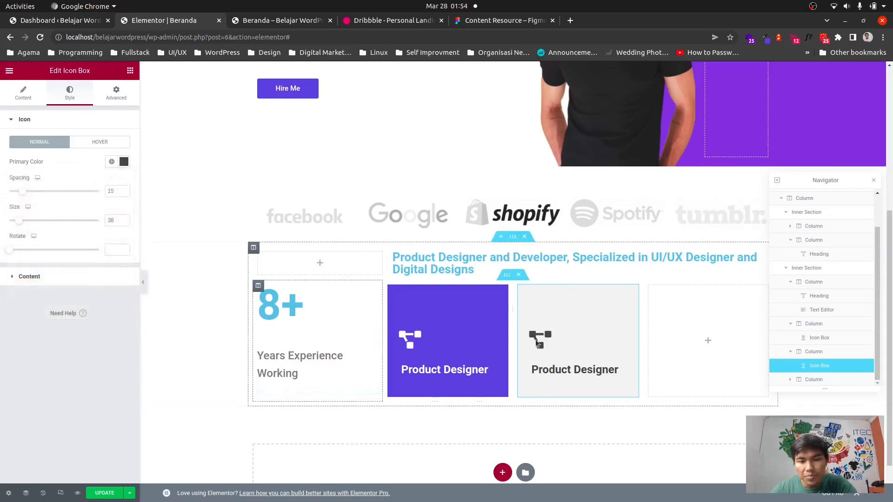
Duplicate the grey icon box and move the copy into the last empty column.
{"action": "scroll", "coordinate": [612, 427], "scroll_direction": "down", "scroll_amount": 2}
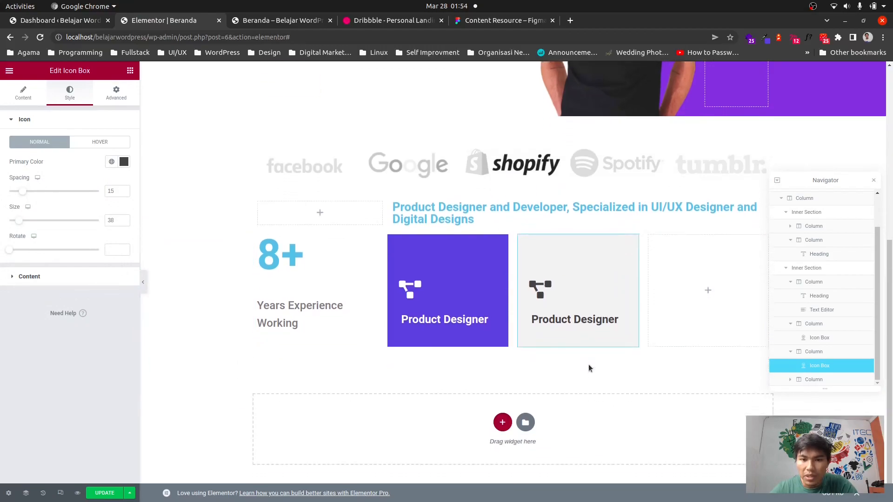
{"action": "right_click", "coordinate": [593, 272]}
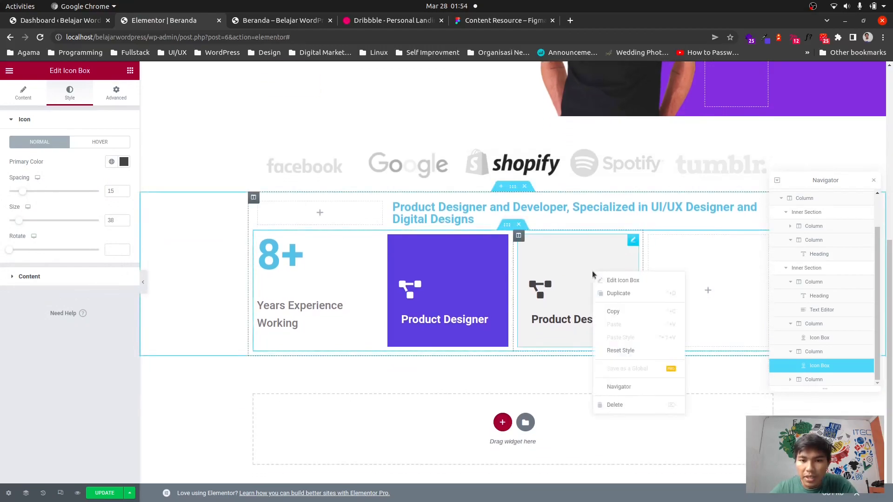
{"action": "left_click", "coordinate": [618, 293]}
{"action": "left_click_drag", "start_coordinate": [561, 386], "coordinate": [654, 377]}
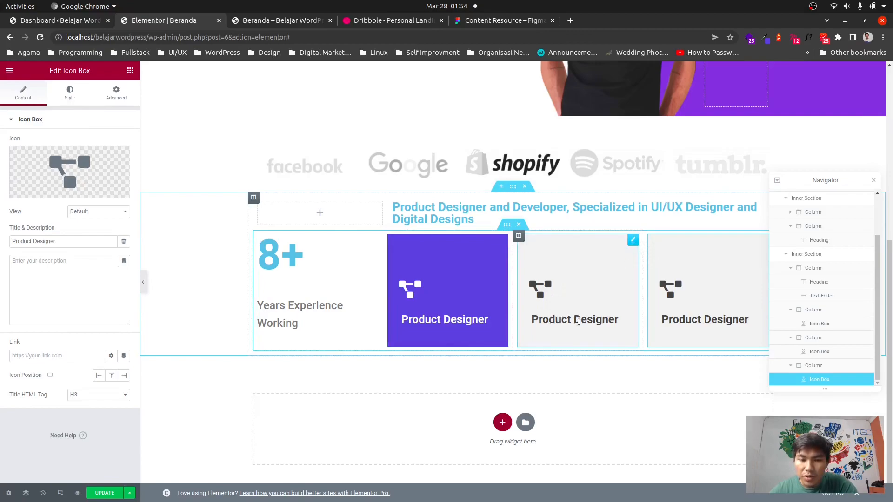
Rename the middle icon box's title to Front End Developer.
{"action": "left_click", "coordinate": [527, 245]}
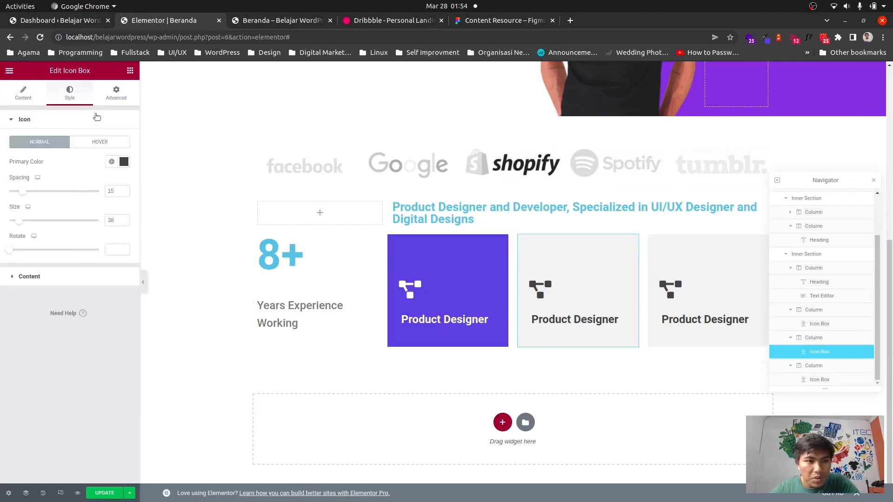
{"action": "left_click", "coordinate": [30, 95]}
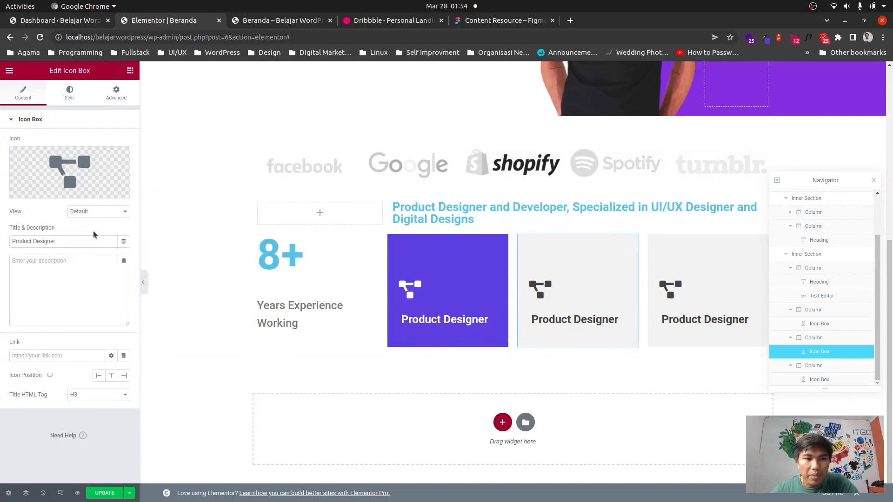
{"action": "triple_click", "coordinate": [69, 239]}
{"action": "type", "text": "Front "}
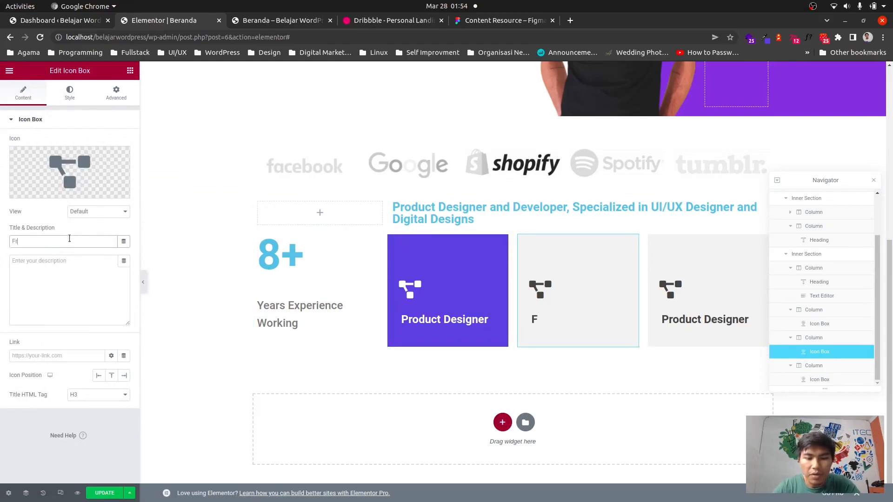
{"action": "type", "text": "End Developer"}
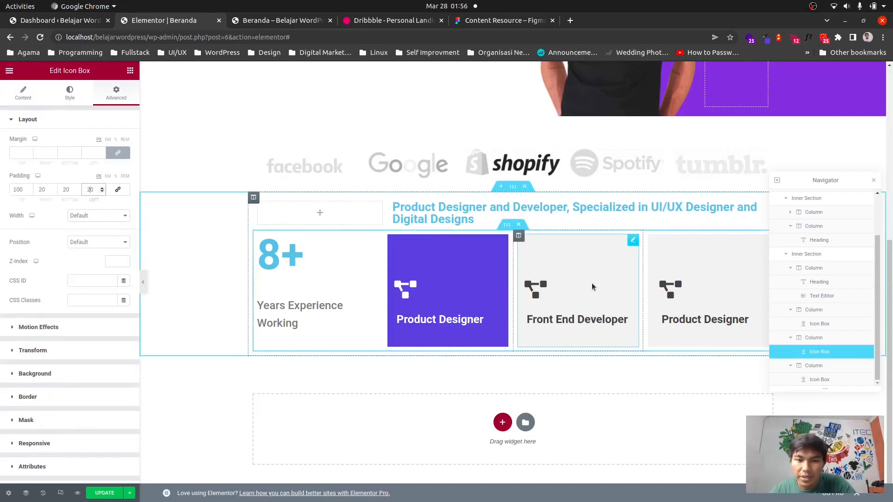
Replace the Front End Developer box's icon with the desktop icon from the icon library.
{"action": "left_click", "coordinate": [70, 90]}
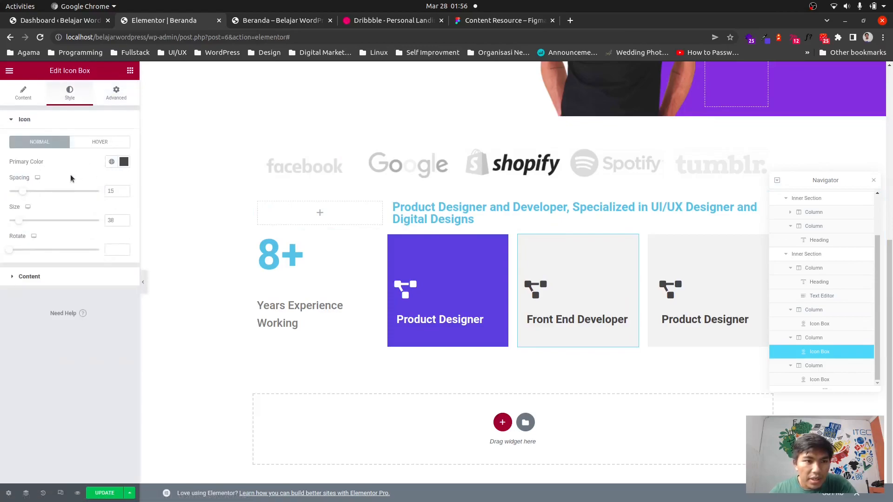
{"action": "left_click", "coordinate": [23, 92]}
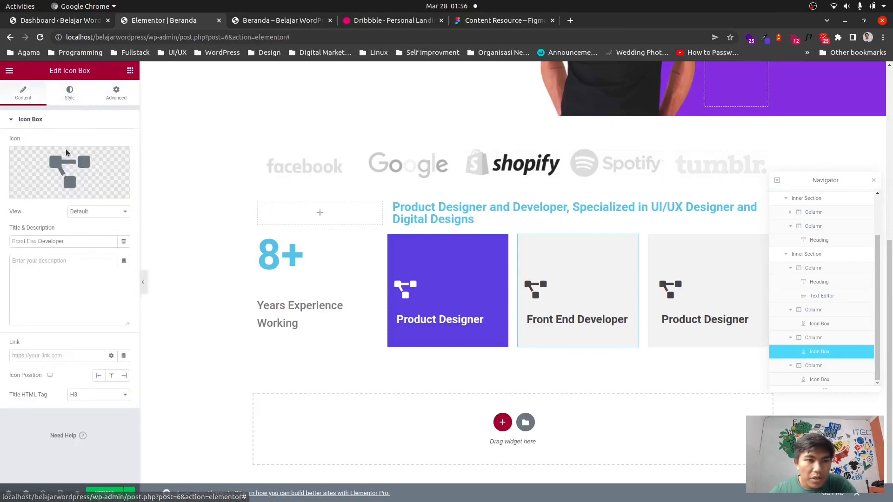
{"action": "left_click", "coordinate": [81, 181]}
{"action": "left_click", "coordinate": [442, 140]}
{"action": "type", "text": "des"}
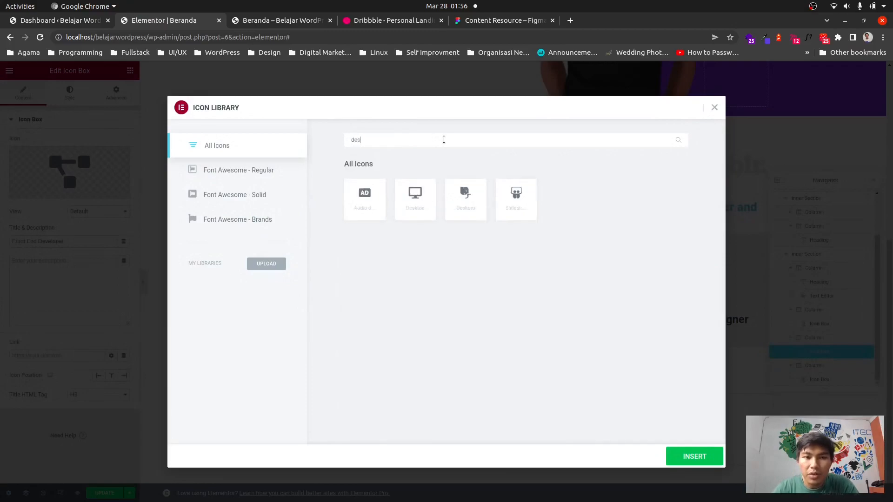
{"action": "type", "text": "k"}
{"action": "left_click", "coordinate": [365, 198]}
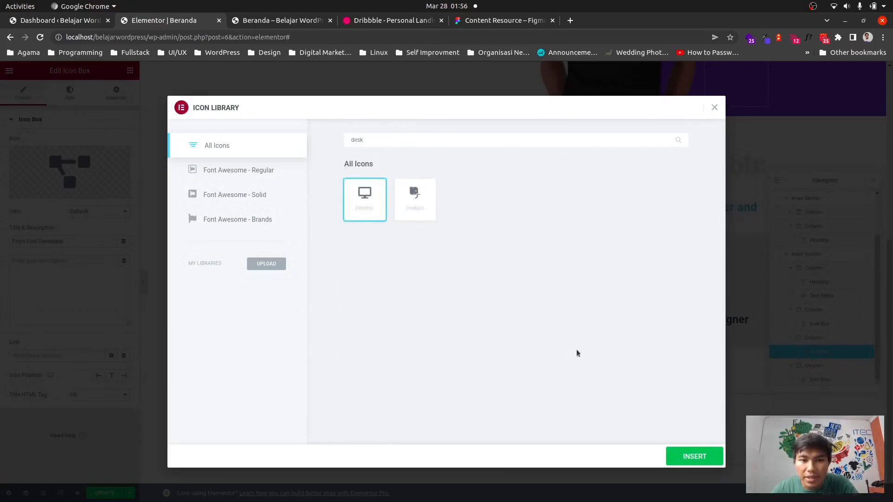
{"action": "left_click", "coordinate": [695, 456]}
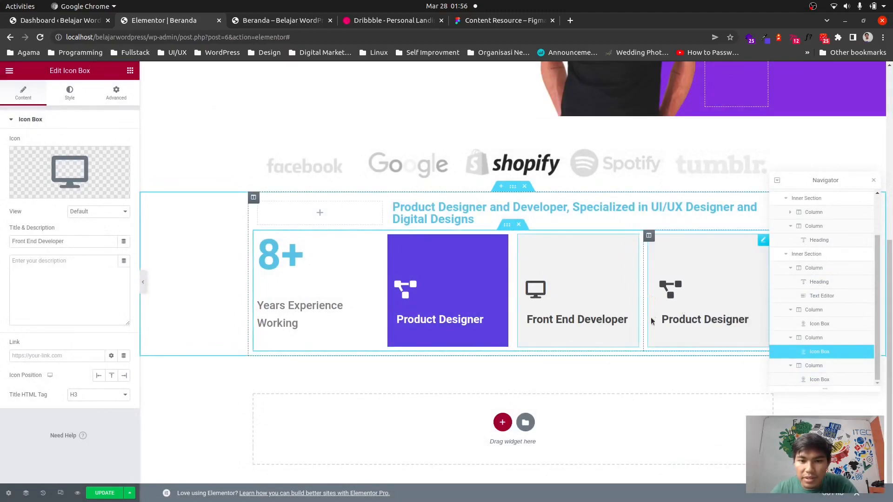
Rename the last icon box's title to Branding Designer, checking the Dribbble design for the wording.
{"action": "left_click", "coordinate": [764, 240]}
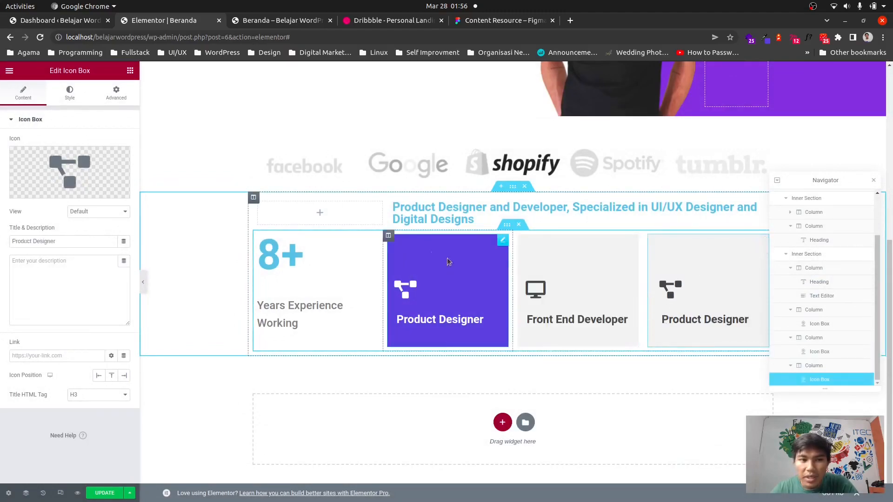
{"action": "triple_click", "coordinate": [51, 241]}
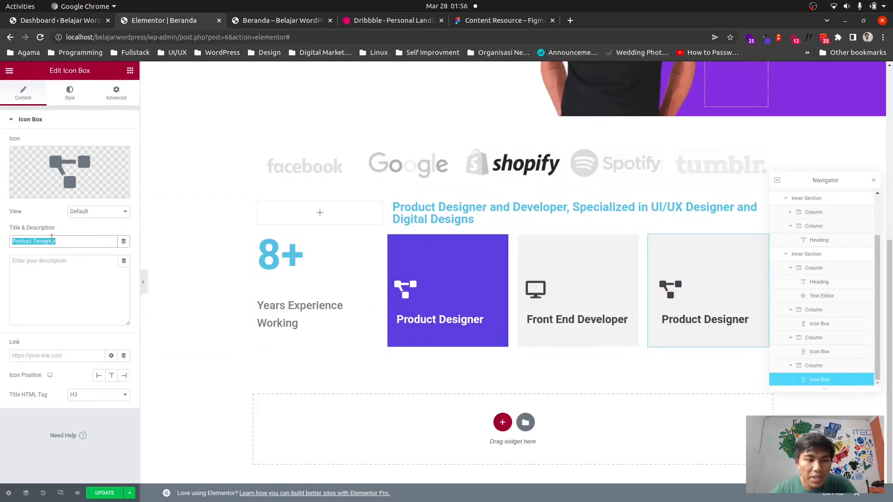
{"action": "left_click", "coordinate": [369, 20]}
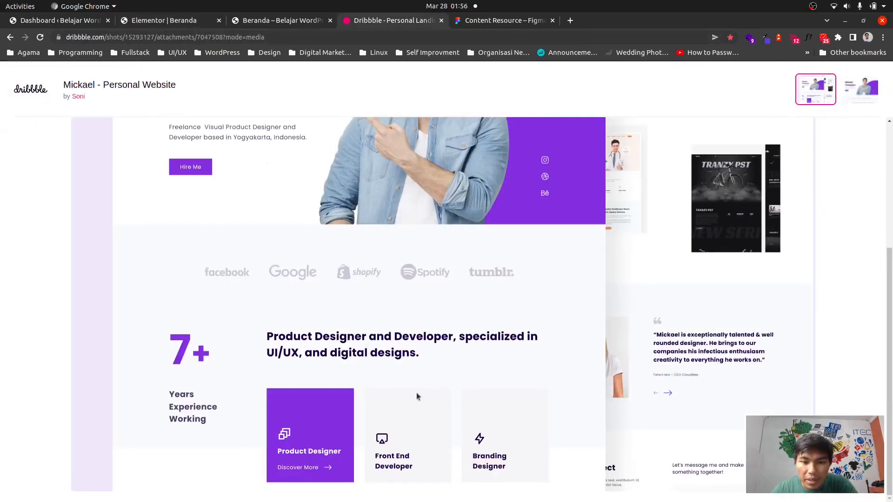
{"action": "left_click", "coordinate": [145, 21]}
{"action": "type", "text": "Branding Designer"}
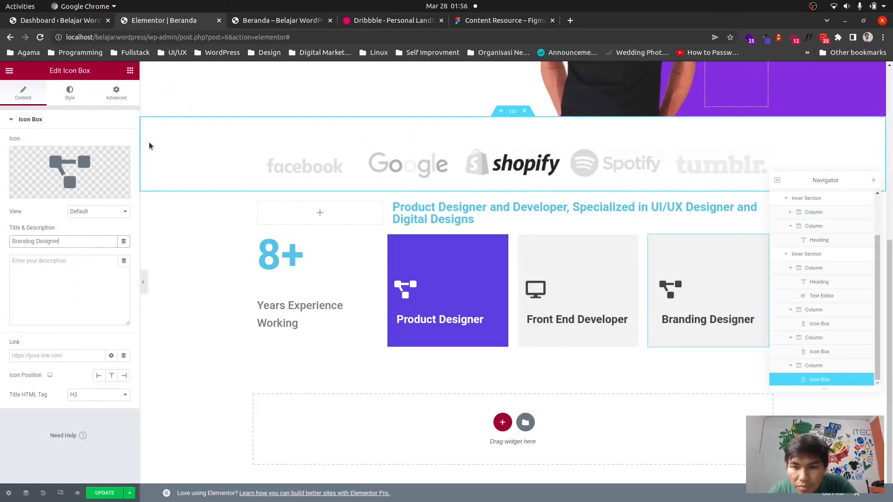
Replace the Branding Designer box's icon with the Speaker Deck icon found by searching the icon library.
{"action": "left_click", "coordinate": [70, 172]}
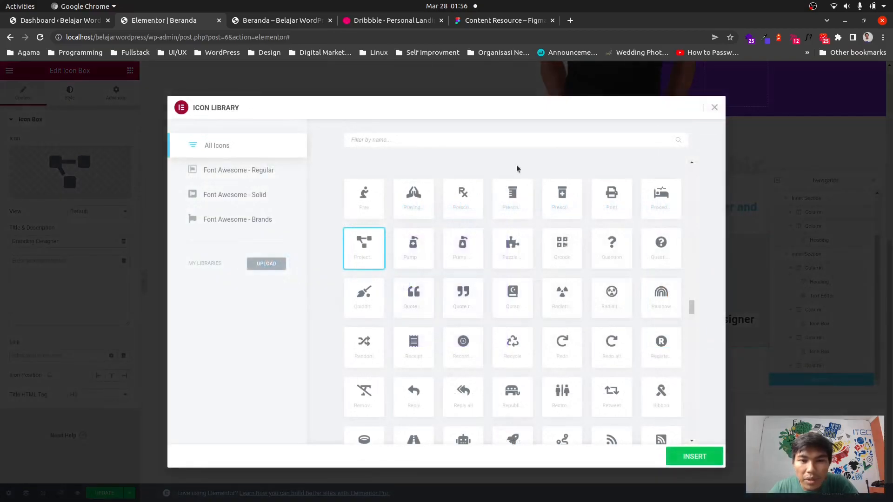
{"action": "left_click", "coordinate": [493, 136]}
{"action": "type", "text": "flas"}
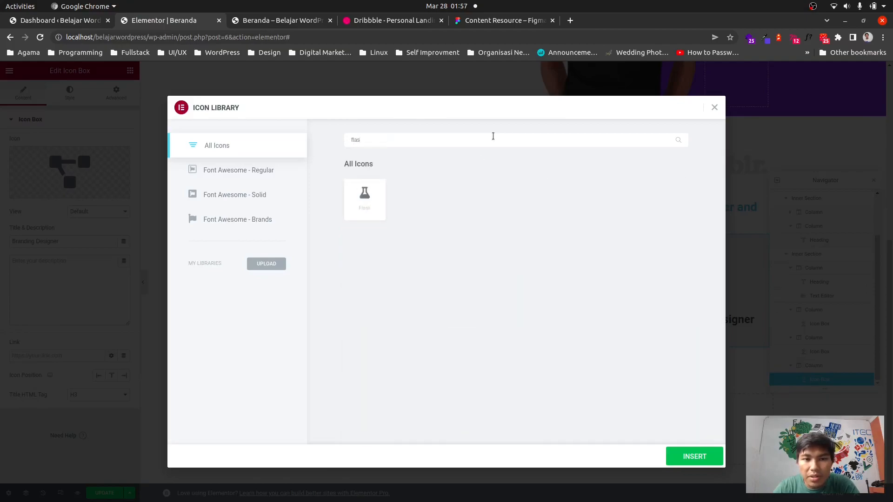
{"action": "type", "text": "h"}
{"action": "key", "text": "BackSpace"}
{"action": "key", "text": "BackSpace"}
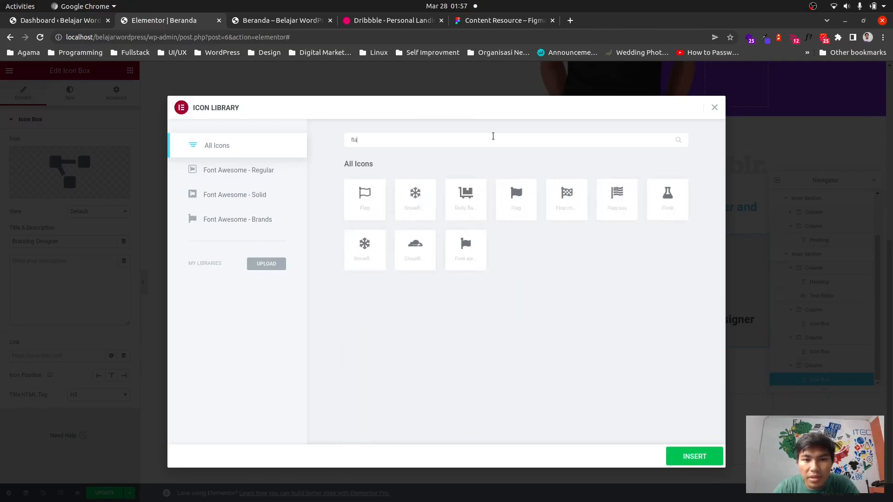
{"action": "key", "text": "BackSpace"}
{"action": "key", "text": "BackSpace"}
{"action": "key", "text": "BackSpace"}
{"action": "type", "text": "s"}
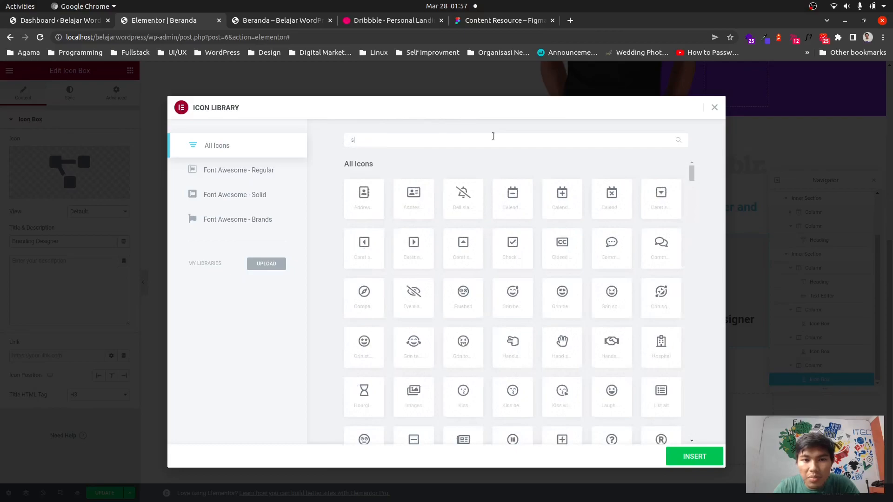
{"action": "type", "text": "pe"}
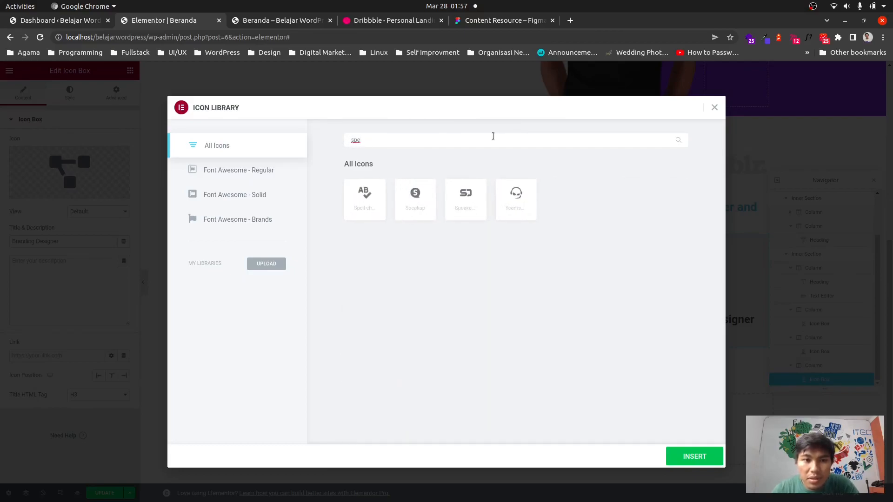
{"action": "left_click", "coordinate": [465, 199]}
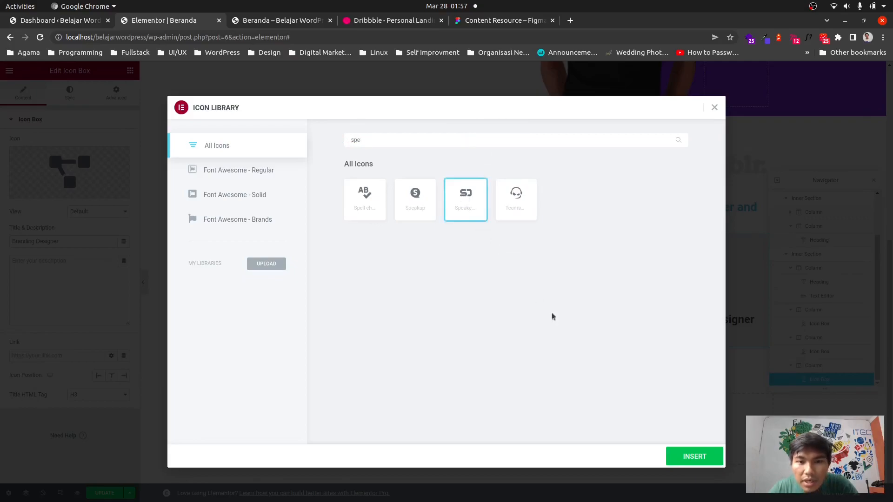
{"action": "left_click", "coordinate": [682, 464]}
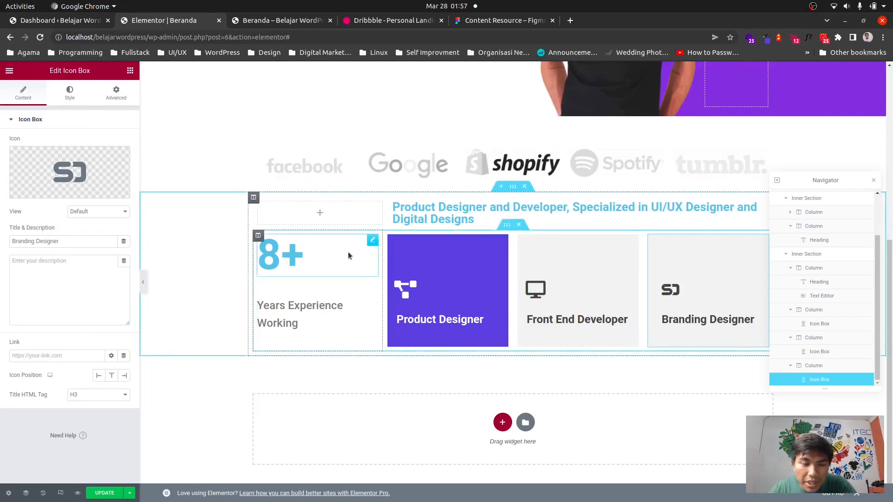
Set the 8+ heading's text color to the purple #4e65de sampled from the page with the eyedropper.
{"action": "left_click", "coordinate": [279, 259]}
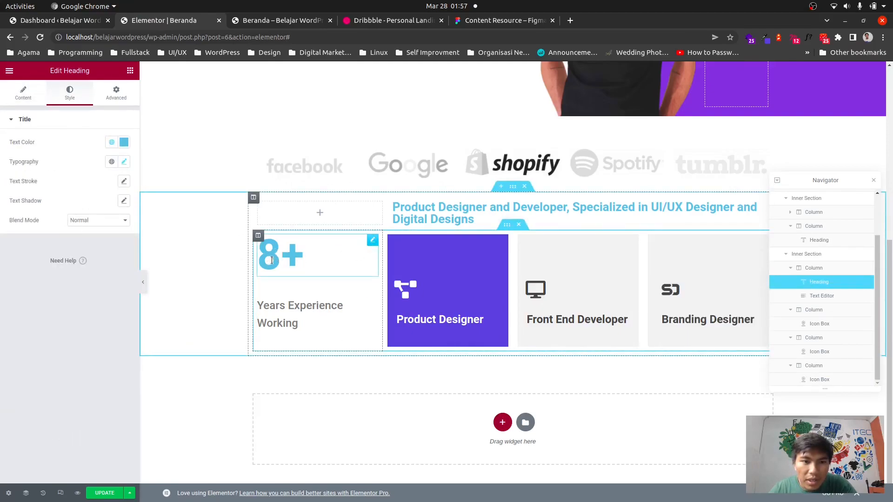
{"action": "left_click", "coordinate": [124, 141]}
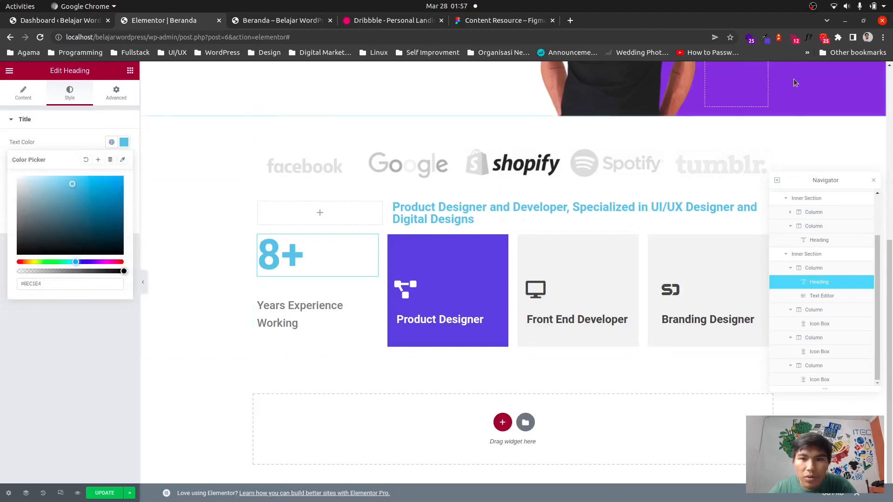
{"action": "left_click", "coordinate": [765, 37]}
{"action": "double_click", "coordinate": [720, 102]}
{"action": "key", "text": "ctrl+c"}
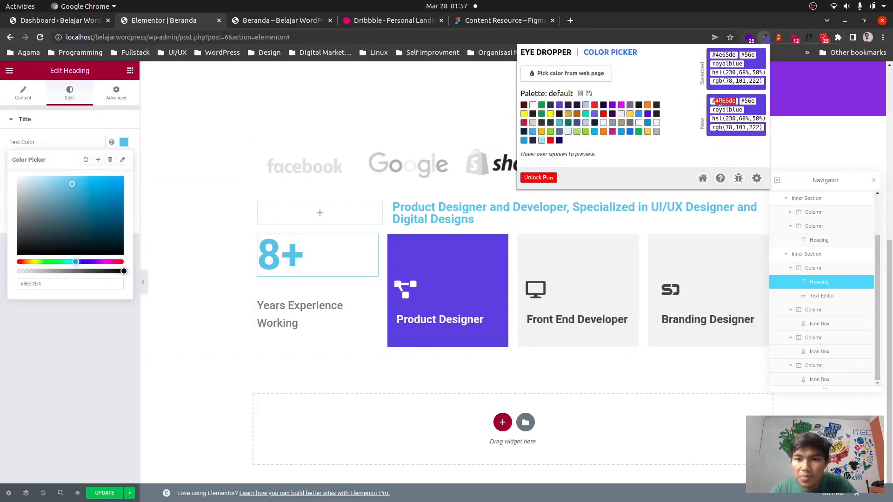
{"action": "double_click", "coordinate": [34, 284]}
{"action": "key", "text": "ctrl+v"}
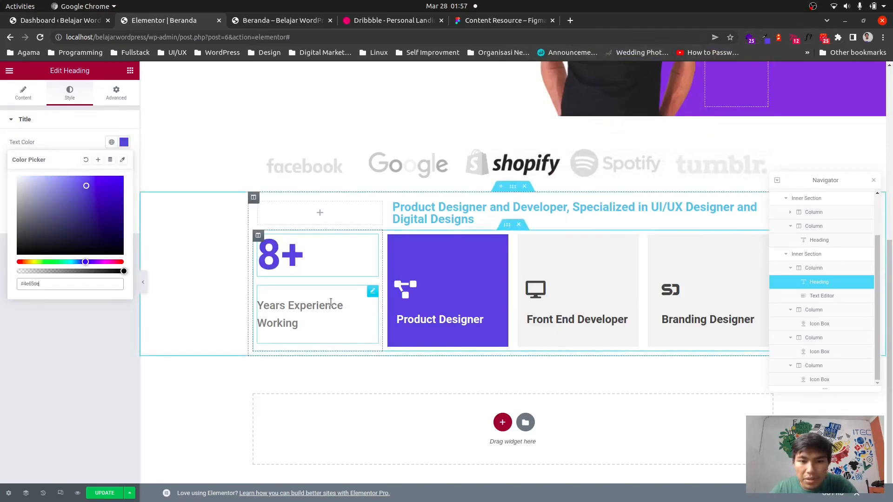
Set the Years Experience Working text color to #444444.
{"action": "left_click", "coordinate": [371, 292]}
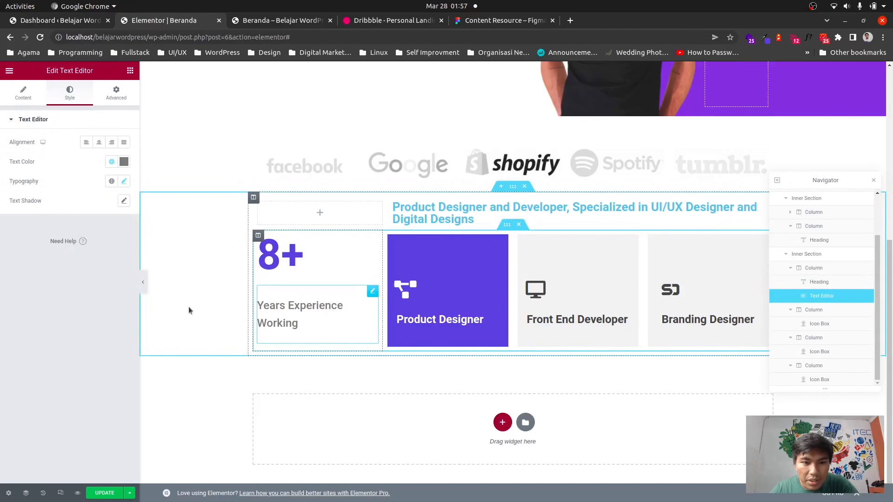
{"action": "left_click", "coordinate": [123, 161]}
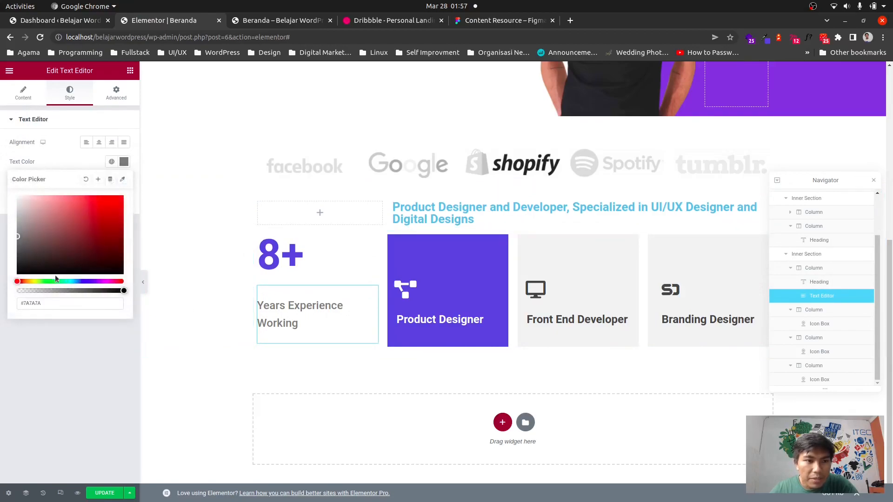
{"action": "double_click", "coordinate": [30, 303]}
{"action": "type", "text": "444444"}
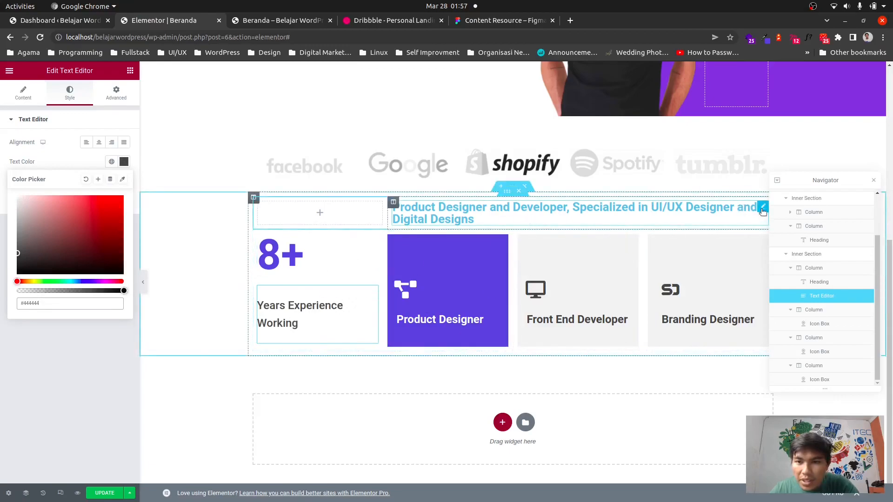
Set the section's main heading text color to #444444.
{"action": "left_click", "coordinate": [763, 210]}
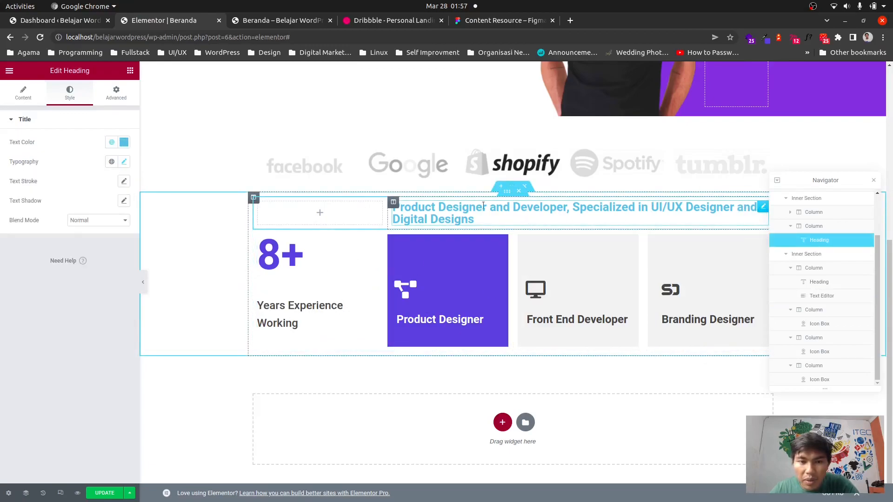
{"action": "left_click", "coordinate": [124, 143]}
{"action": "double_click", "coordinate": [30, 283]}
{"action": "type", "text": "444444"}
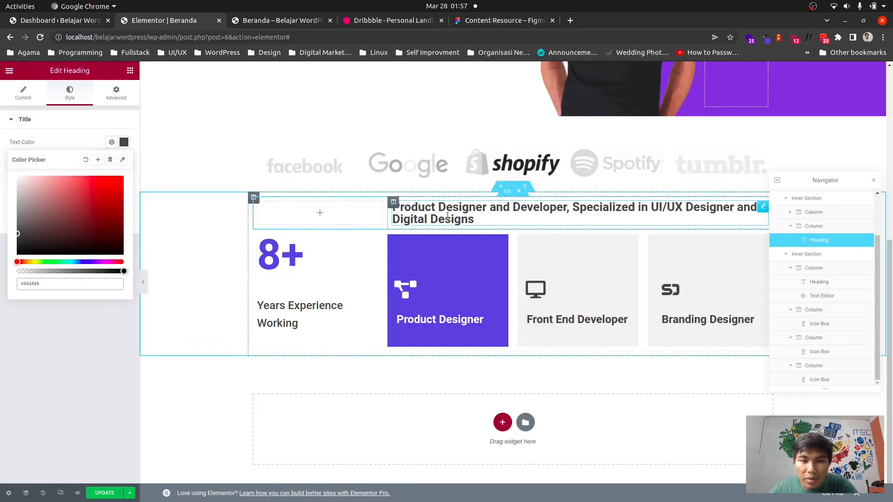
Increase the main heading's line height in its typography settings.
{"action": "left_click", "coordinate": [51, 135]}
{"action": "left_click", "coordinate": [50, 119]}
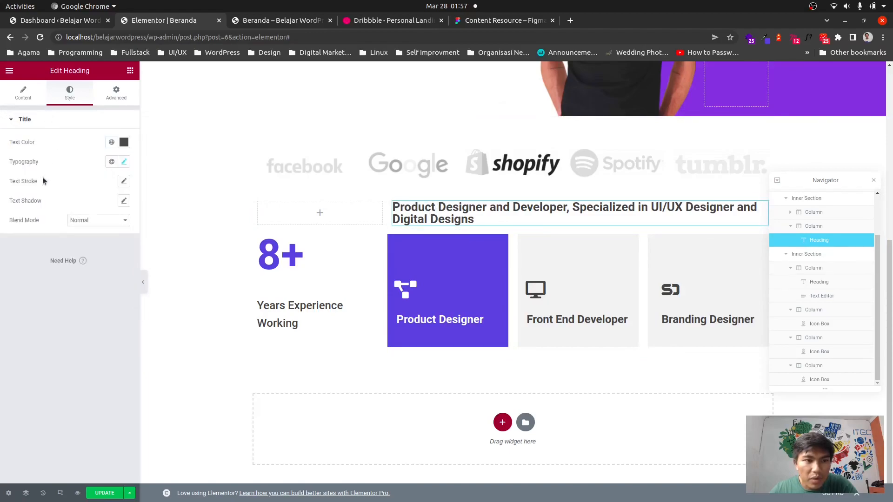
{"action": "left_click", "coordinate": [124, 161]}
{"action": "left_click", "coordinate": [19, 343]}
{"action": "left_click_drag", "start_coordinate": [21, 347], "coordinate": [45, 352]}
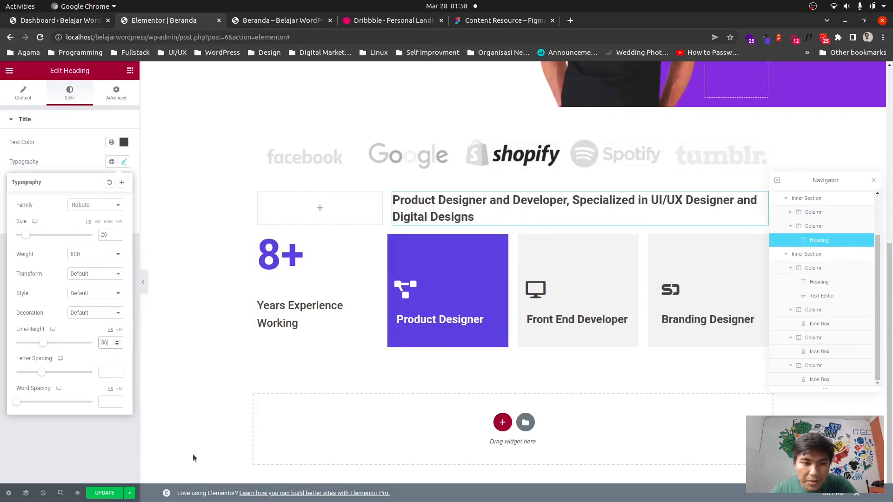
{"action": "left_click", "coordinate": [181, 395]}
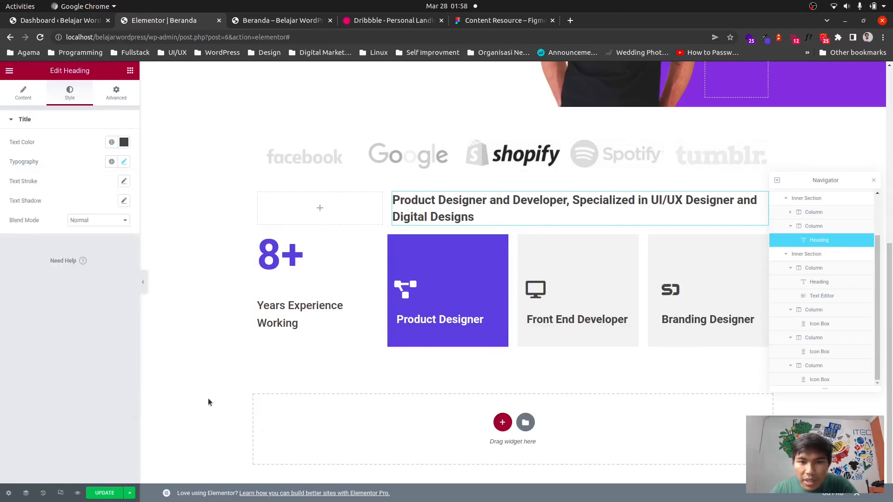
Save the page and reload the live page to preview the changes.
{"action": "left_click", "coordinate": [105, 493]}
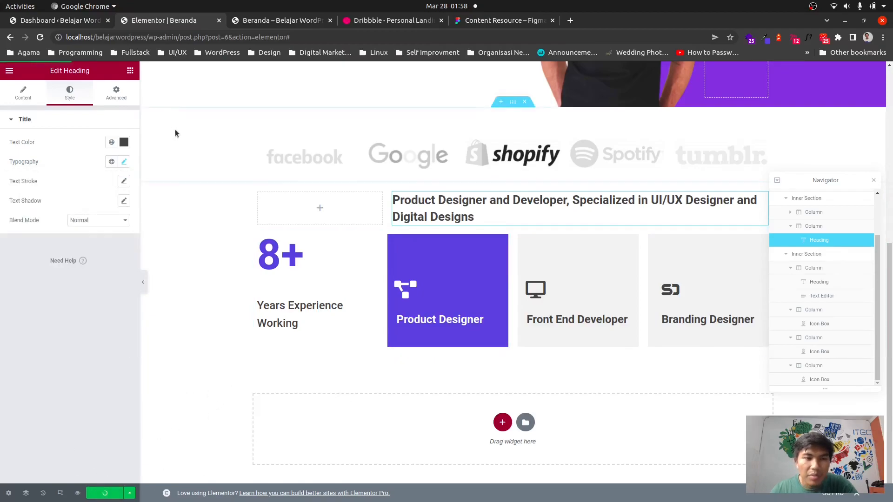
{"action": "left_click", "coordinate": [255, 21]}
{"action": "key", "text": "ctrl+r"}
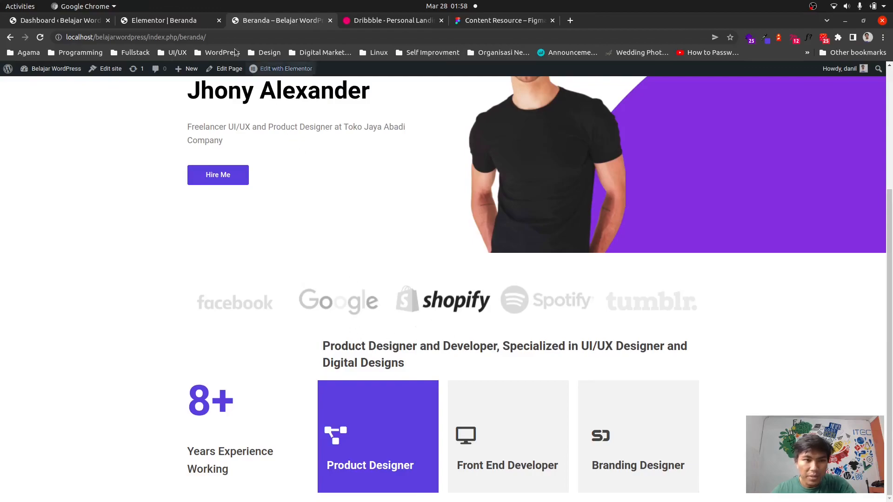
{"action": "left_click", "coordinate": [147, 24]}
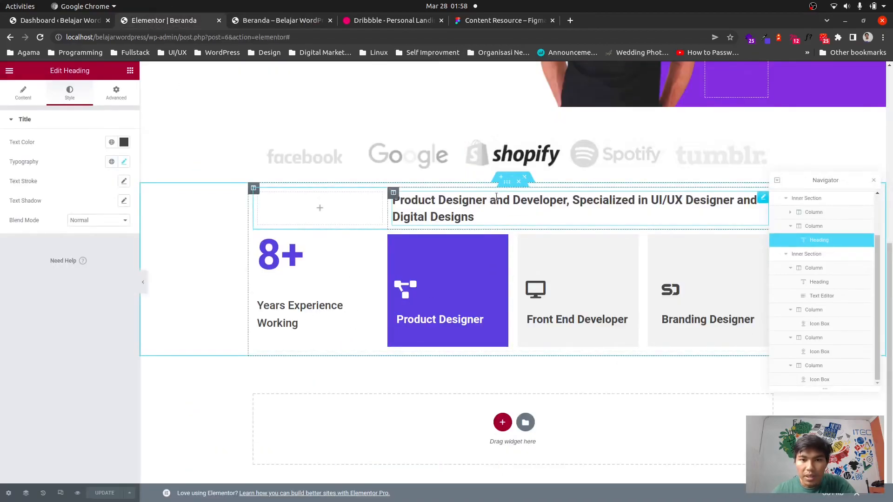
Set the experience section's top padding to 10 with the padding values unlinked.
{"action": "left_click", "coordinate": [510, 178]}
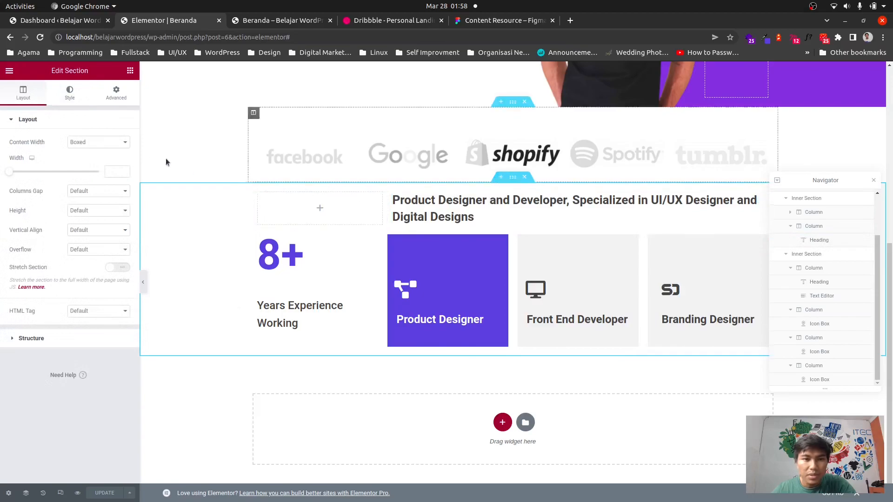
{"action": "left_click", "coordinate": [117, 92]}
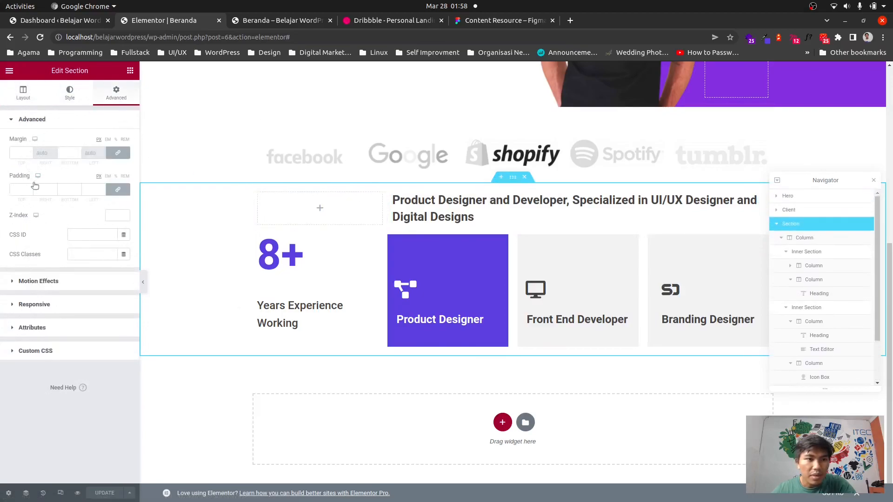
{"action": "left_click", "coordinate": [21, 190]}
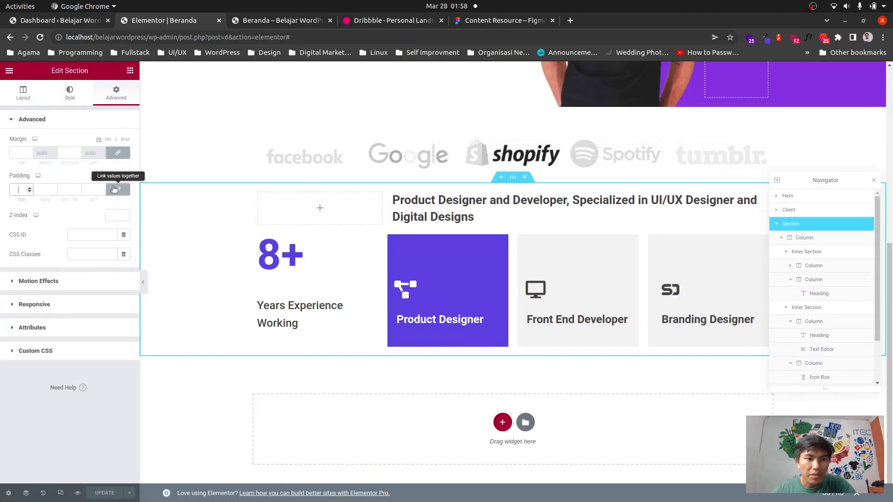
{"action": "left_click", "coordinate": [114, 189]}
{"action": "left_click", "coordinate": [14, 186]}
{"action": "type", "text": "100"}
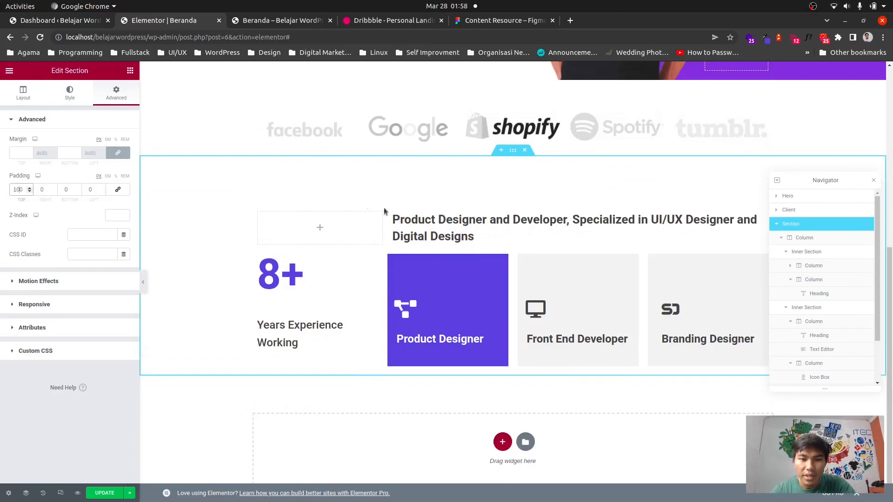
Set the heading row inner section's bottom padding to 10 and save the page.
{"action": "left_click", "coordinate": [507, 201]}
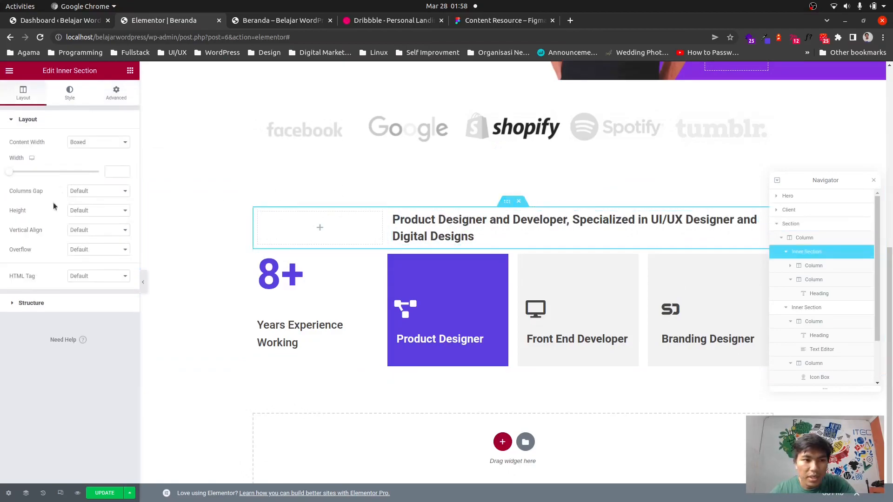
{"action": "left_click", "coordinate": [109, 99]}
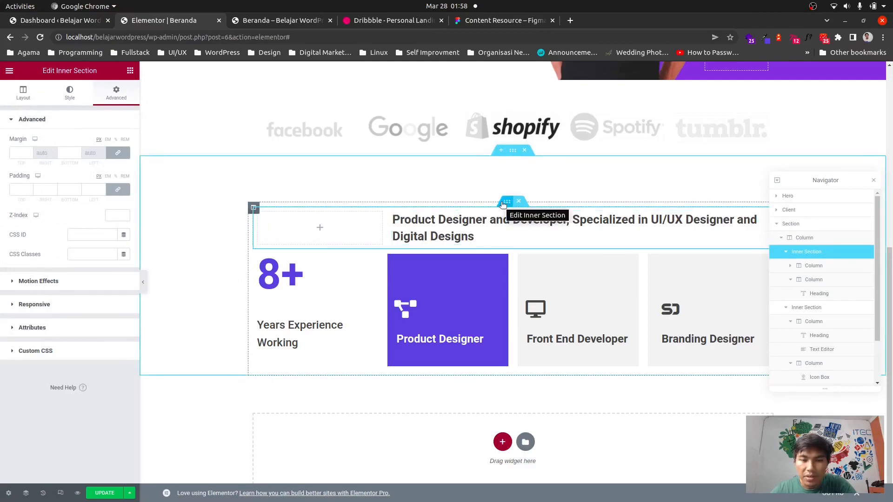
{"action": "left_click", "coordinate": [116, 191]}
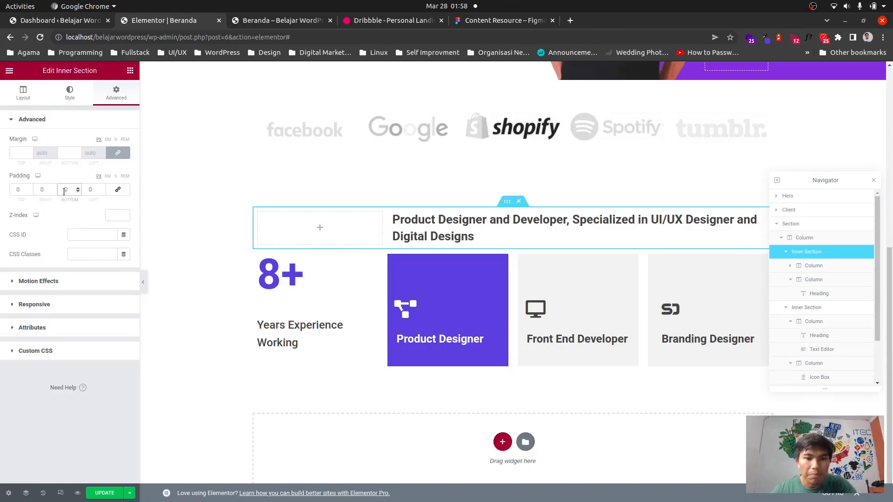
{"action": "type", "text": "1"}
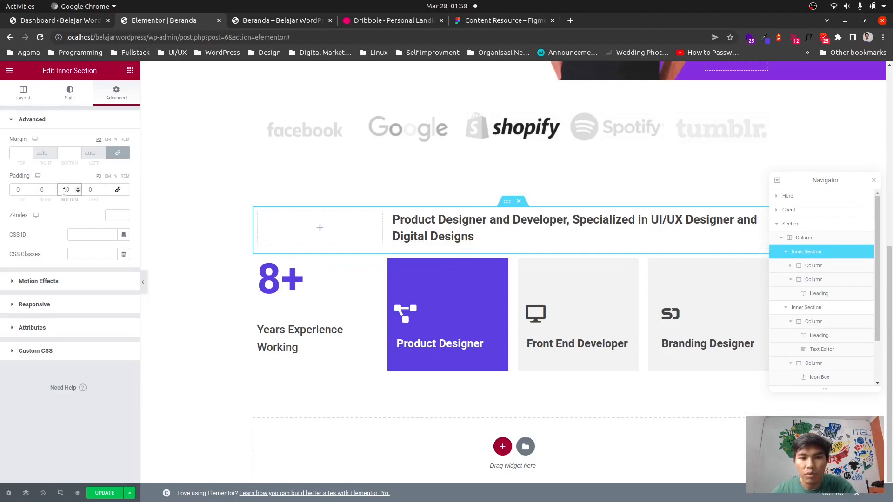
{"action": "left_click", "coordinate": [96, 495]}
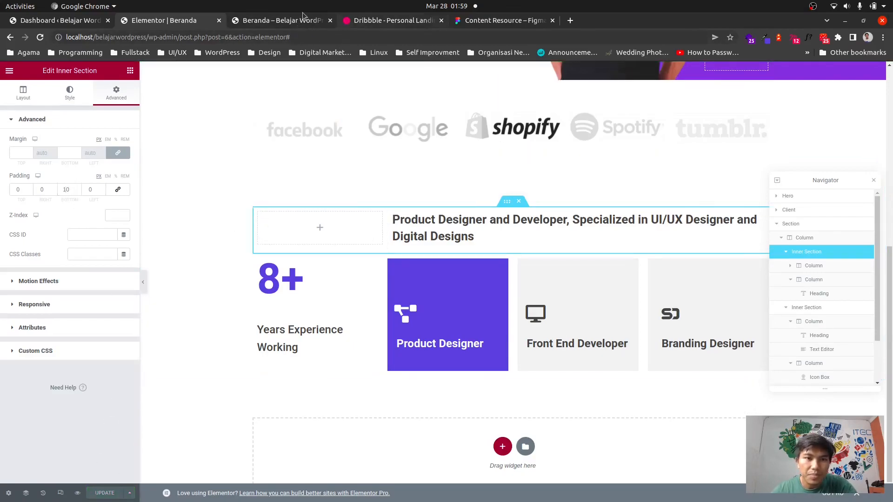
Reload the live page and scroll through it to check the spacing between the logo row and the experience section.
{"action": "left_click", "coordinate": [272, 21]}
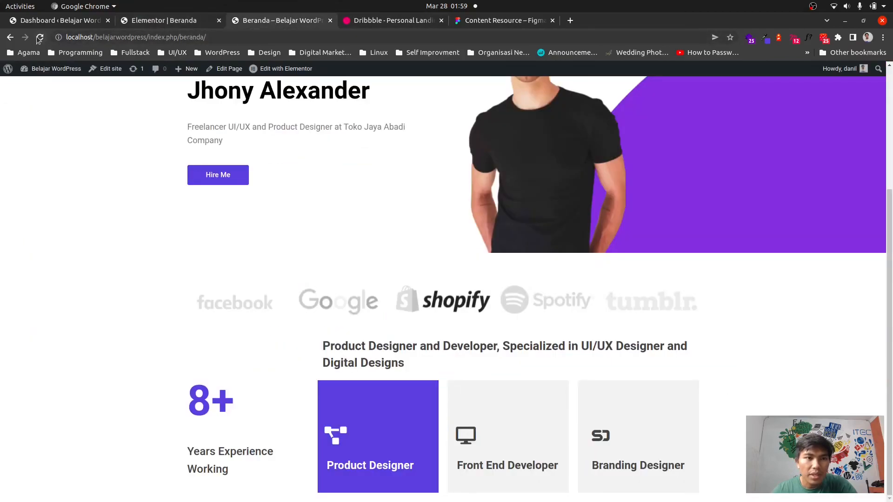
{"action": "left_click", "coordinate": [40, 38]}
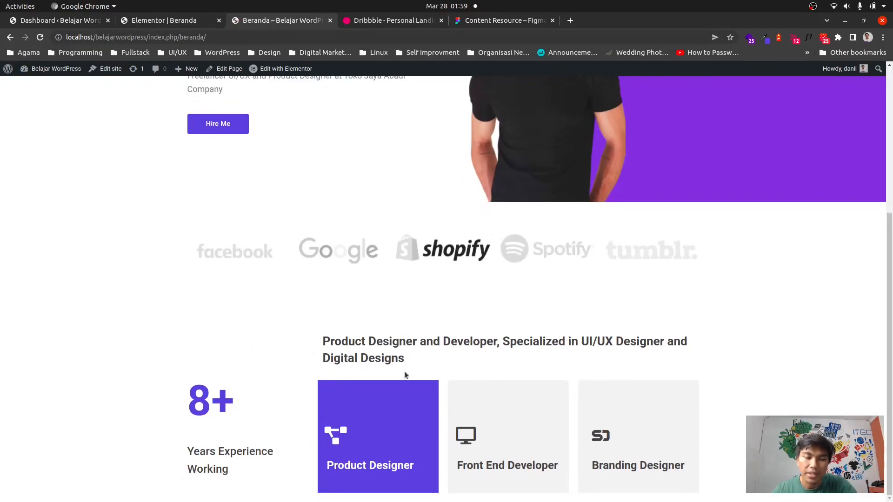
{"action": "scroll", "coordinate": [649, 332], "scroll_direction": "up", "scroll_amount": 5}
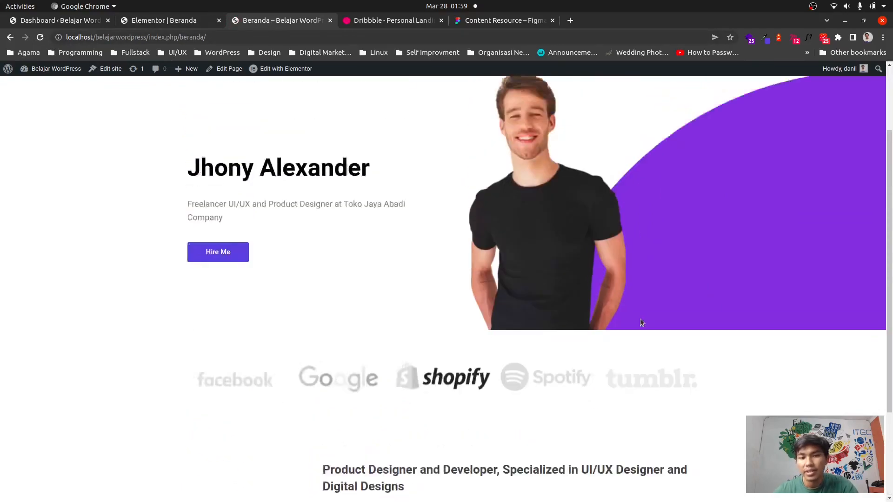
{"action": "scroll", "coordinate": [362, 245], "scroll_direction": "down", "scroll_amount": 4}
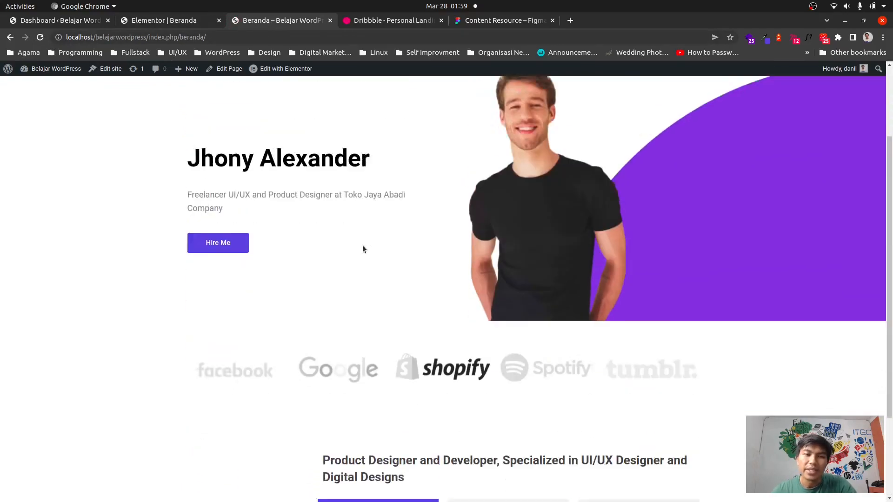
{"action": "scroll", "coordinate": [464, 249], "scroll_direction": "down", "scroll_amount": 1}
{"action": "scroll", "coordinate": [463, 251], "scroll_direction": "down", "scroll_amount": 1}
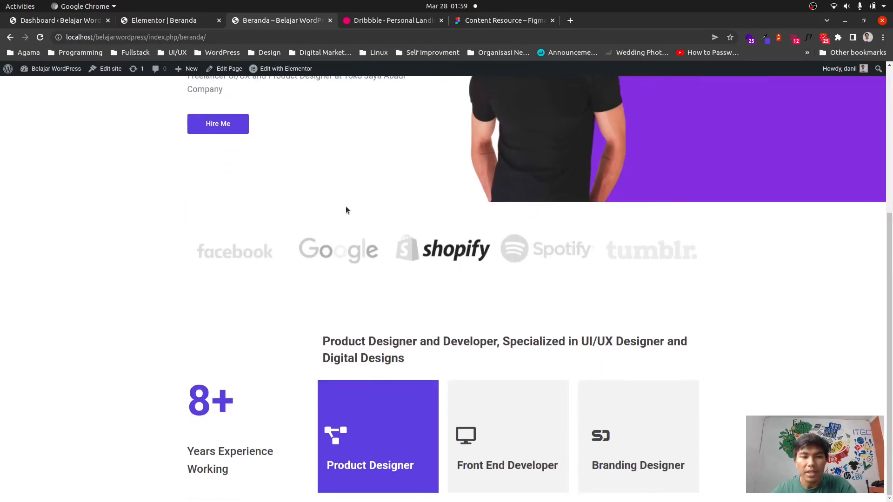
{"action": "scroll", "coordinate": [407, 197], "scroll_direction": "up", "scroll_amount": 5}
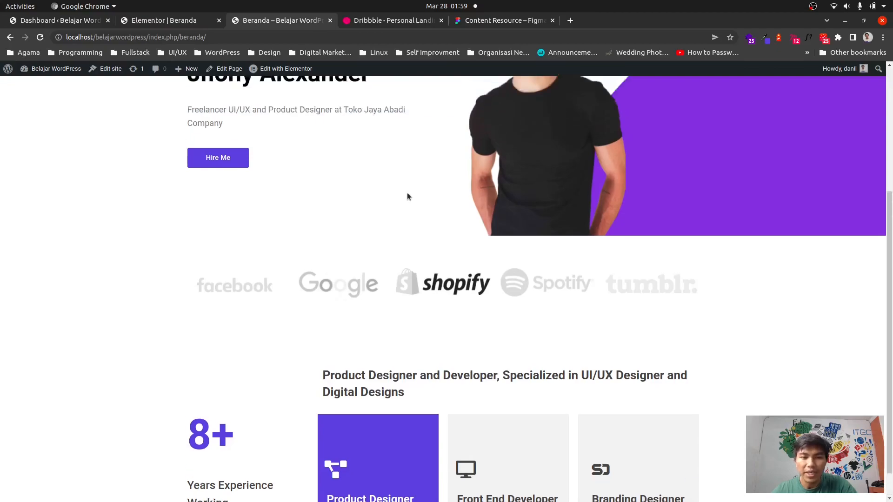